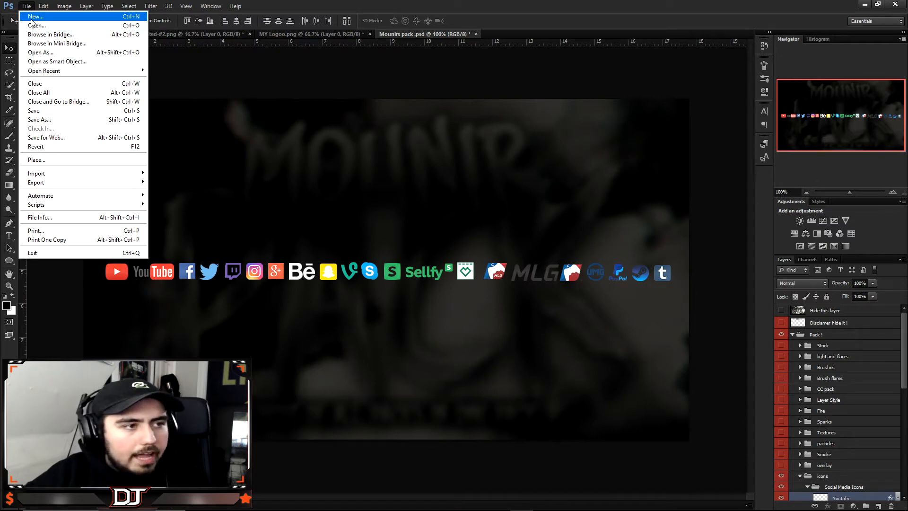
Create a new document named "twitter header" from the Twitter header preset, 3000 × 1000 pixels at 300 pixels/inch
click(32, 18)
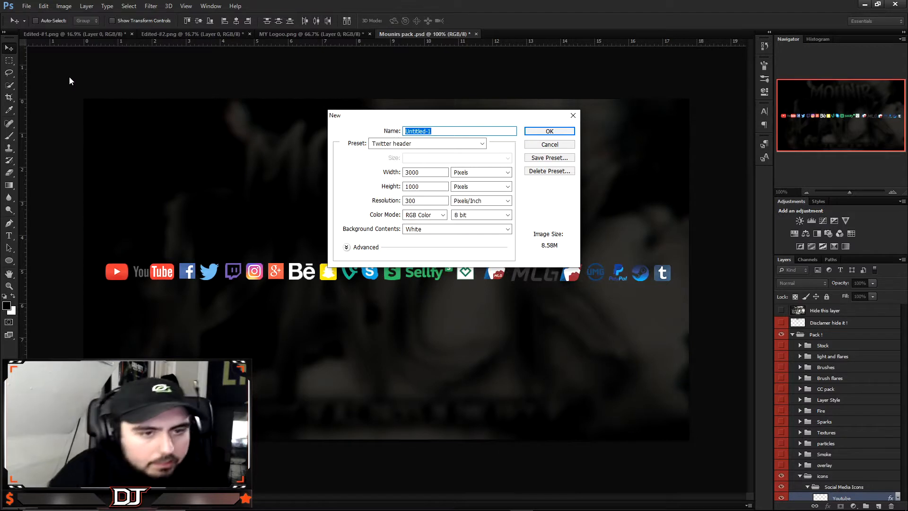
text(hea)
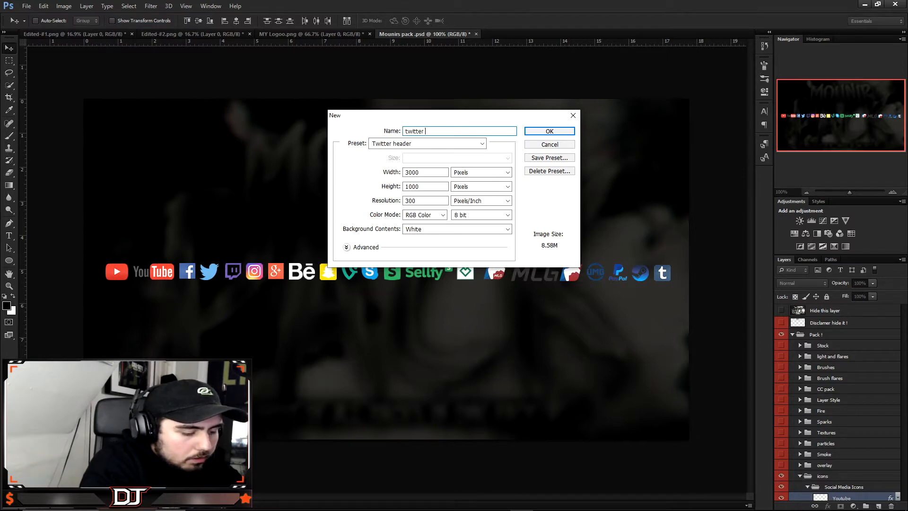
text(der)
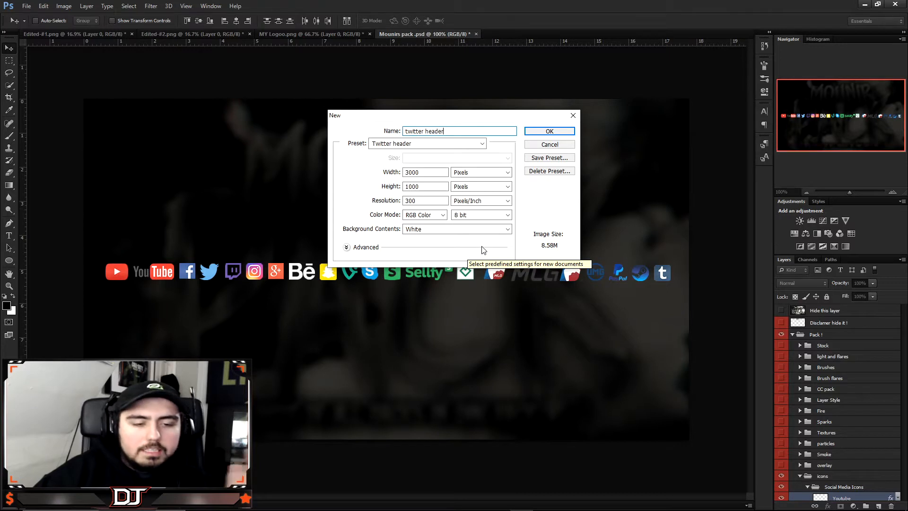
click(551, 132)
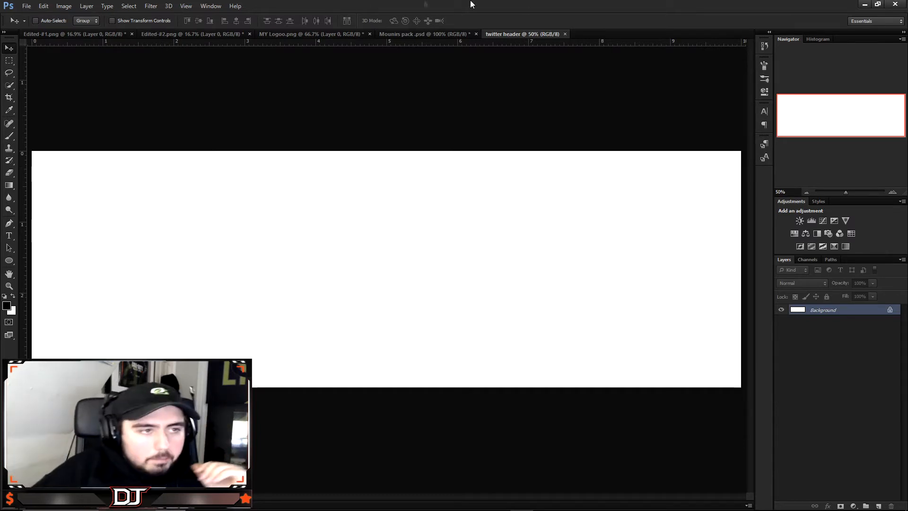
Copy the Edited-#2.png photo into the twitter header document and scale it down over the right half of the canvas
click(164, 34)
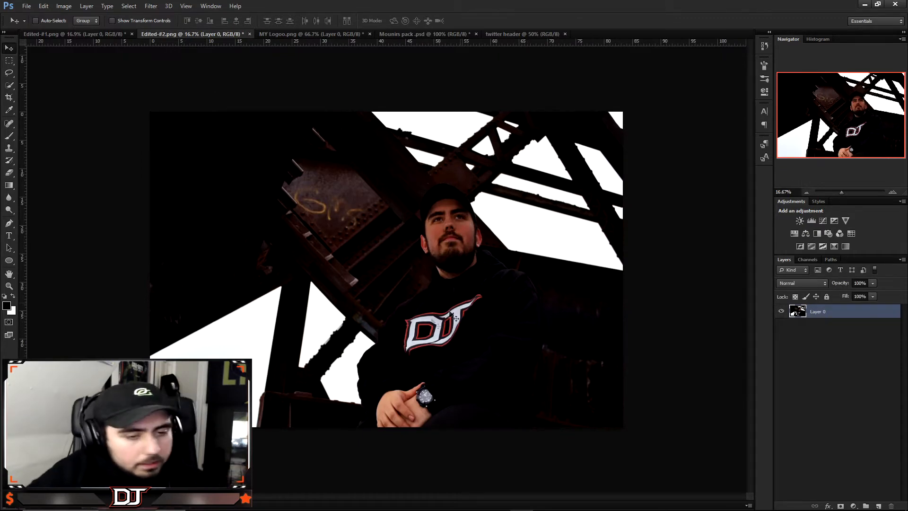
drag(438, 190, 594, 263)
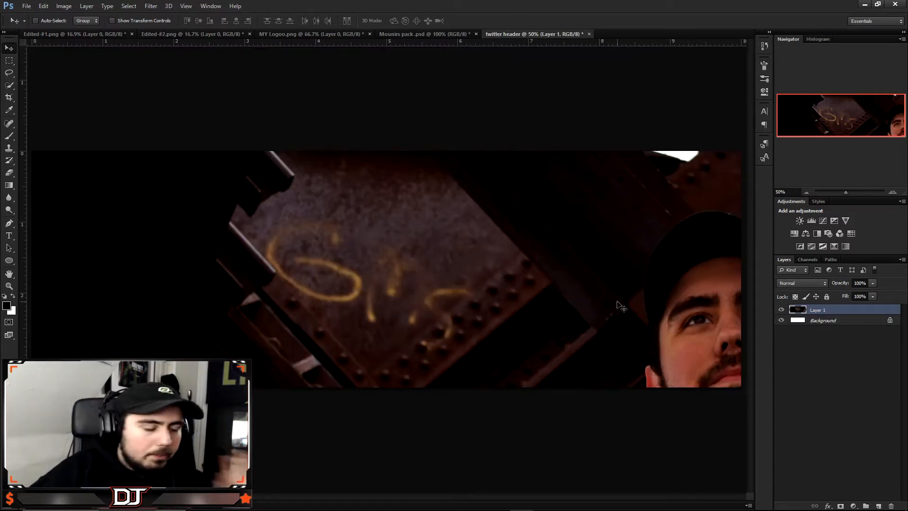
scroll(618, 282, down, 8)
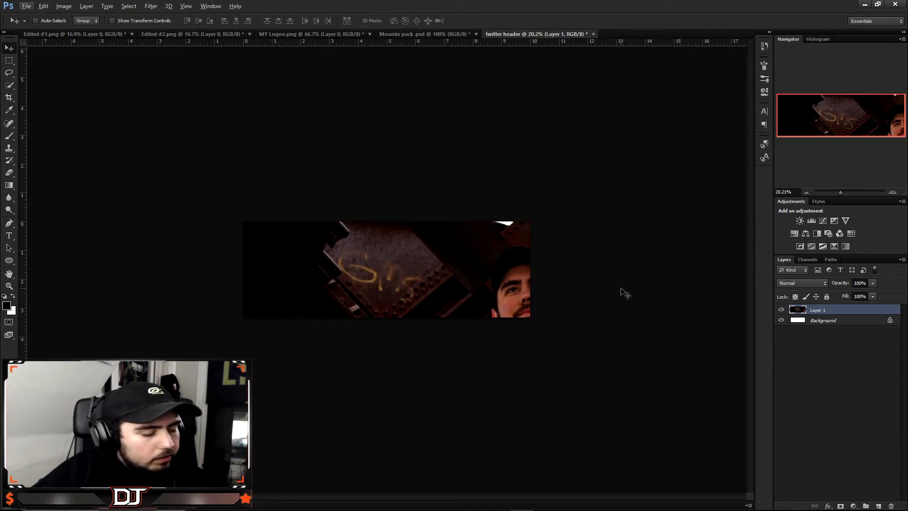
key(ctrl+t)
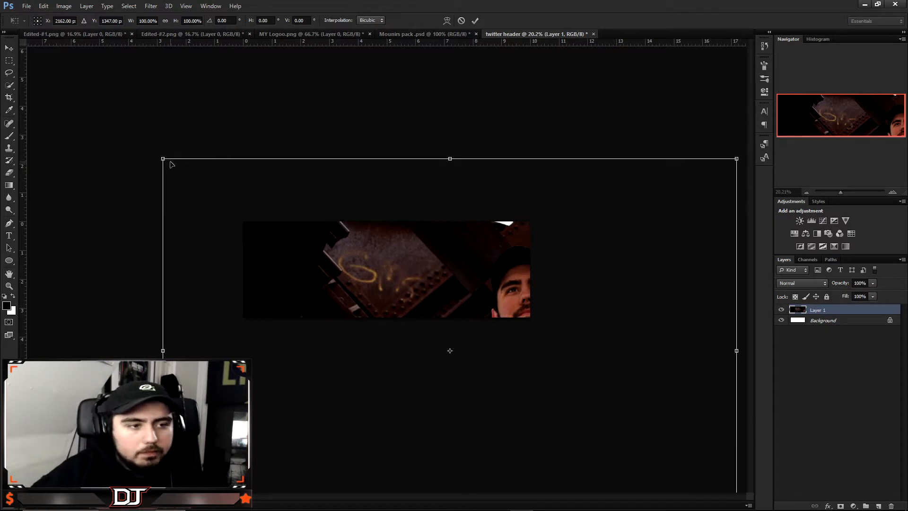
drag(161, 157, 545, 479)
drag(610, 481, 412, 253)
key(Return)
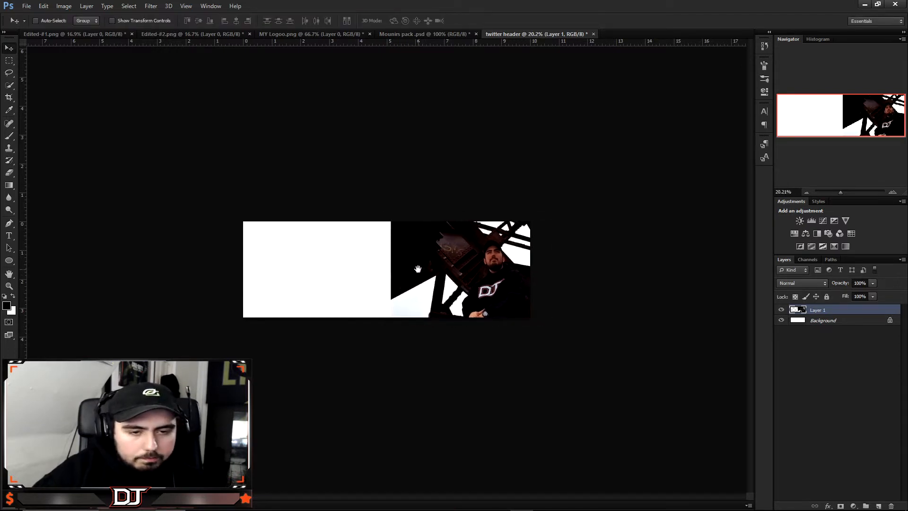
Scale the photo layer to about 89% so its height matches the header canvas
scroll(456, 284, up, 8)
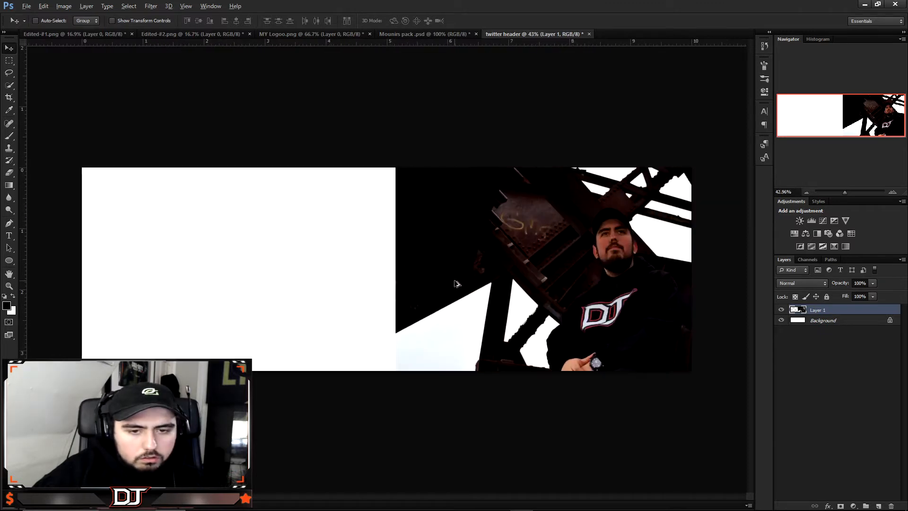
key(ctrl+t)
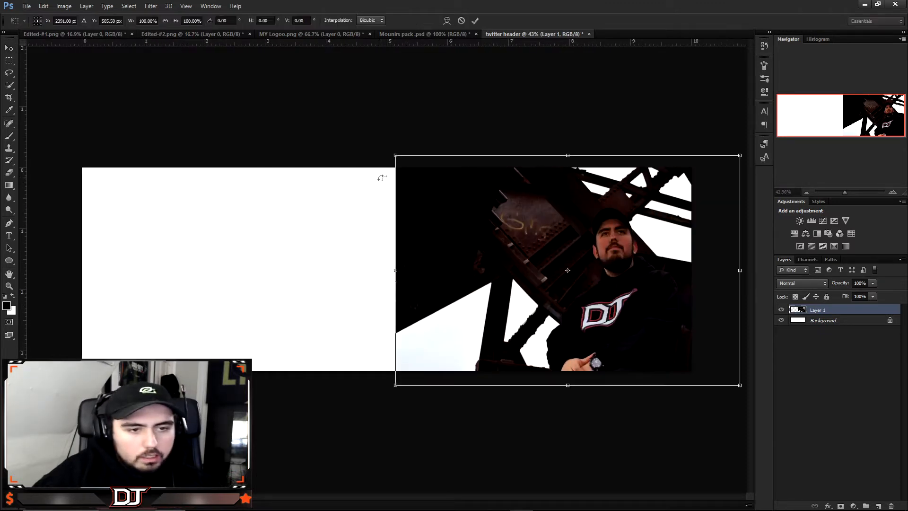
drag(399, 157, 406, 178)
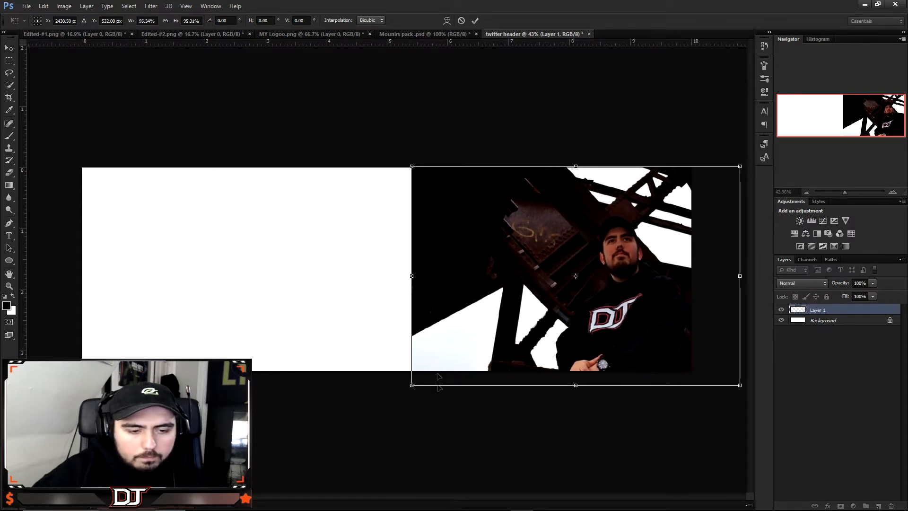
drag(411, 384, 429, 365)
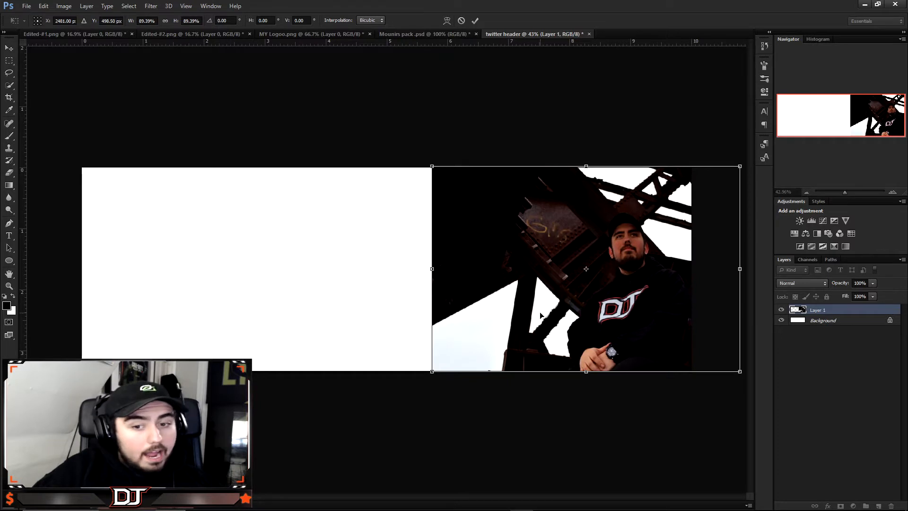
key(Return)
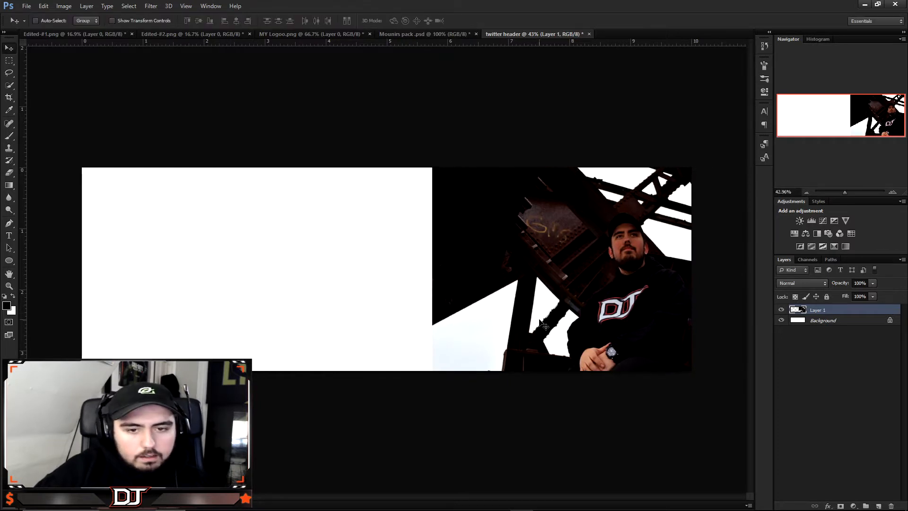
Nudge the photo layer slightly to the left
key(Left)
key(Left)
key(Left)
key(Left)
key(Left)
key(Left)
key(Left)
key(Left)
key(Left)
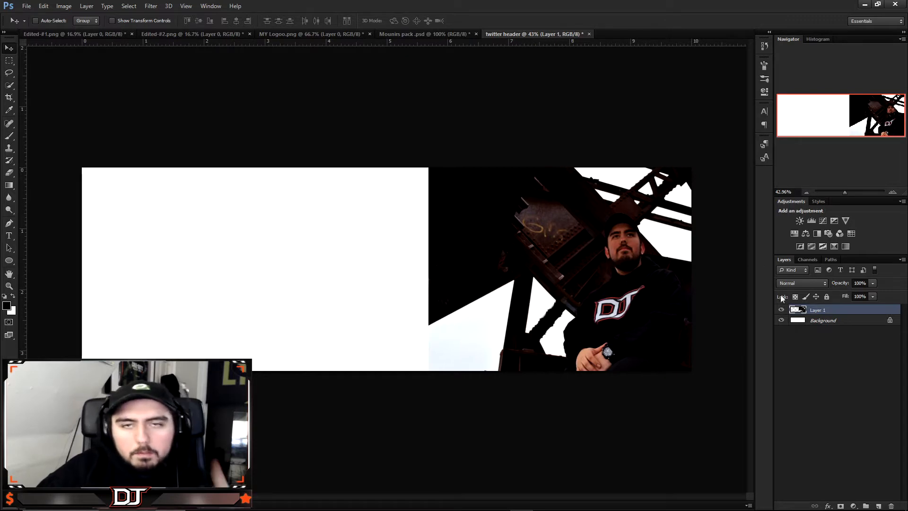
Hide the photo layer, keep 080707 as the foreground color, and try a foreground fill, undoing it
click(782, 309)
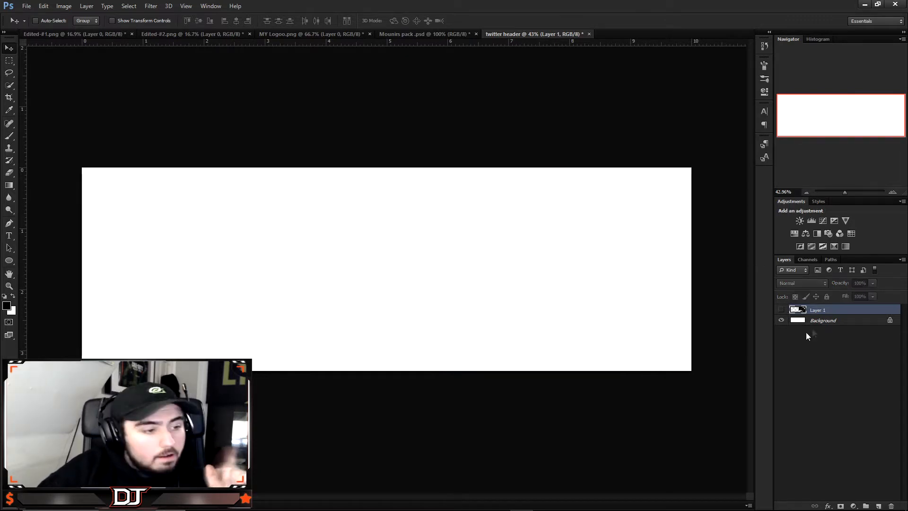
click(7, 306)
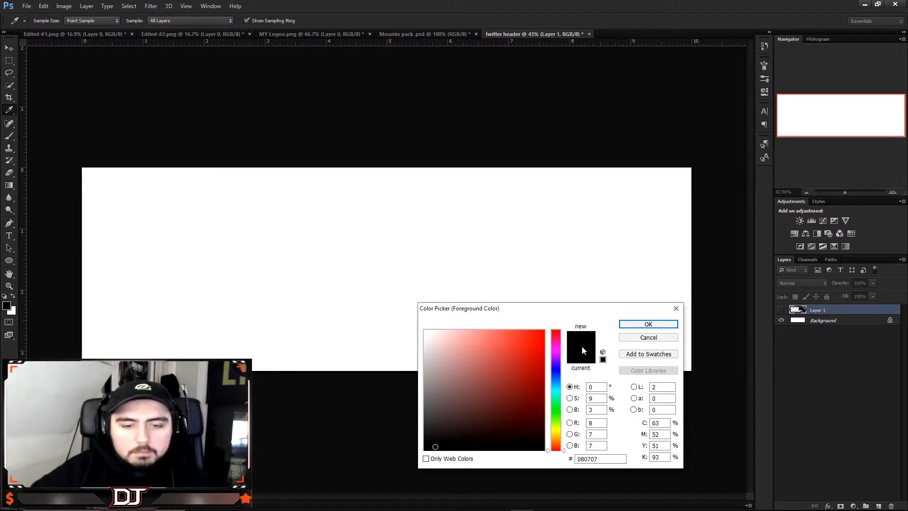
click(652, 325)
key(v)
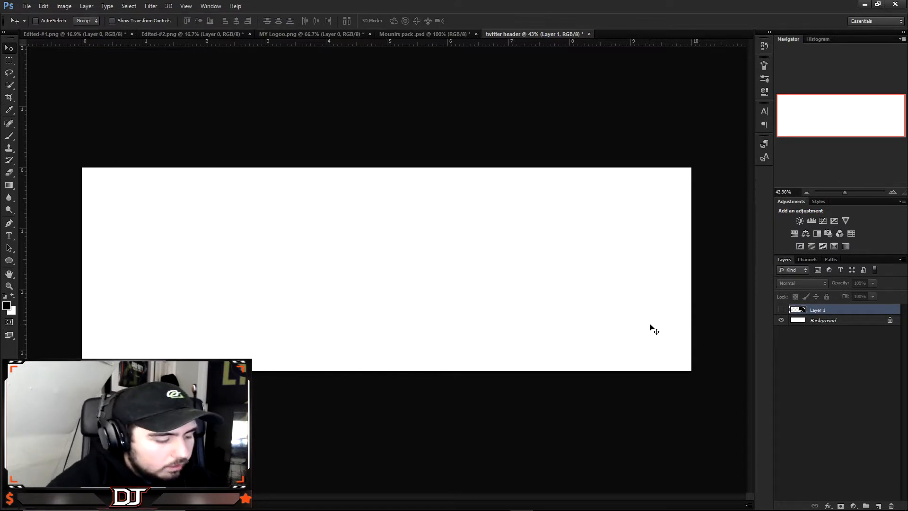
key(alt+BackSpace)
key(ctrl+z)
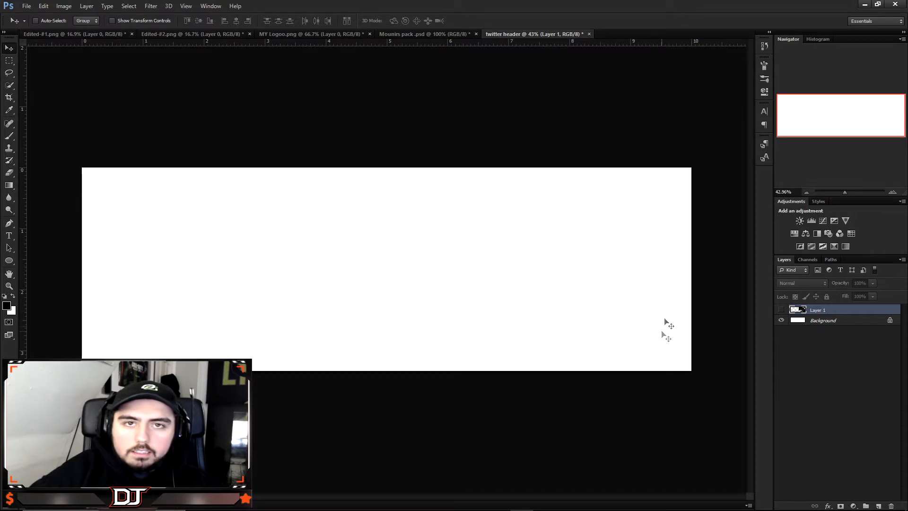
Reapply the fill on Layer 1 and toggle that layer's visibility to check which layer it affects
click(845, 322)
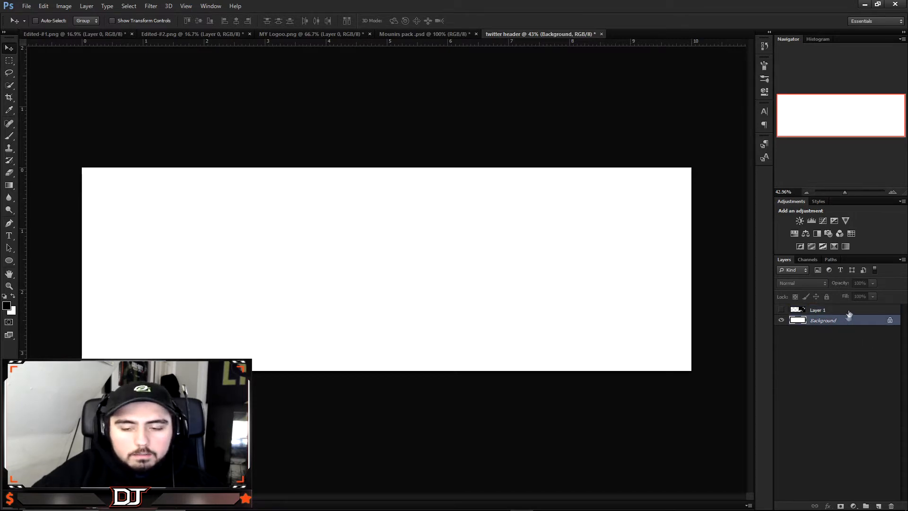
click(843, 312)
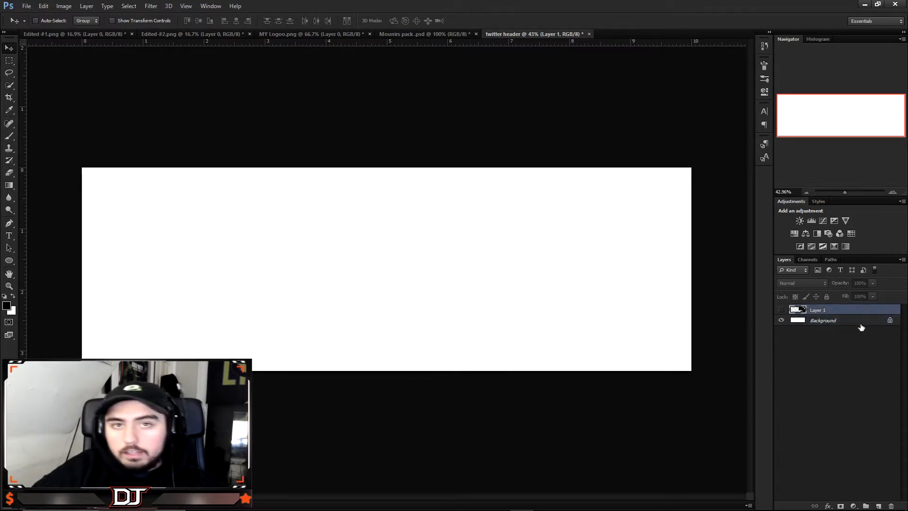
key(ctrl+z)
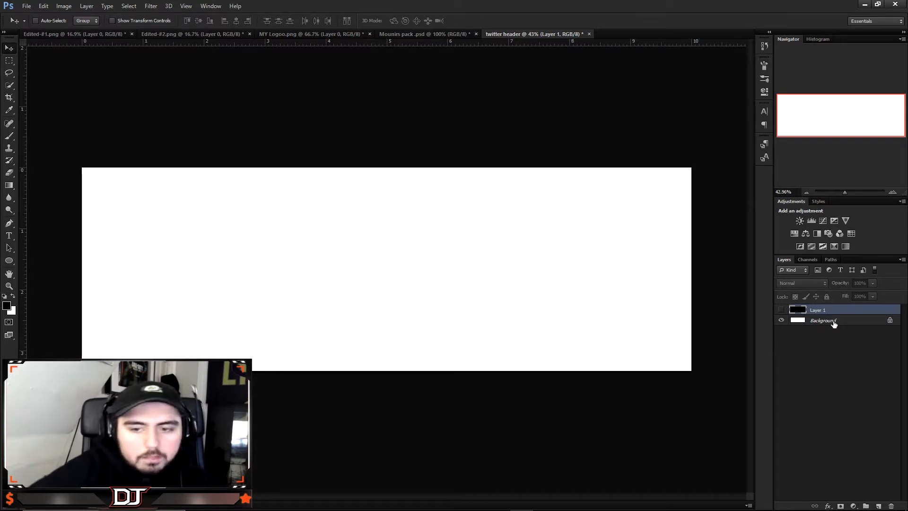
click(781, 310)
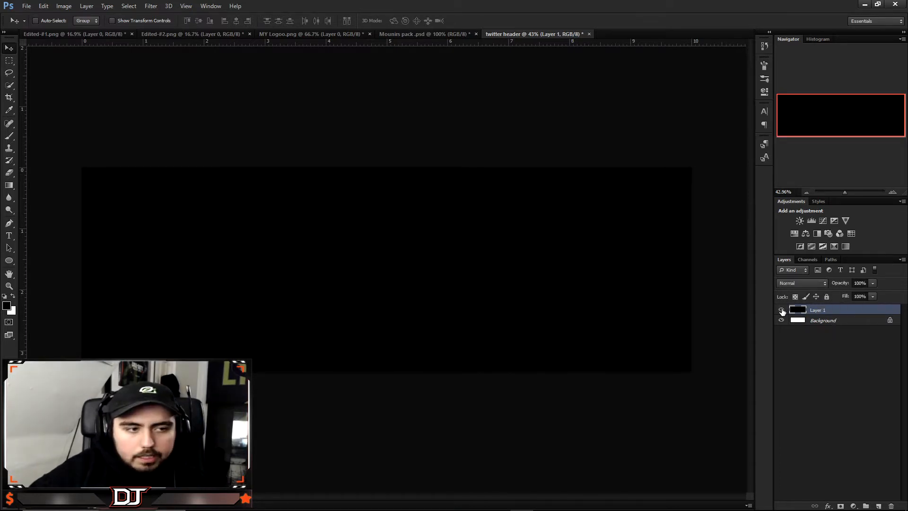
click(781, 310)
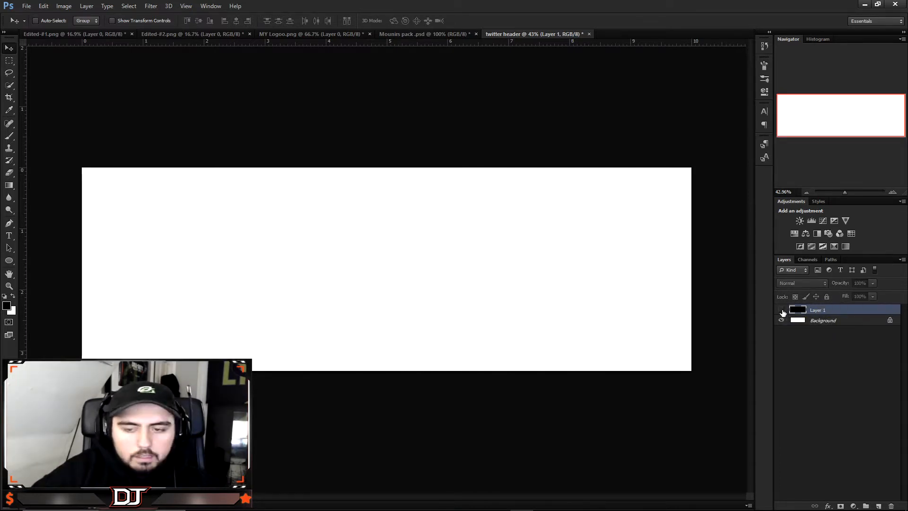
click(781, 310)
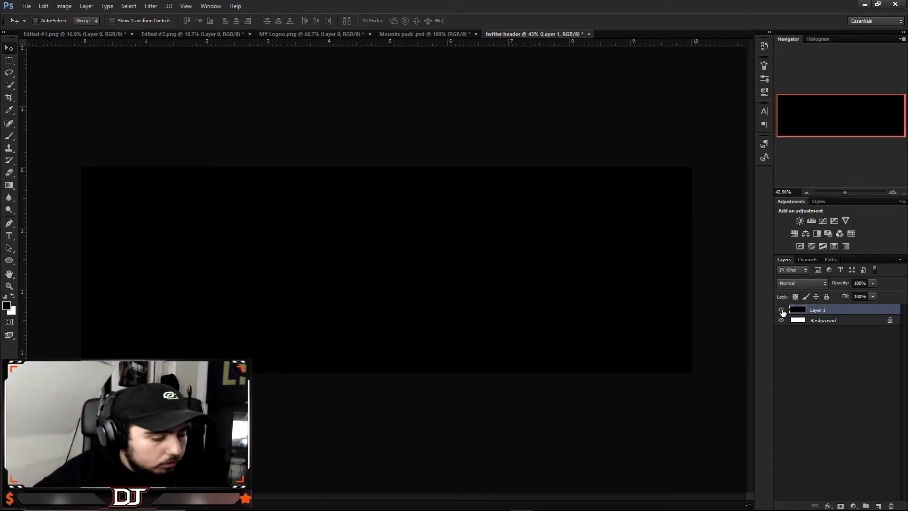
click(781, 310)
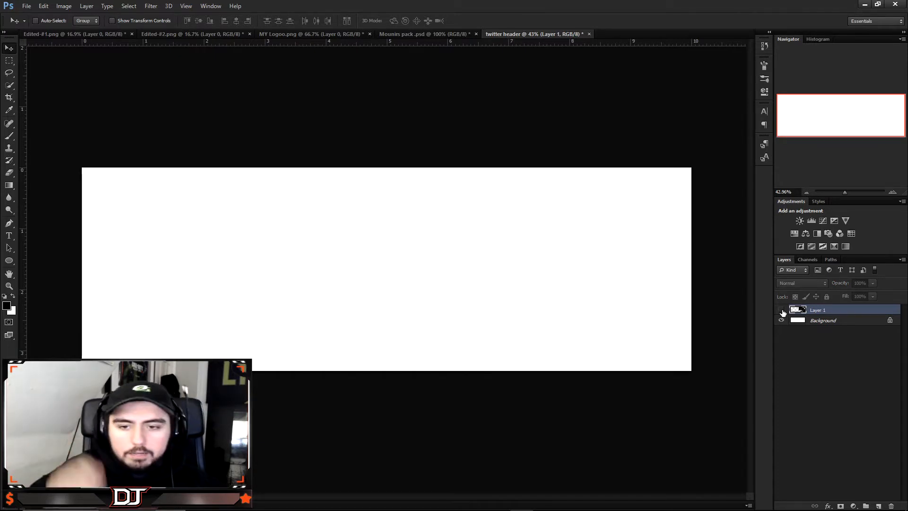
Select the Background layer and switch the recent fill and visibility changes on and off through undo and redo
click(832, 321)
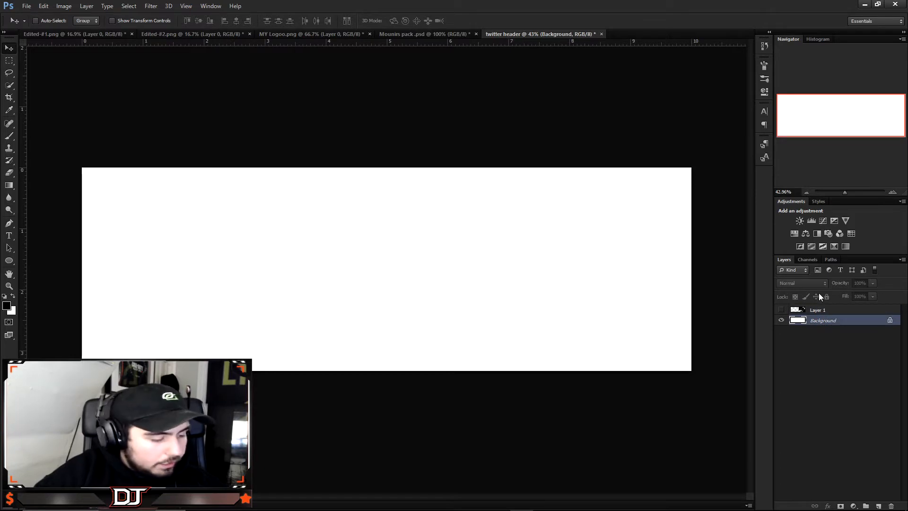
key(ctrl+z)
key(ctrl+z)
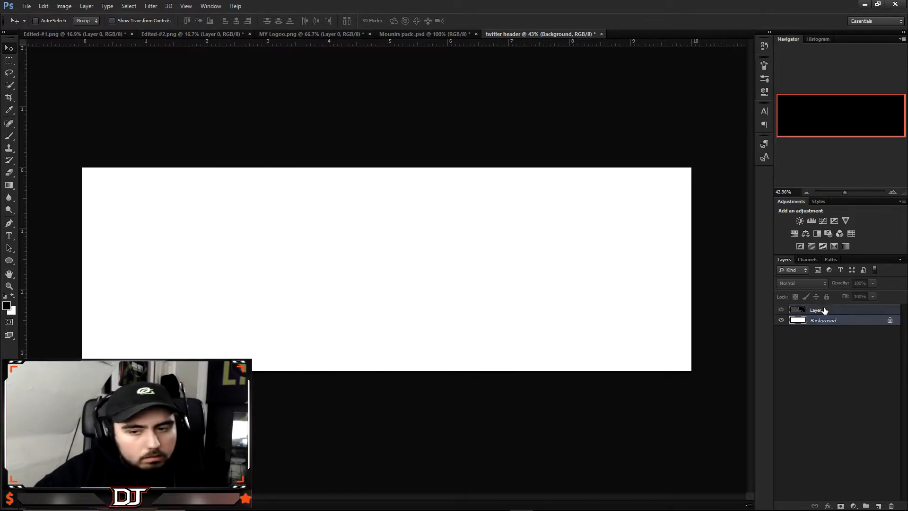
key(ctrl+z)
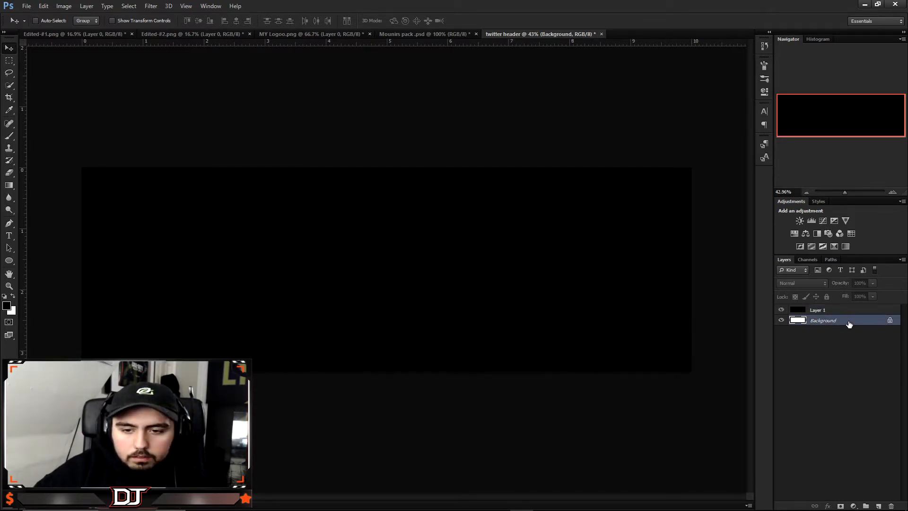
key(ctrl+z)
Try converting the Background into a regular layer, and undo back to the state before the photo was nudged and hidden
double_click(887, 321)
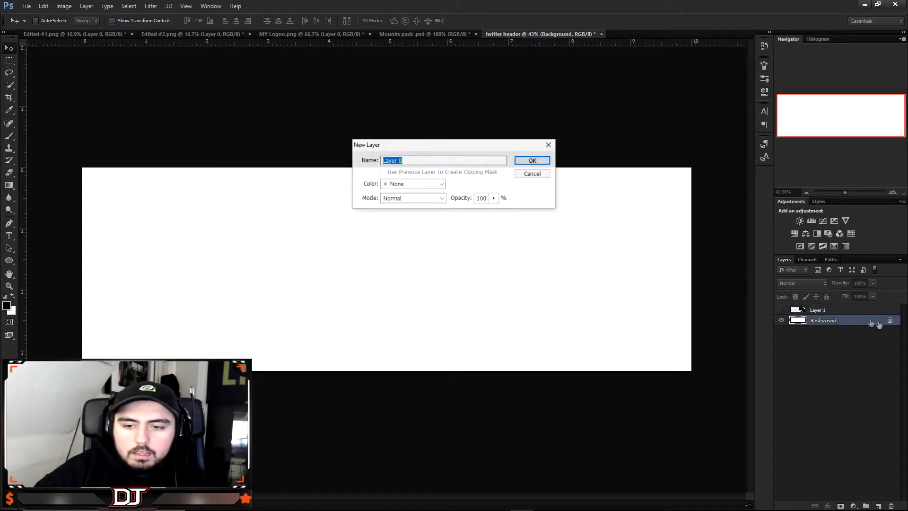
click(543, 160)
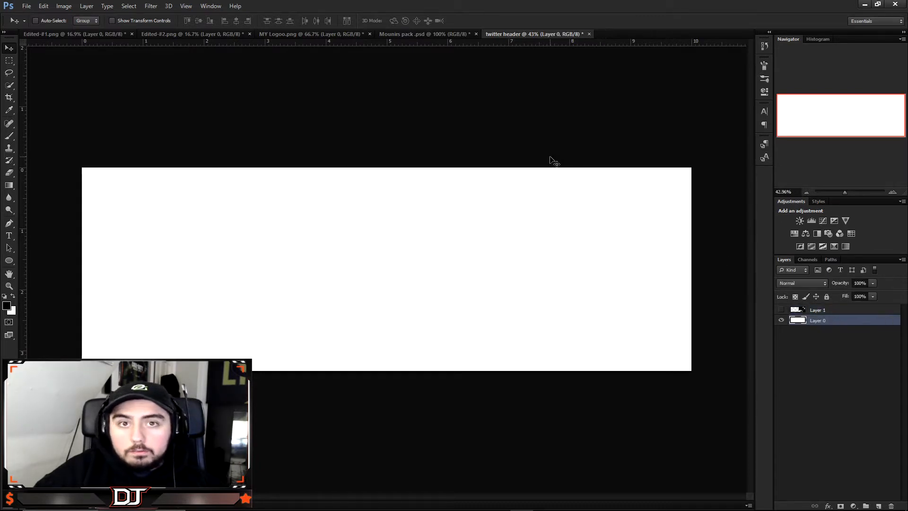
key(ctrl+z)
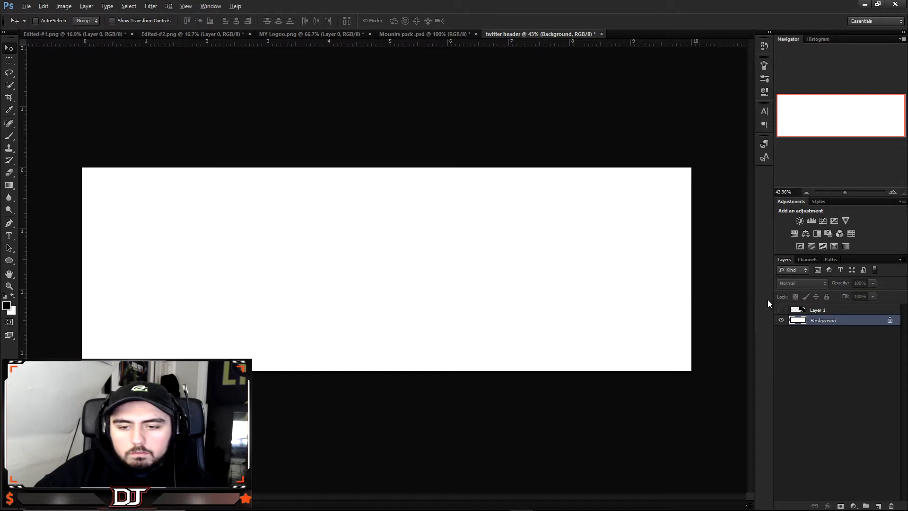
key(ctrl+alt+z)
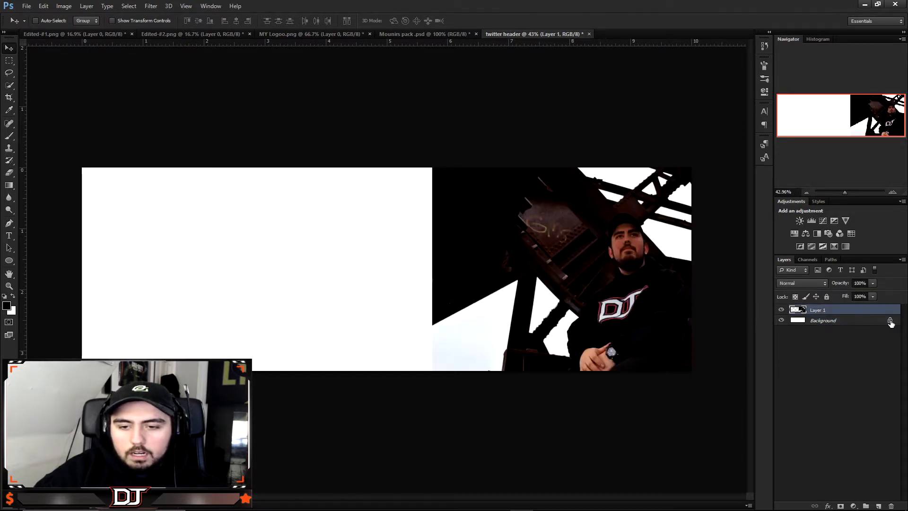
Convert the locked Background into a regular layer and fill it with the near-black foreground color
double_click(890, 321)
click(533, 159)
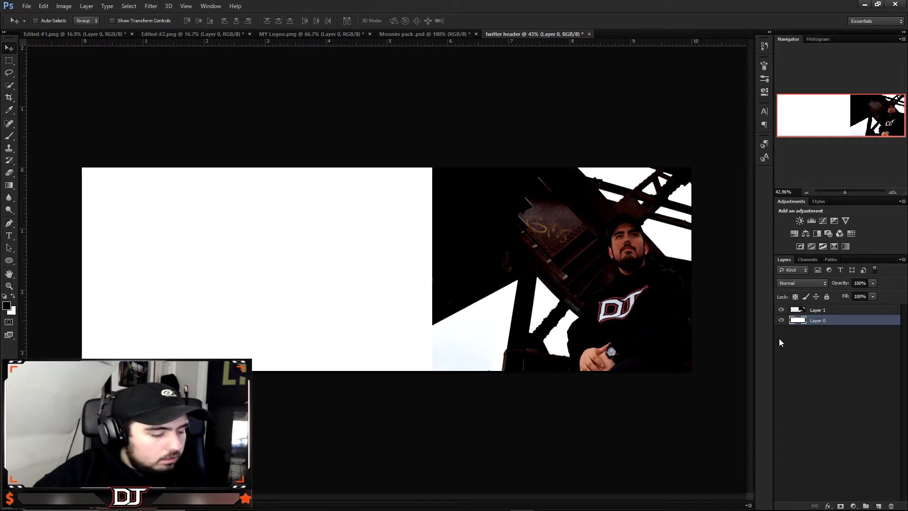
key(alt+BackSpace)
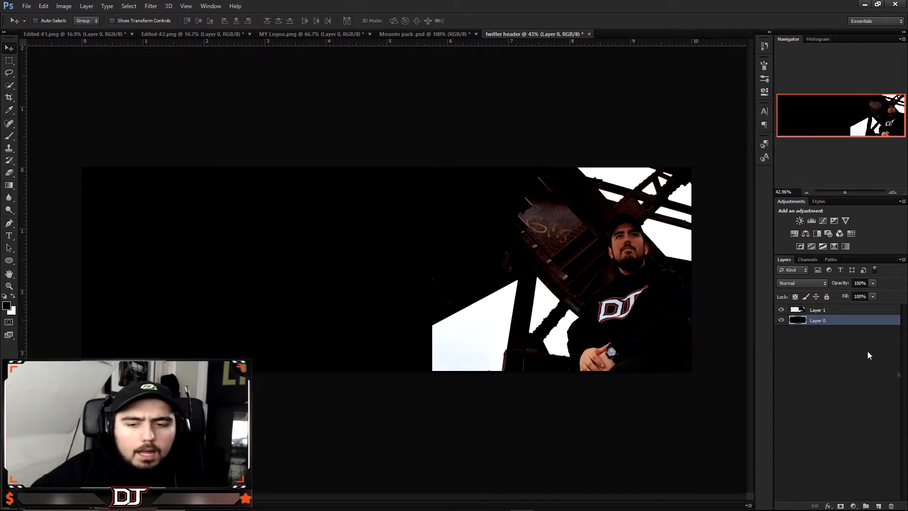
Bring the red barn photo from Edited-#1.png into the twitter header document as a new layer above Layer 1
click(833, 312)
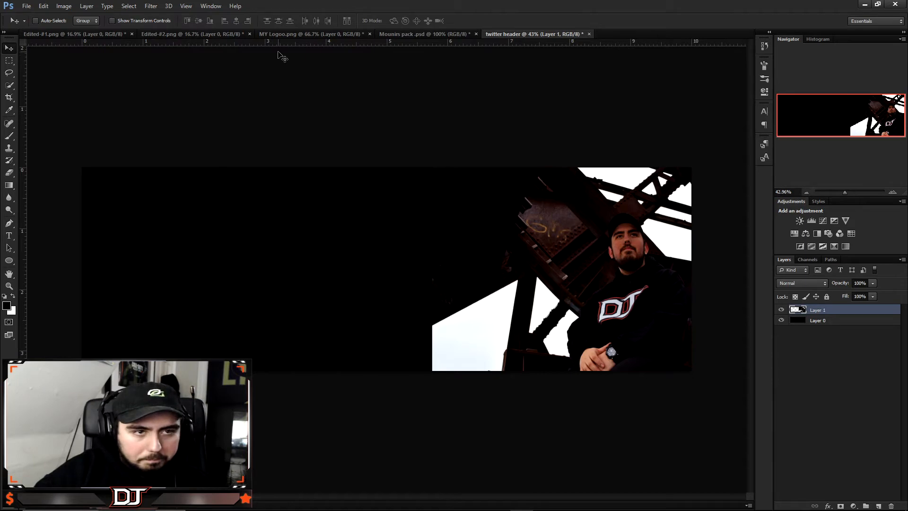
click(174, 33)
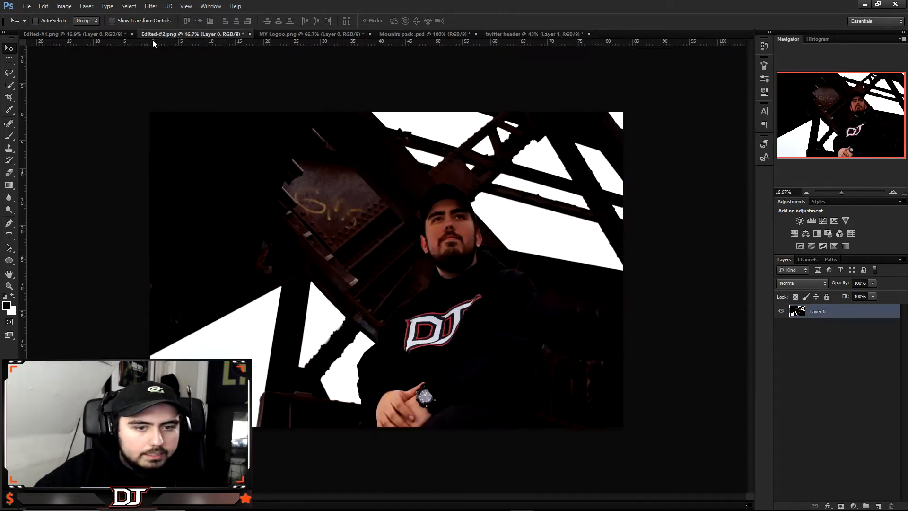
click(89, 35)
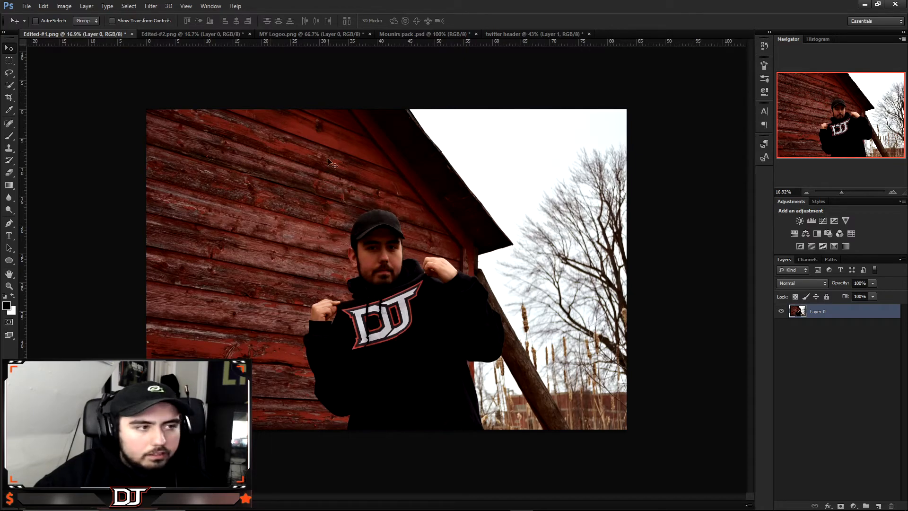
drag(365, 288, 380, 22)
drag(509, 38, 322, 285)
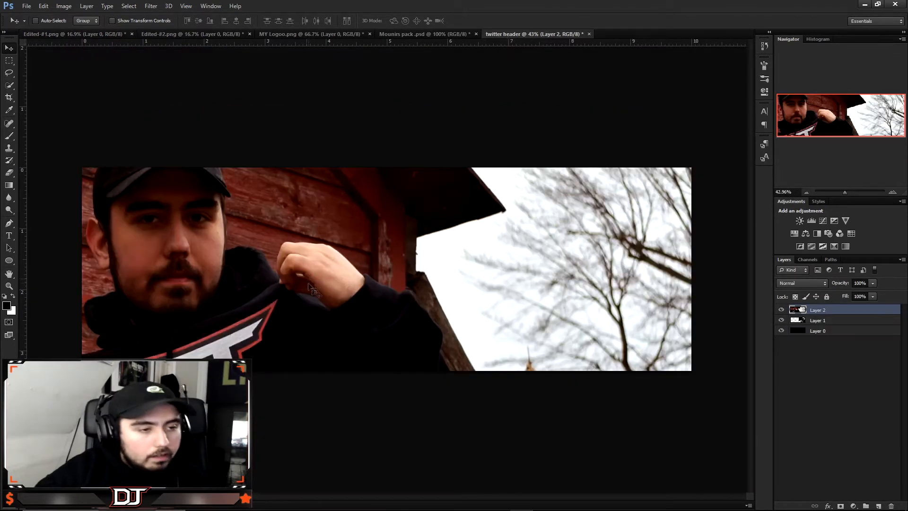
Scale the barn photo proportionally to about 25.5% and place it at the left end of the header
key(ctrl+t)
key(ctrl+0)
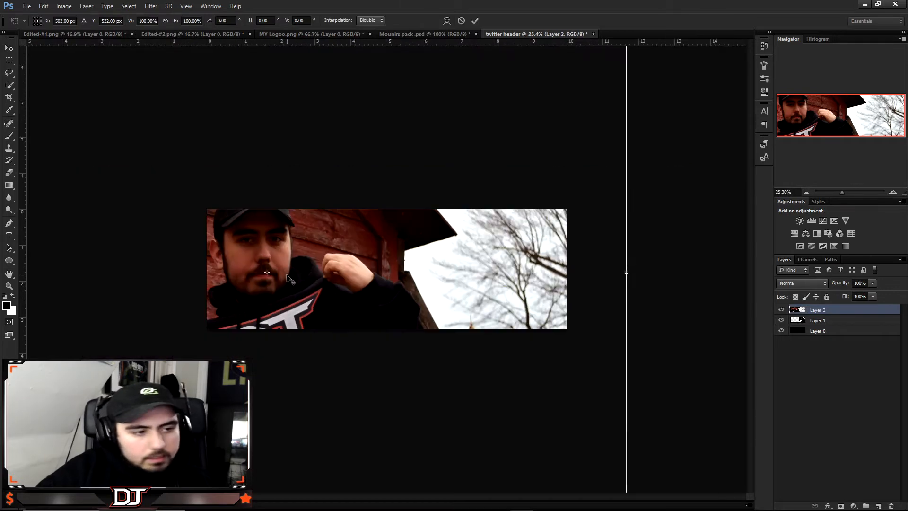
drag(114, 133, 263, 260)
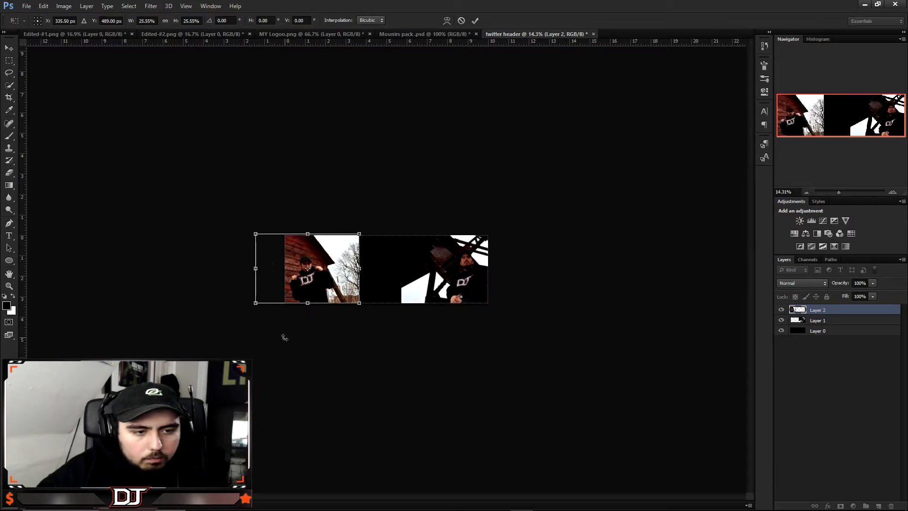
key(ctrl+0)
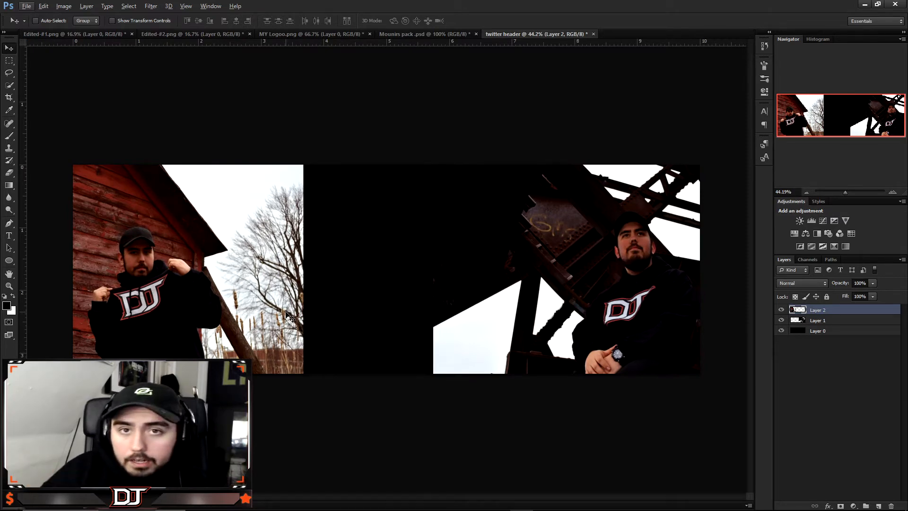
Switch to Chrome, examine the reference Twitter profile's enlarged header image for its layout, and return to Photoshop
mouse_move(409, 510)
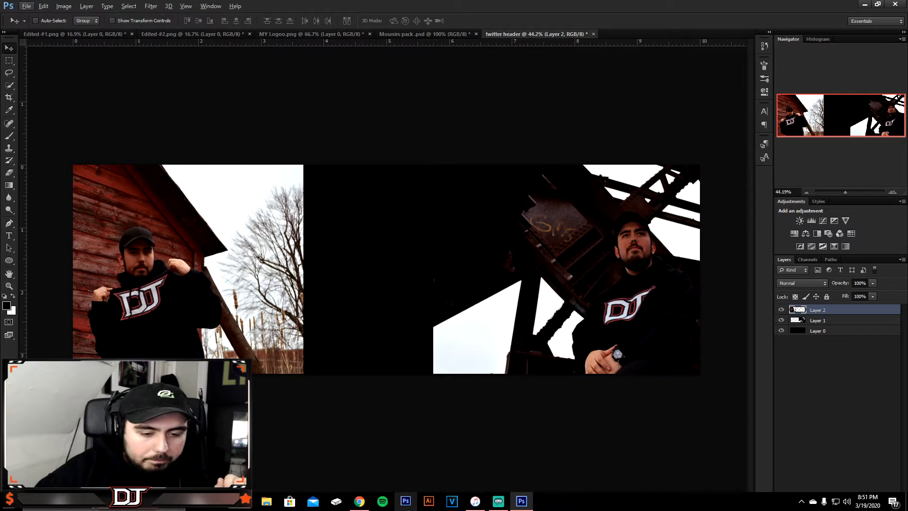
click(366, 502)
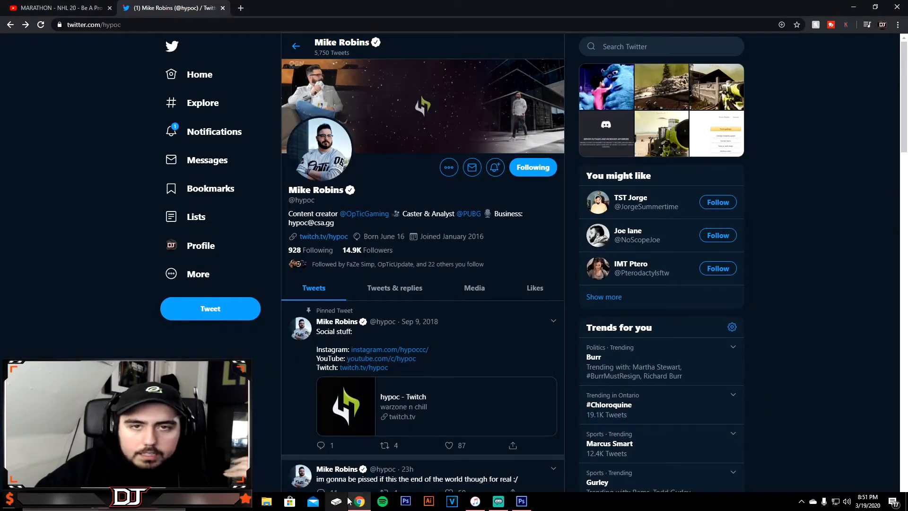
mouse_move(352, 506)
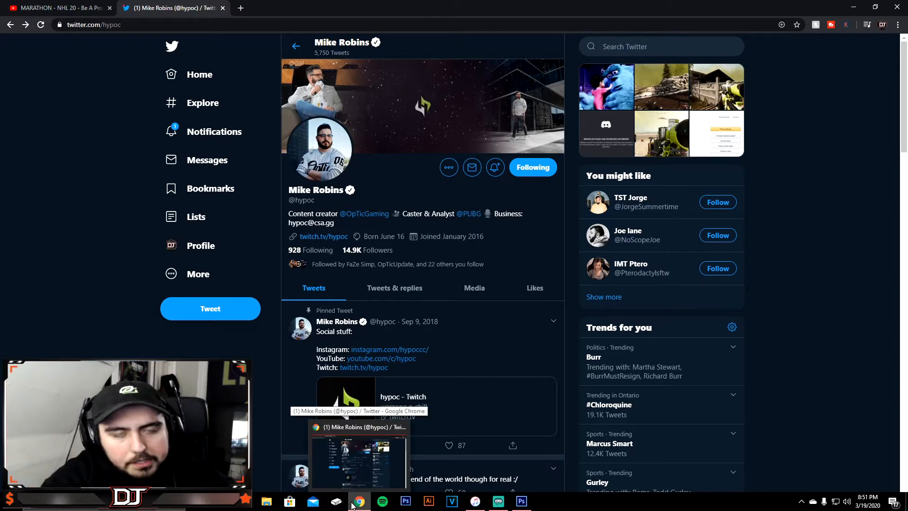
click(381, 124)
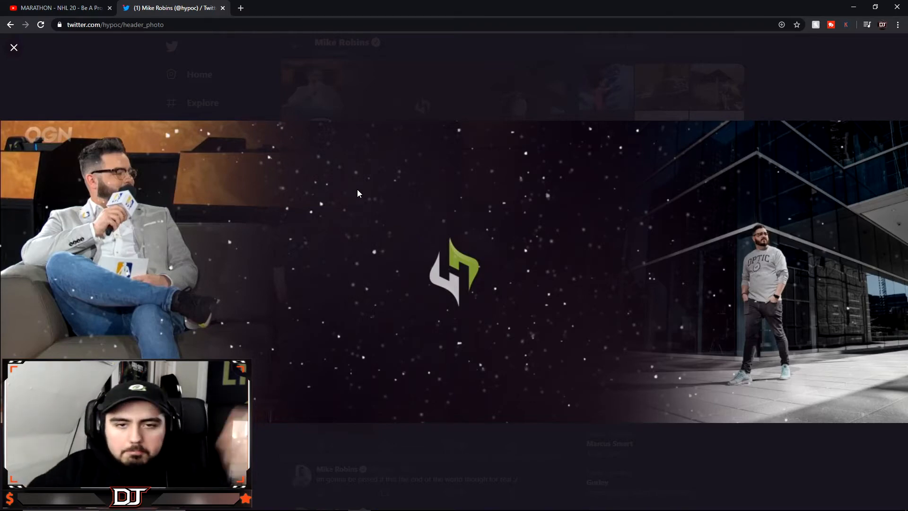
click(364, 65)
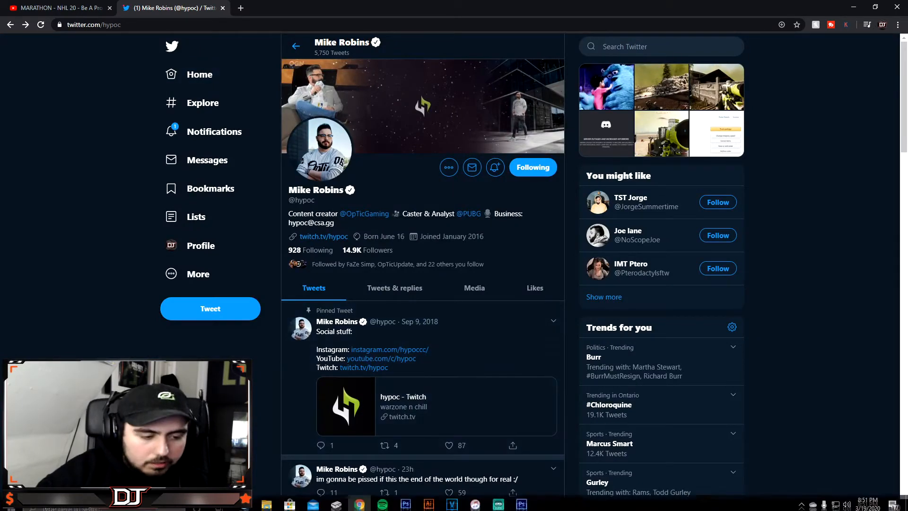
click(521, 505)
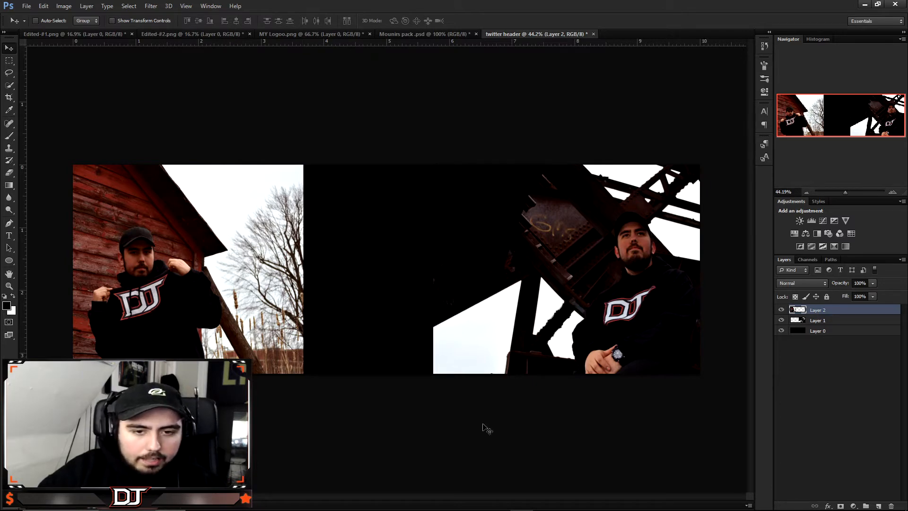
Fade the barn photo's right edge into the black background on Layer 2 with a soft 807-pixel Eraser
key(e)
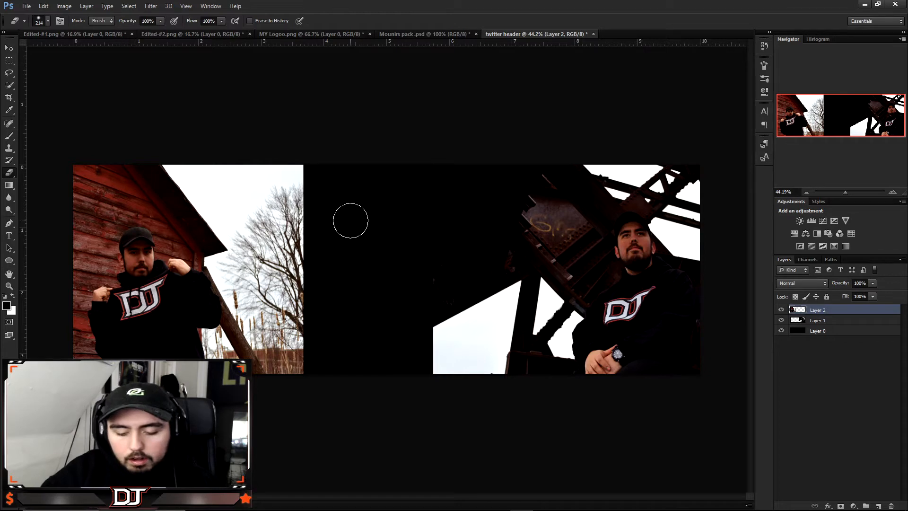
mouse_move(351, 217)
mouse_down()
mouse_move(447, 229)
mouse_move(407, 243)
mouse_move(418, 237)
mouse_move(399, 153)
mouse_move(399, 104)
mouse_move(390, 293)
mouse_move(386, 117)
mouse_move(367, 70)
mouse_move(379, 213)
mouse_move(361, 299)
mouse_move(362, 138)
mouse_move(328, 137)
mouse_move(341, 330)
mouse_move(334, 399)
mouse_move(330, 203)
mouse_move(314, 146)
mouse_move(239, 97)
mouse_move(122, 85)
mouse_move(228, 113)
mouse_move(322, 390)
mouse_move(263, 405)
mouse_move(288, 426)
mouse_move(236, 429)
mouse_move(410, 442)
mouse_up()
key(ctrl+z)
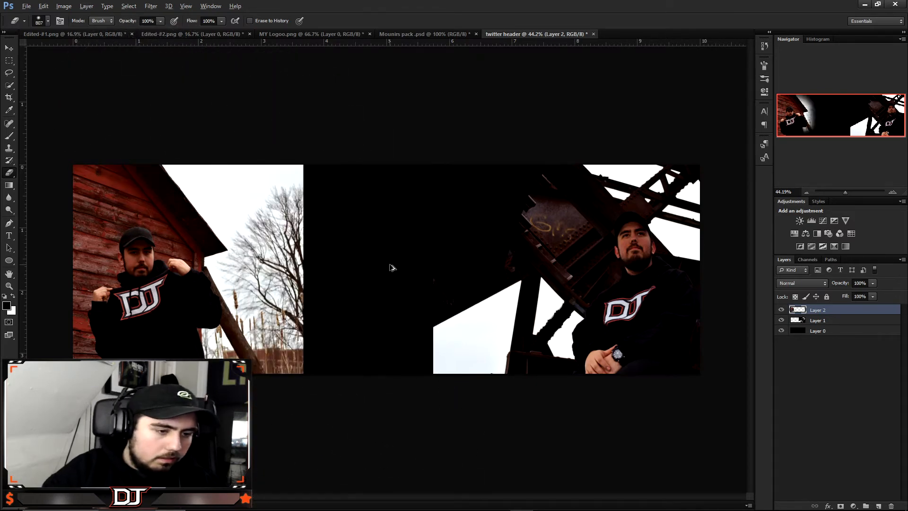
mouse_move(324, 392)
mouse_down()
mouse_move(364, 230)
mouse_move(303, 130)
mouse_move(337, 286)
mouse_move(283, 441)
mouse_move(314, 405)
mouse_move(366, 209)
mouse_move(270, 80)
mouse_move(305, 113)
mouse_move(365, 238)
mouse_move(319, 376)
mouse_move(330, 164)
mouse_move(299, 104)
mouse_move(210, 98)
mouse_move(312, 91)
mouse_move(371, 167)
mouse_move(384, 273)
mouse_move(339, 180)
mouse_move(318, 185)
mouse_move(348, 223)
mouse_move(336, 209)
mouse_move(341, 149)
mouse_up()
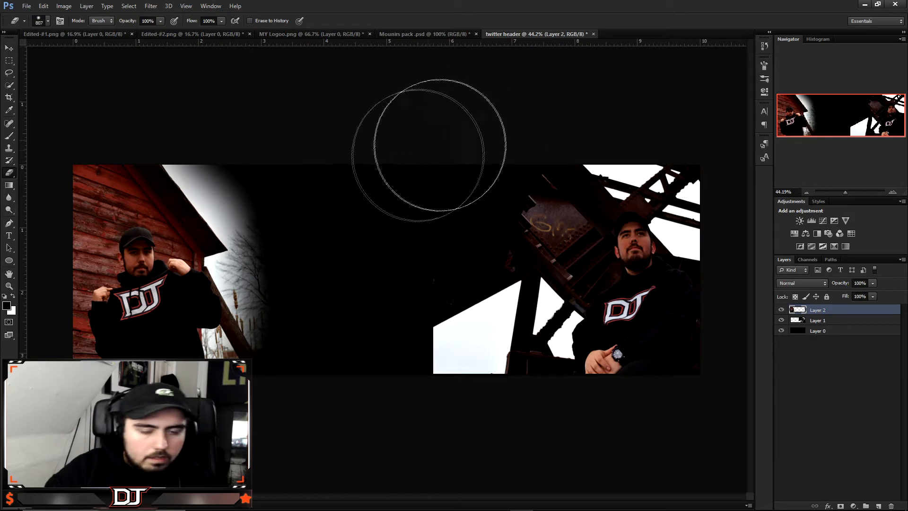
Erase the left edge of the bridge portrait on Layer 1 with the soft Eraser so it blends into the black background
click(847, 322)
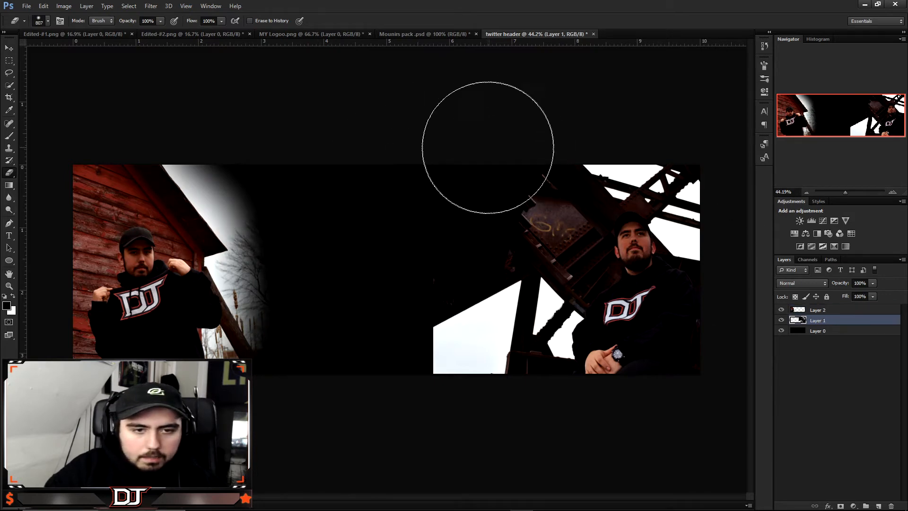
mouse_move(395, 331)
mouse_down()
mouse_move(430, 436)
mouse_move(401, 326)
mouse_move(385, 302)
mouse_move(531, 436)
mouse_move(458, 431)
mouse_move(555, 428)
mouse_move(389, 354)
mouse_move(389, 264)
mouse_move(397, 364)
mouse_move(434, 362)
mouse_move(454, 343)
mouse_move(395, 362)
mouse_move(410, 275)
mouse_up()
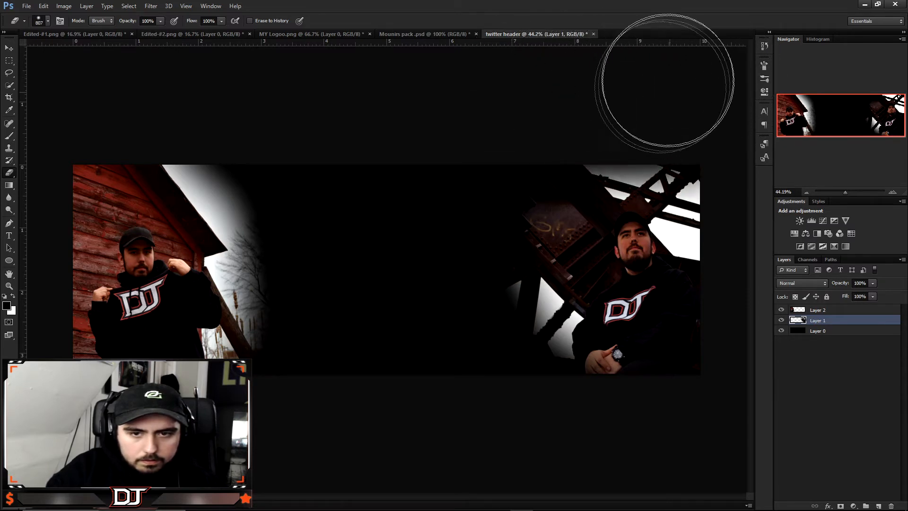
mouse_move(405, 230)
mouse_down()
mouse_move(454, 279)
mouse_move(400, 397)
mouse_up()
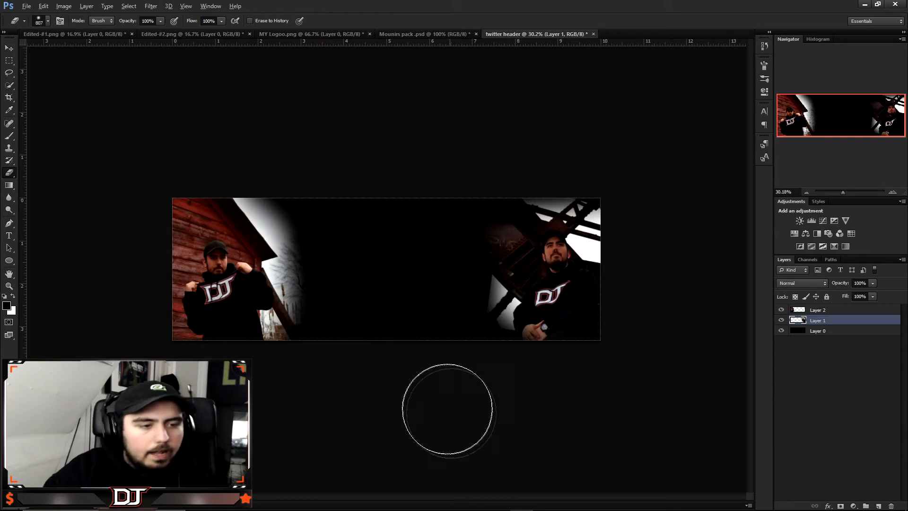
scroll(432, 388, down, 1)
scroll(432, 388, up, 2)
scroll(411, 381, down, 1)
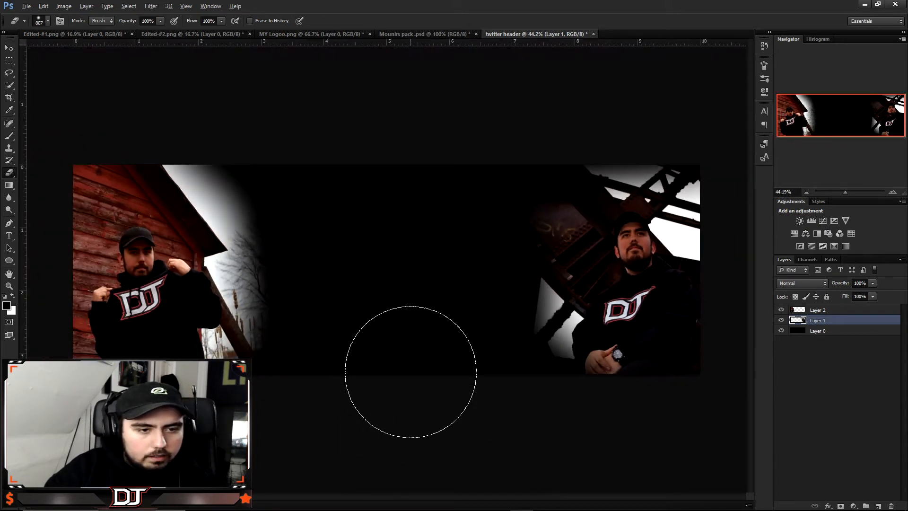
scroll(410, 371, up, 1)
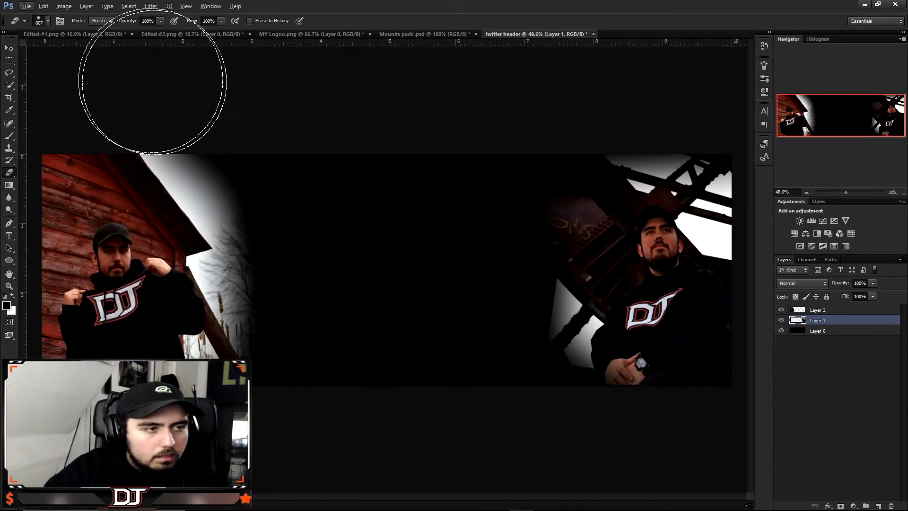
scroll(274, 219, down, 3)
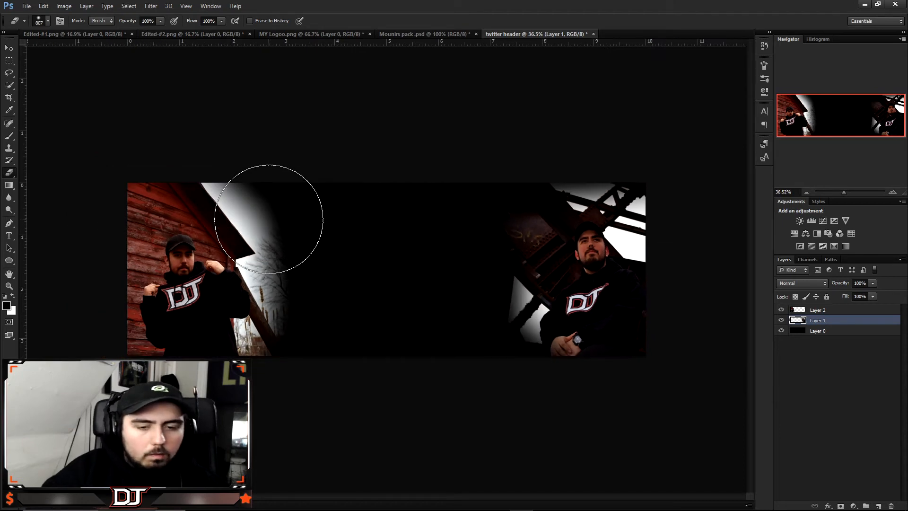
Apply the Add Noise filter to the black Layer 0 with an amount of 2% and Uniform distribution
click(828, 332)
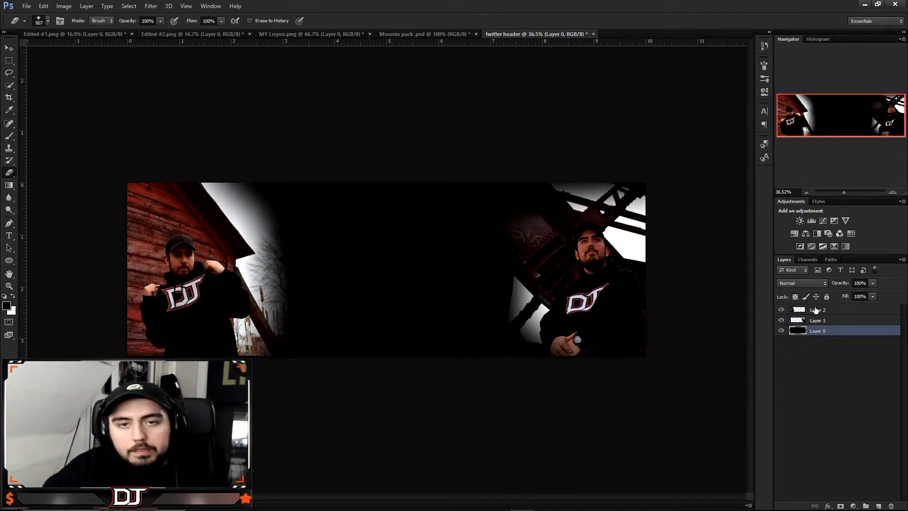
click(147, 7)
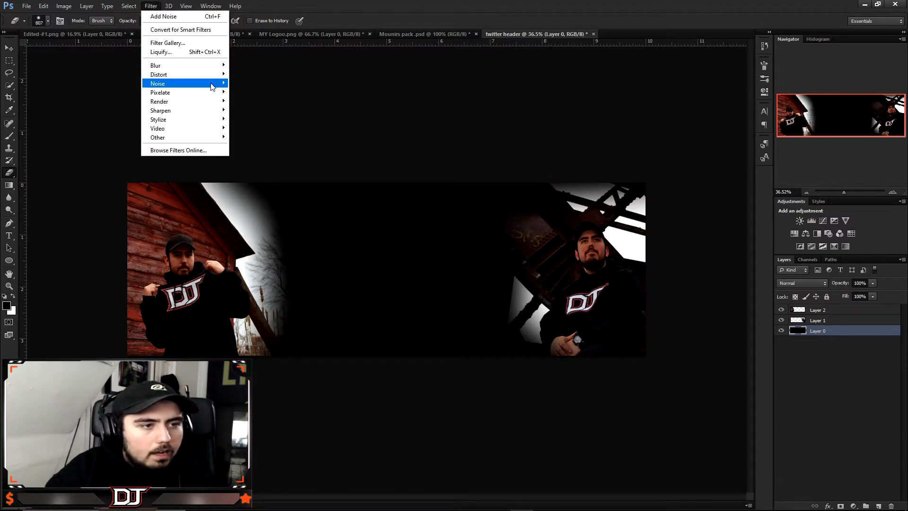
mouse_move(211, 85)
click(239, 84)
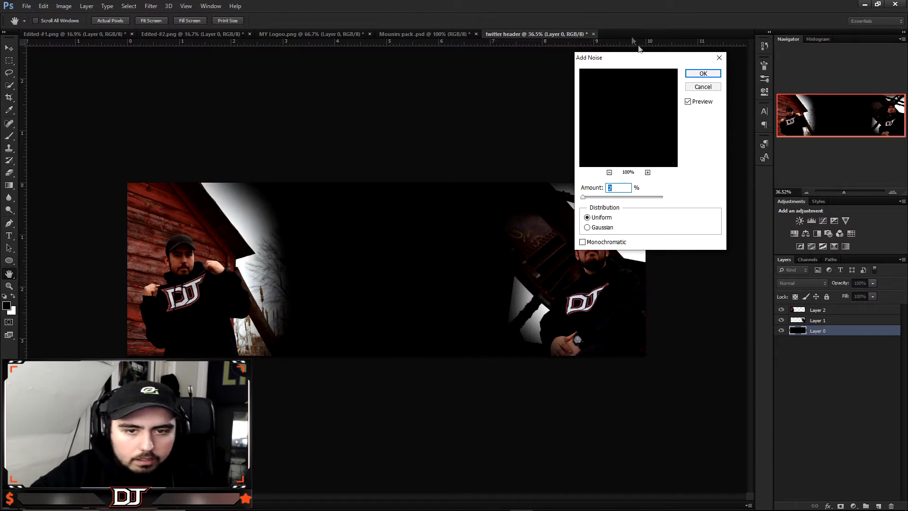
click(703, 74)
key(e)
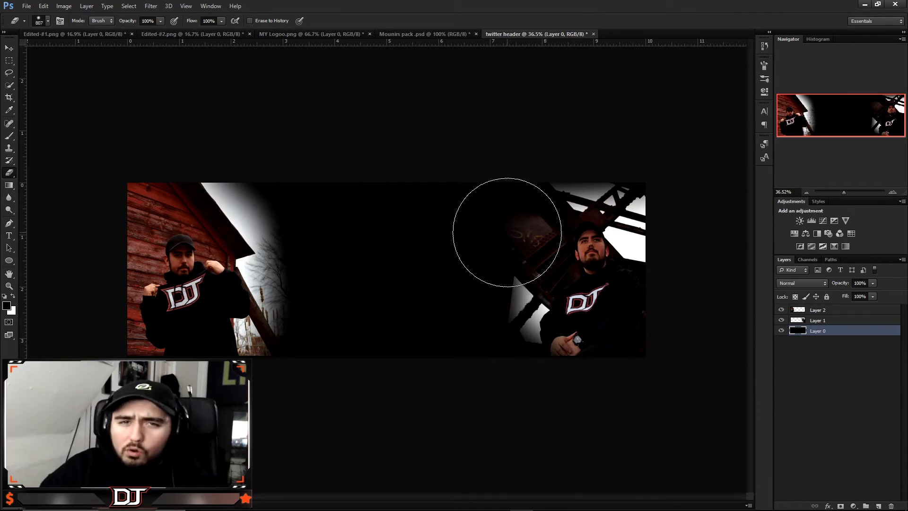
Bring the DJ logo from MY Logoo.png into the middle of the header and scale it to about 35.4%
click(306, 36)
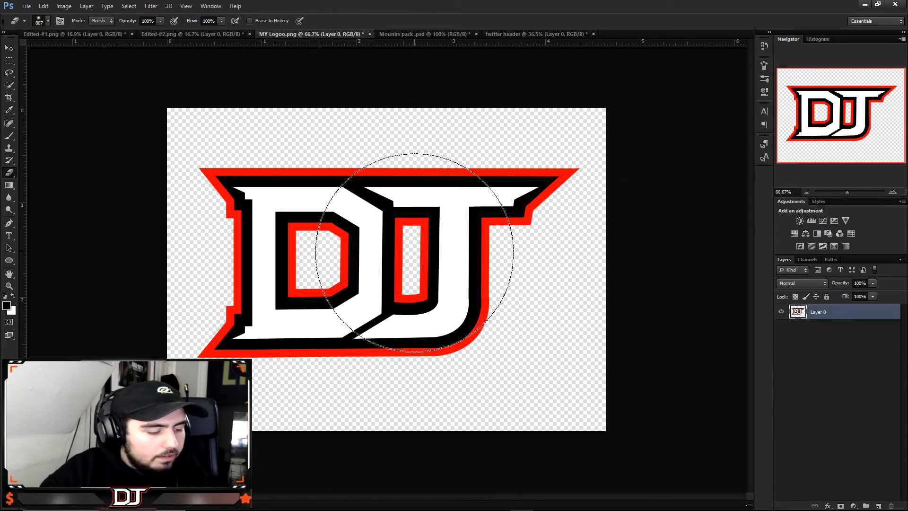
key(v)
drag(411, 246, 426, 237)
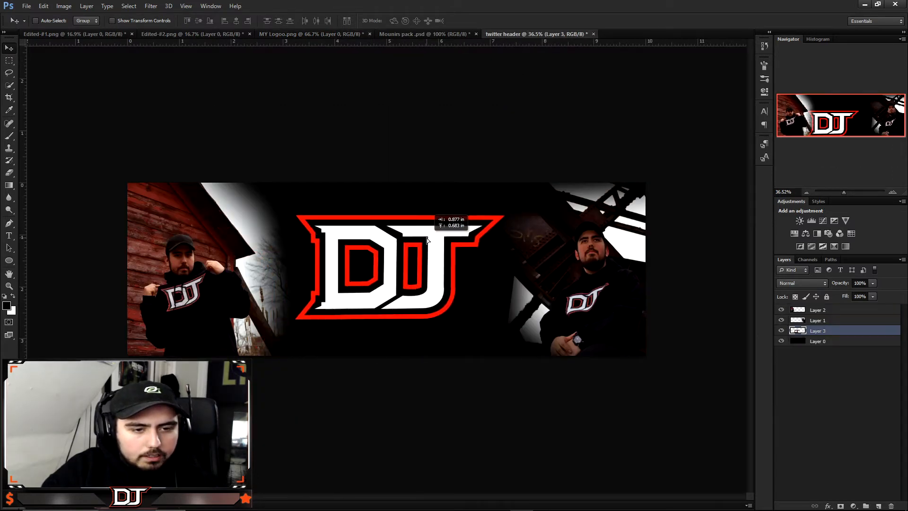
key(ctrl+t)
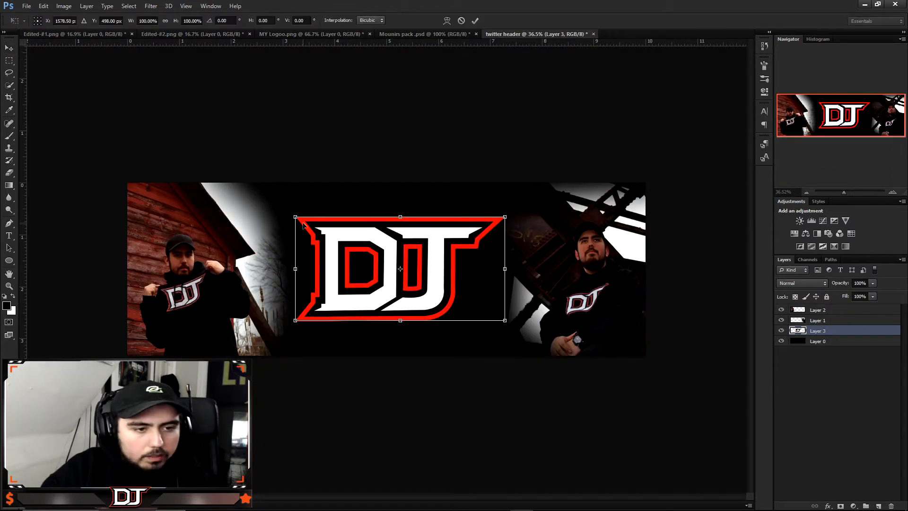
drag(295, 217, 371, 264)
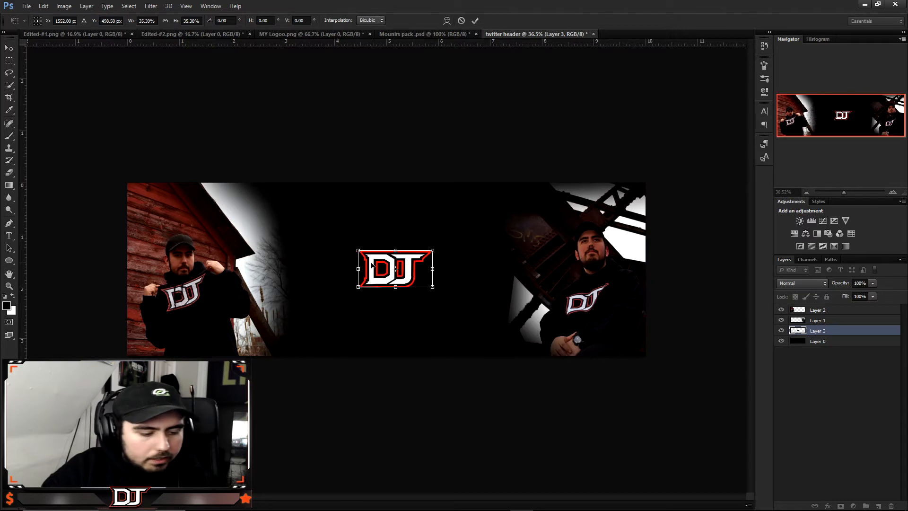
key(Return)
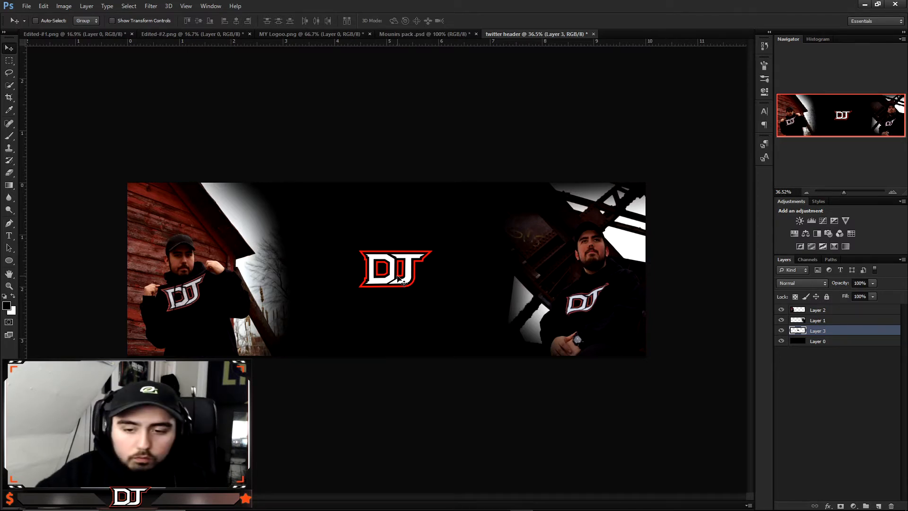
Try aligning the DJ logo to the canvas's horizontal center, and undo the alignment
key(ctrl+a)
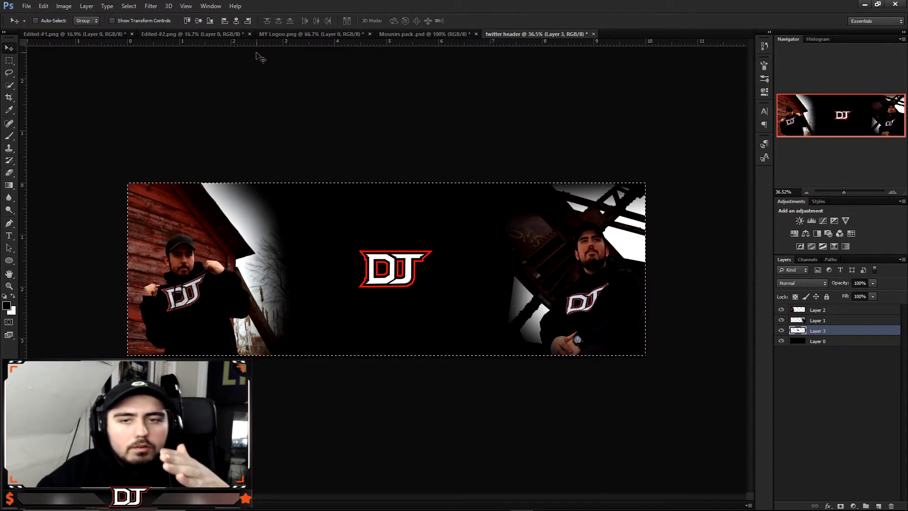
click(236, 21)
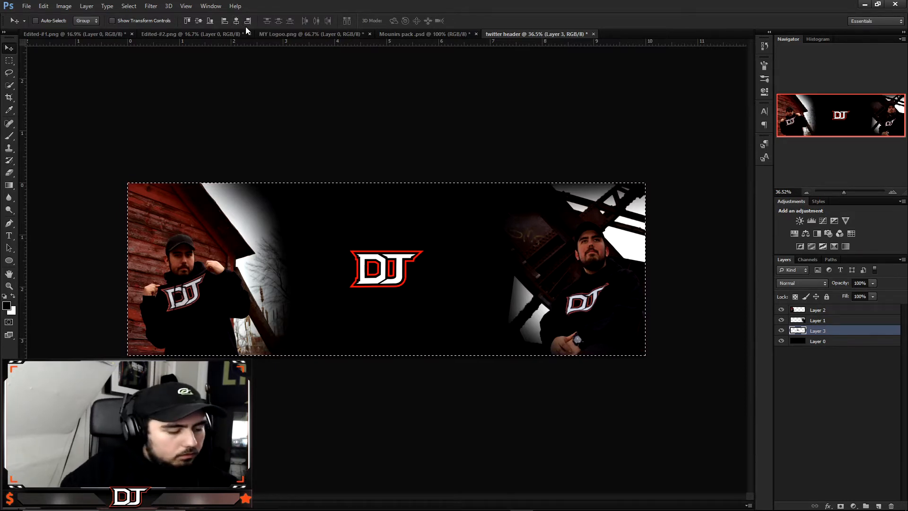
key(ctrl+d)
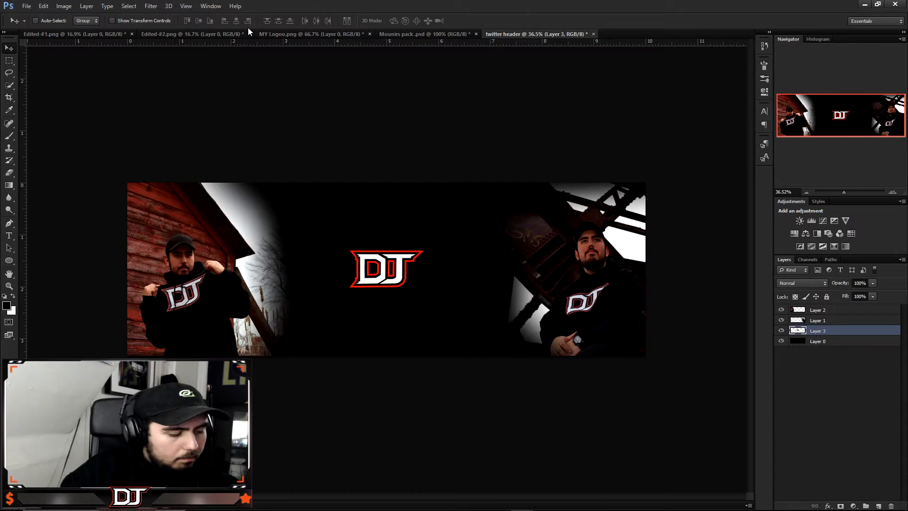
key(ctrl+a)
key(ctrl+alt+z)
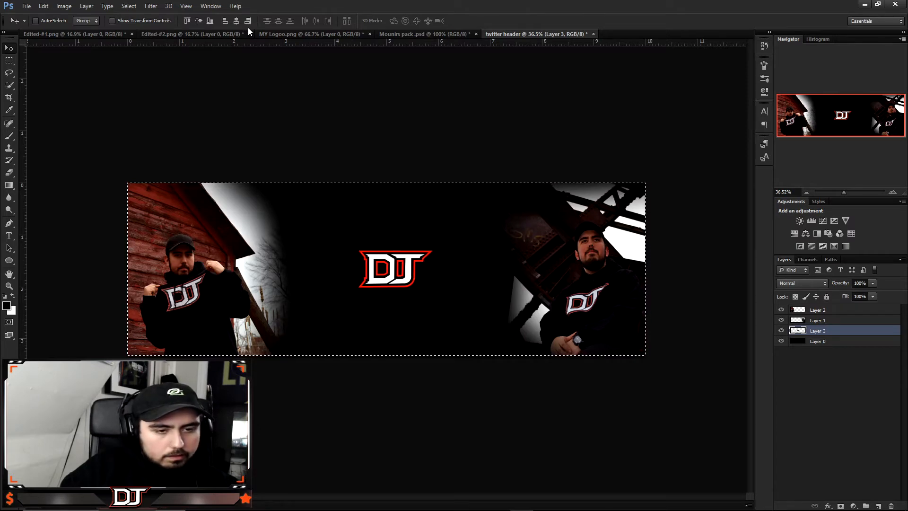
Clear the selection and scale the DJ logo on Layer 3 up slightly in the middle of the header
key(ctrl+d)
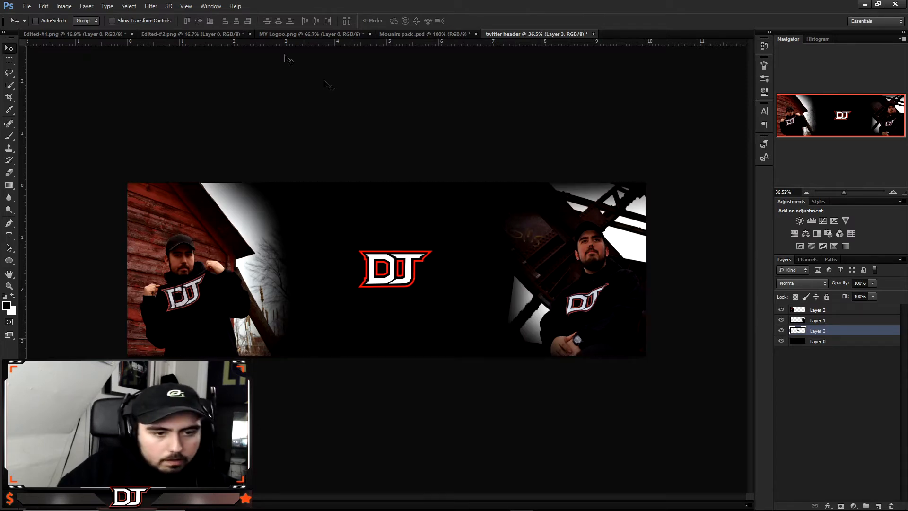
scroll(399, 116, down, 2)
key(alt)
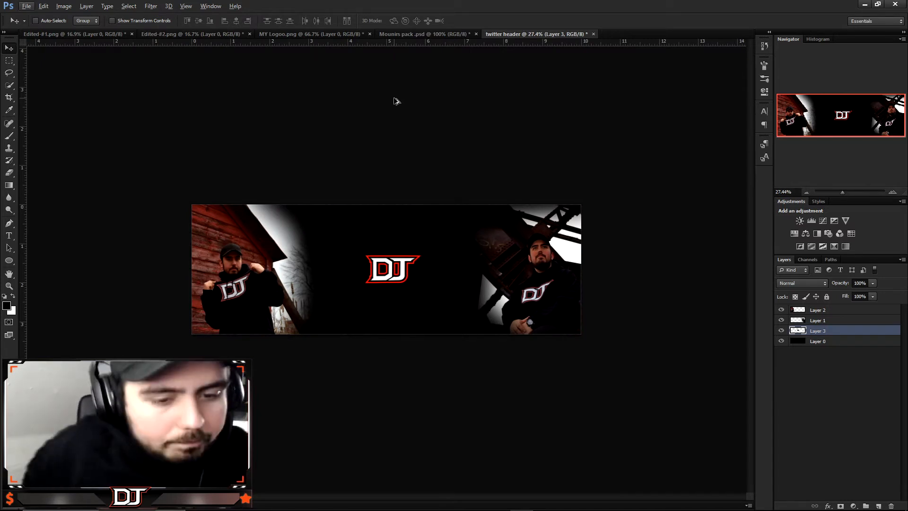
scroll(406, 111, up, 2)
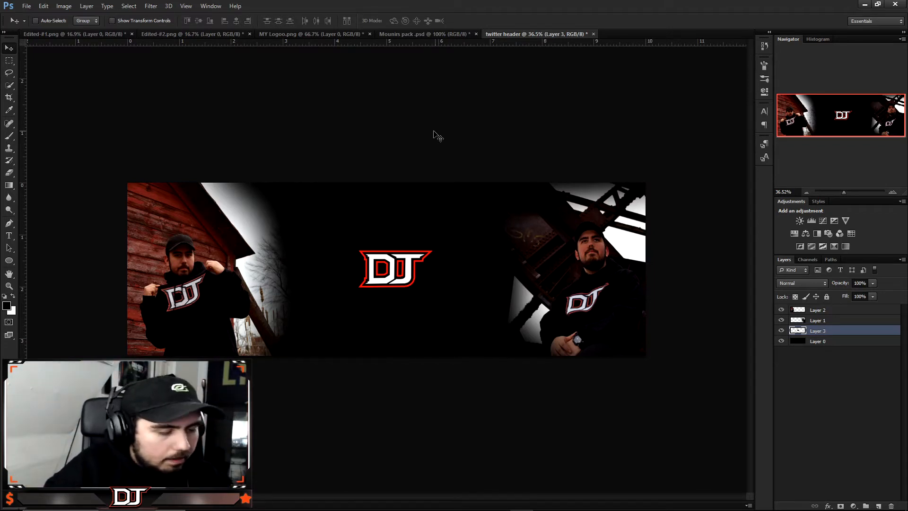
key(ctrl+t)
drag(434, 288, 444, 296)
key(Return)
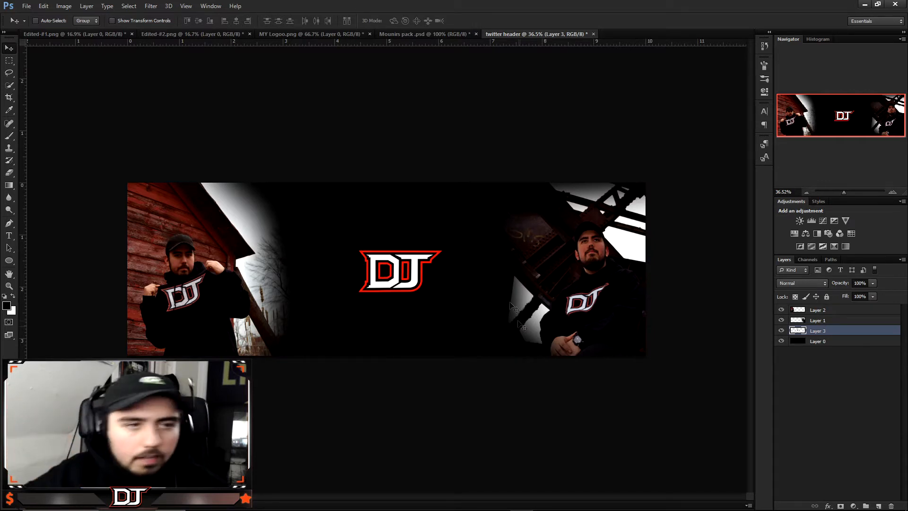
Switch to Mounirs pack .psd, collapse the icons group and hide it
click(421, 34)
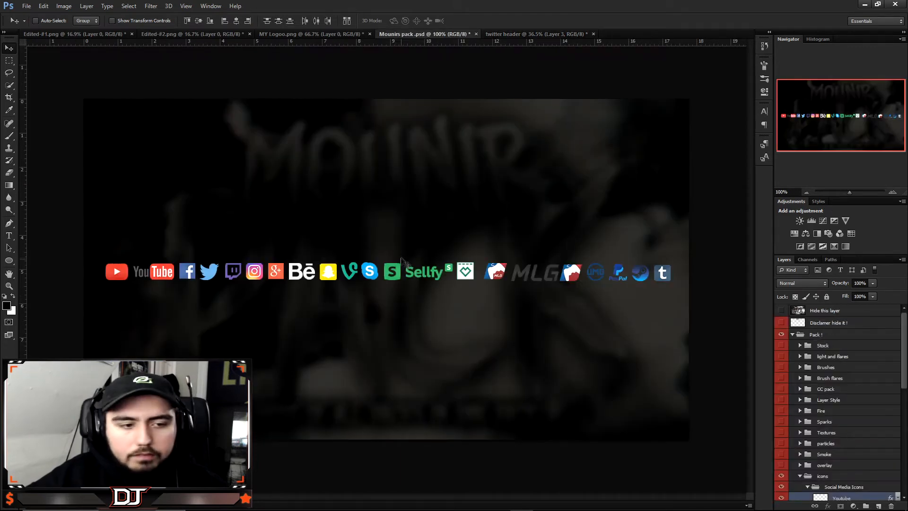
scroll(809, 416, down, 4)
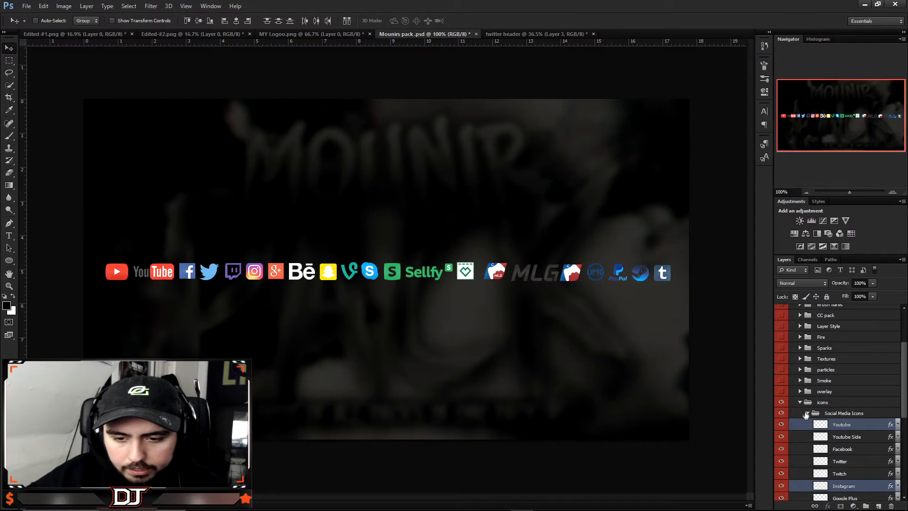
click(806, 414)
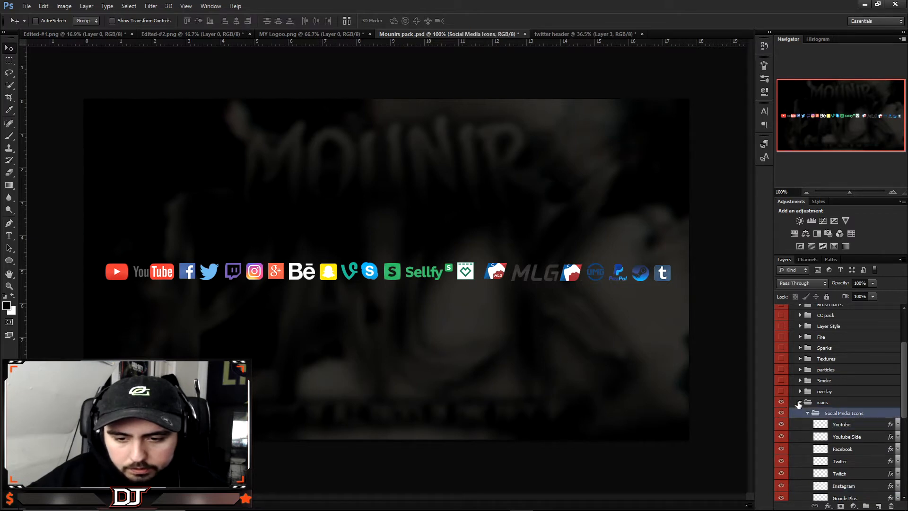
click(798, 403)
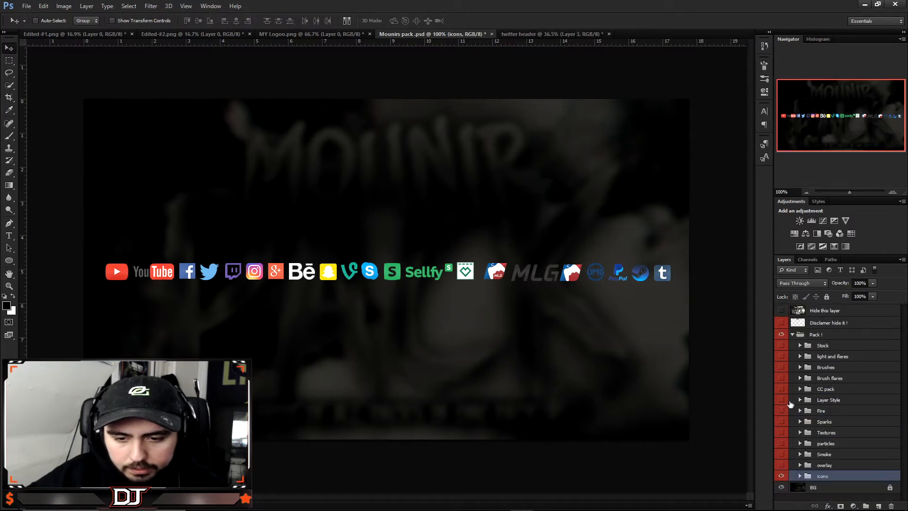
click(780, 476)
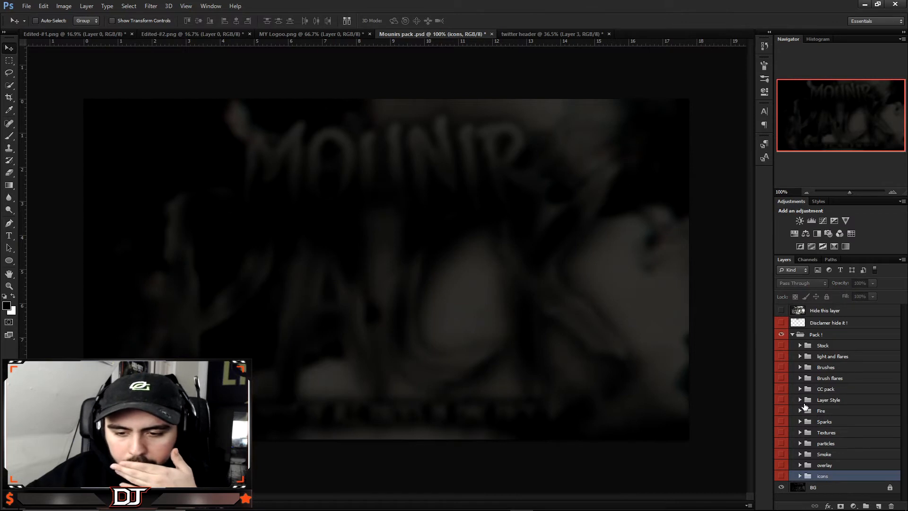
Show the Sparks group and bring its visible killoxs sparks layer into the middle of the twitter header document
click(780, 422)
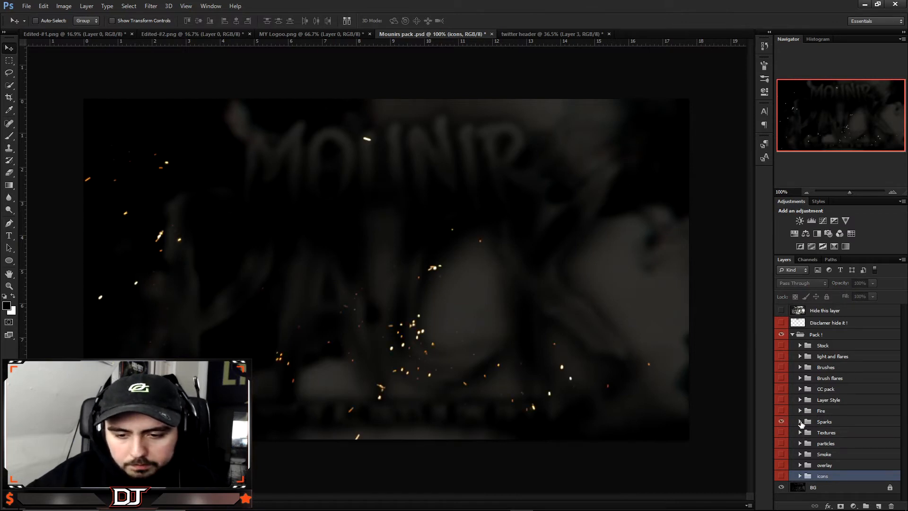
click(800, 421)
scroll(804, 419, down, 2)
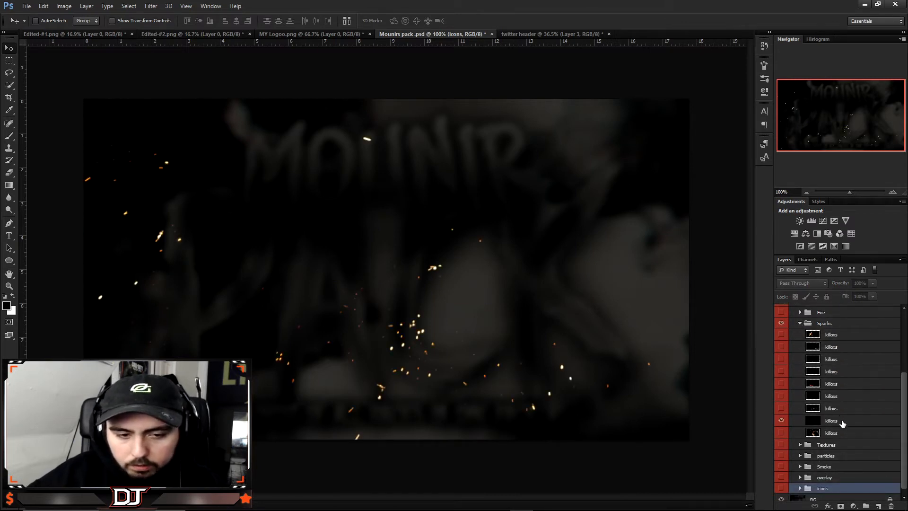
click(843, 421)
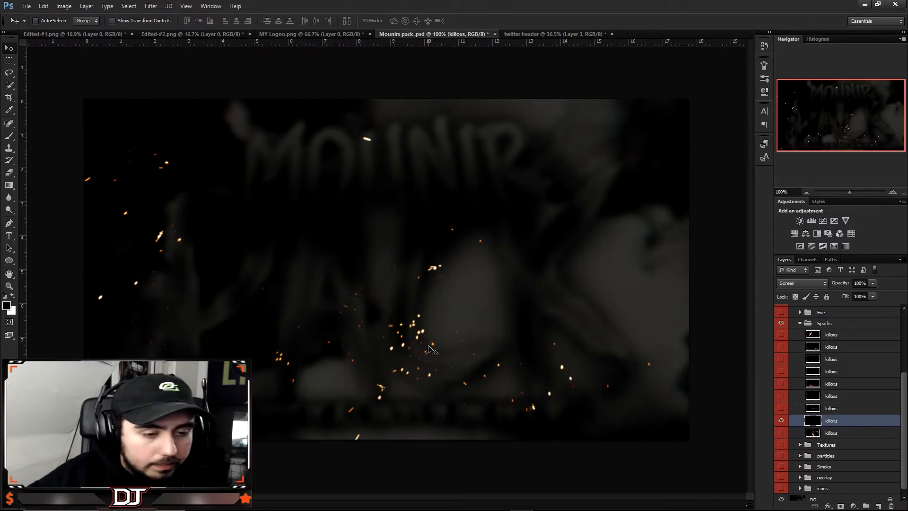
drag(415, 329, 441, 236)
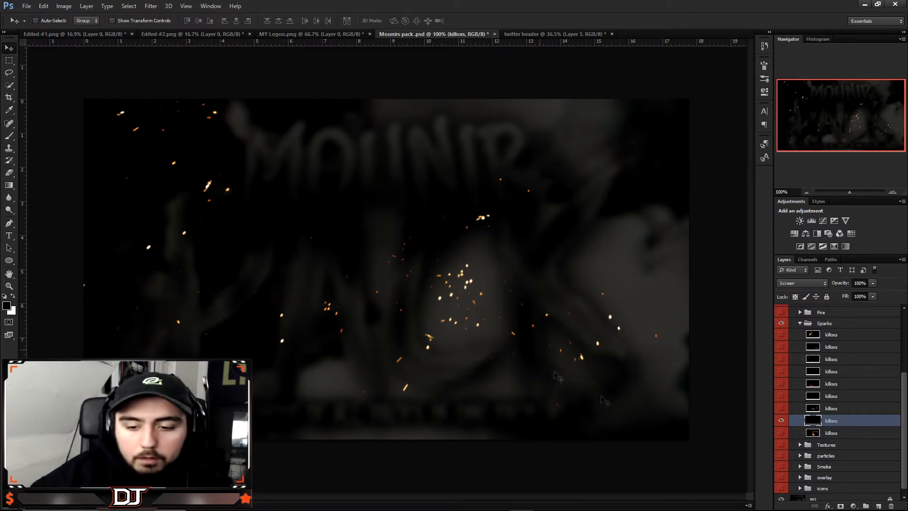
drag(468, 306, 391, 281)
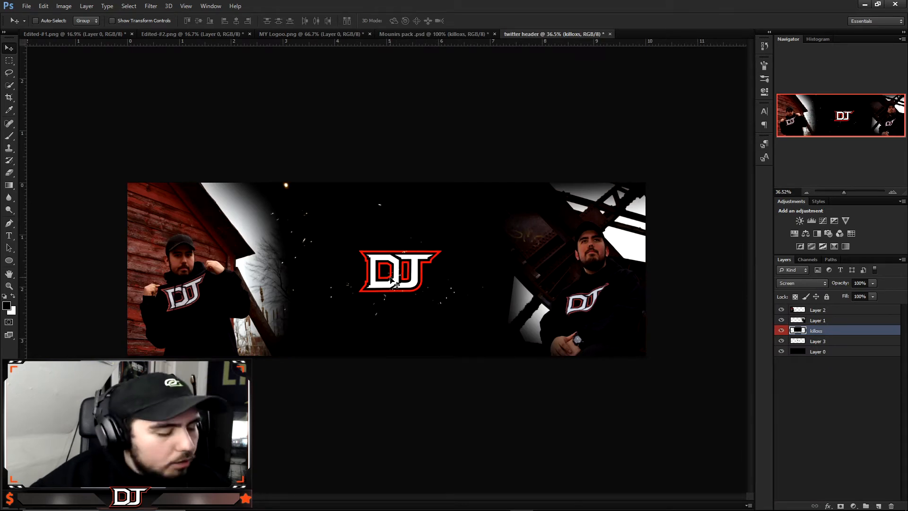
Scale the sparks layer to about 128.2% and place it over the upper middle of the header, above the DJ logo
key(ctrl+t)
drag(524, 328, 604, 372)
drag(435, 329, 426, 253)
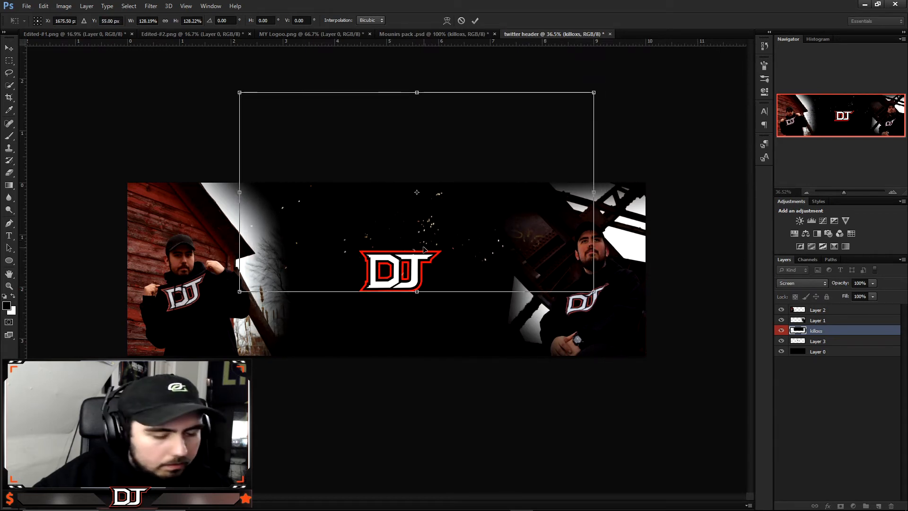
key(Return)
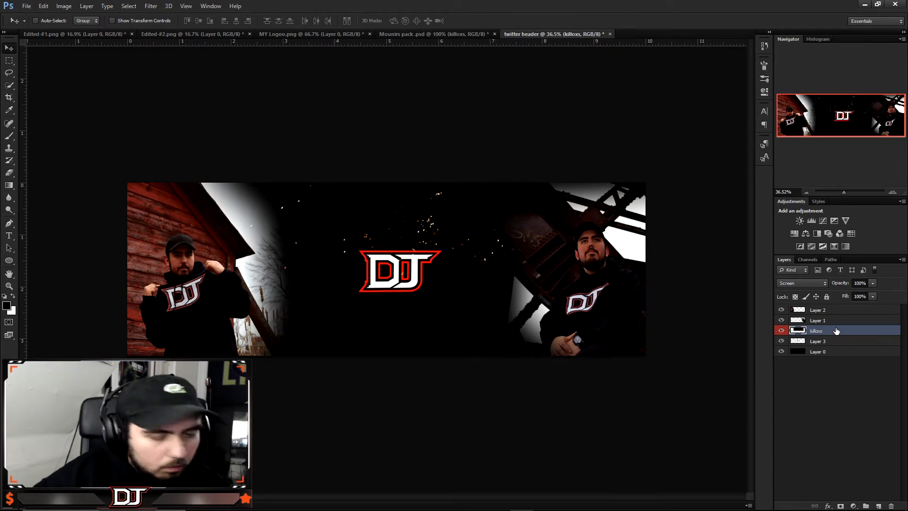
key(ctrl+j)
key(ctrl+t)
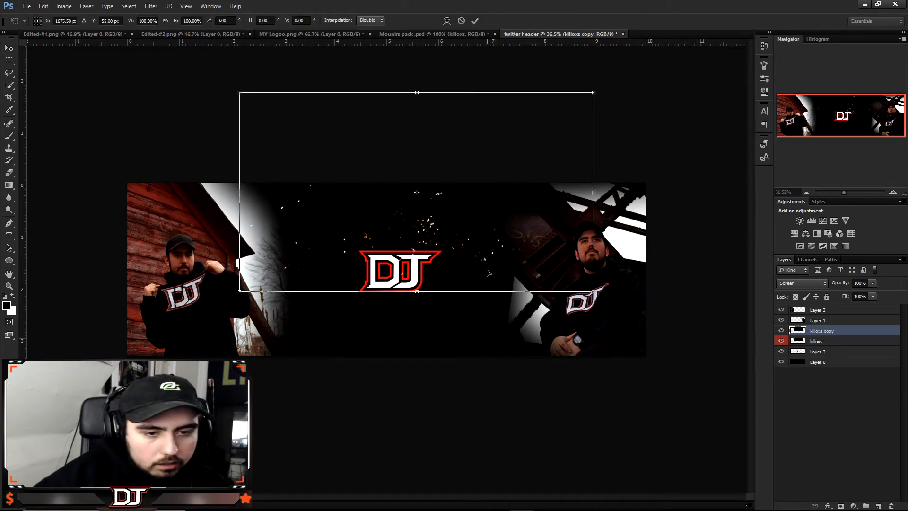
click(461, 21)
key(ctrl+z)
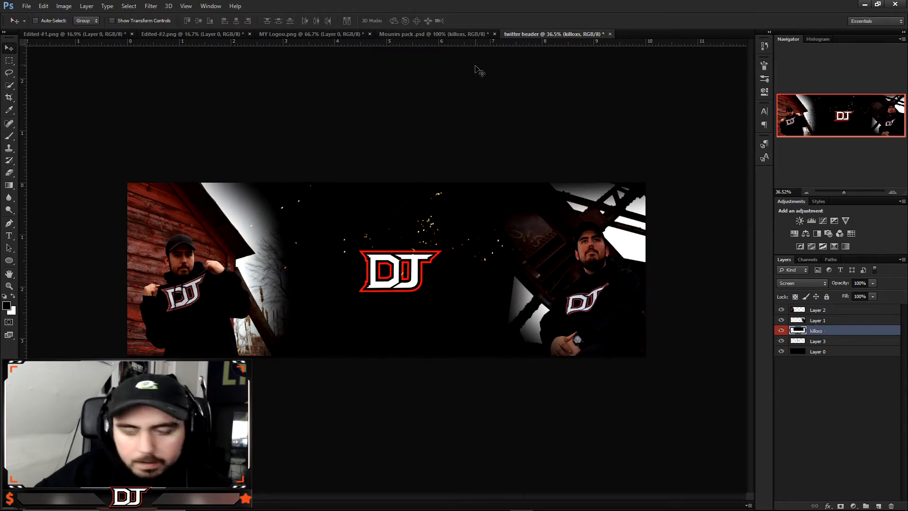
Duplicate the killoxs sparks layer and transform the copy so its sparks fill the lower half around the logo
key(ctrl+j)
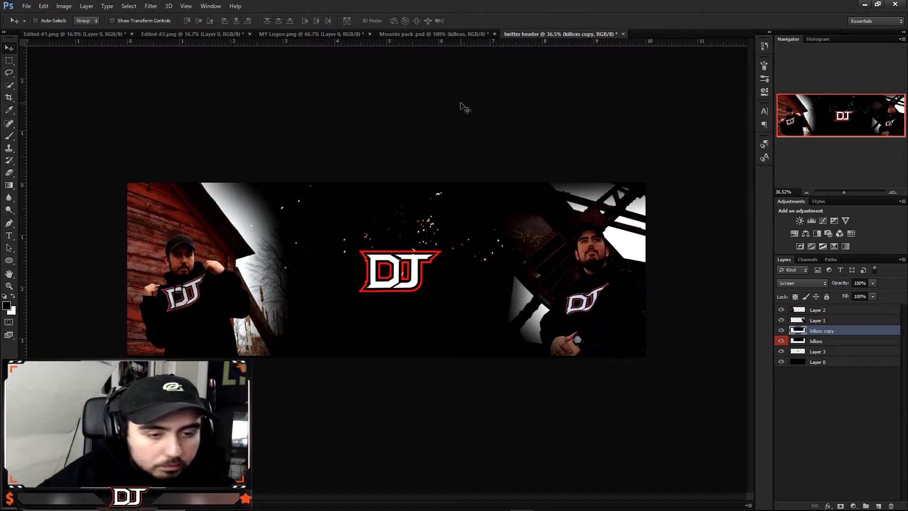
key(ctrl+t)
drag(447, 237, 455, 352)
key(Return)
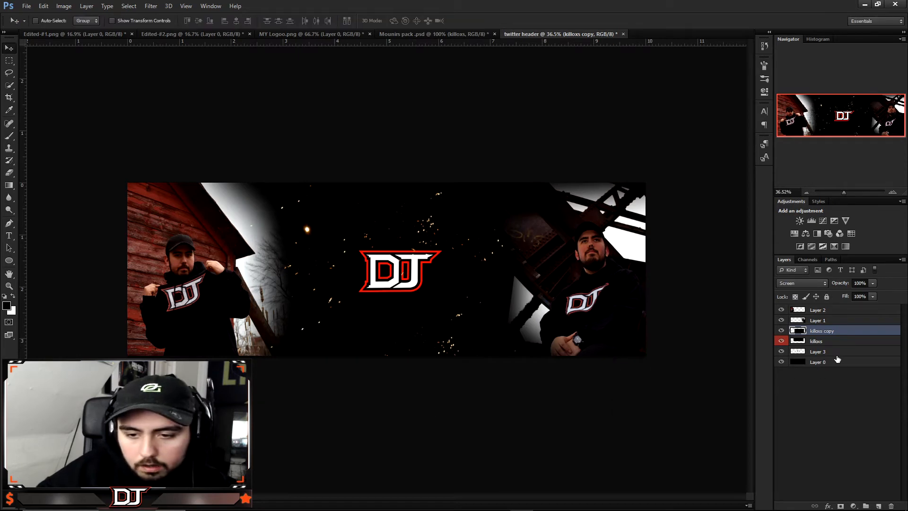
Move the logo's Layer 3 to the top of the layer stack so the sparks sit behind it
click(835, 353)
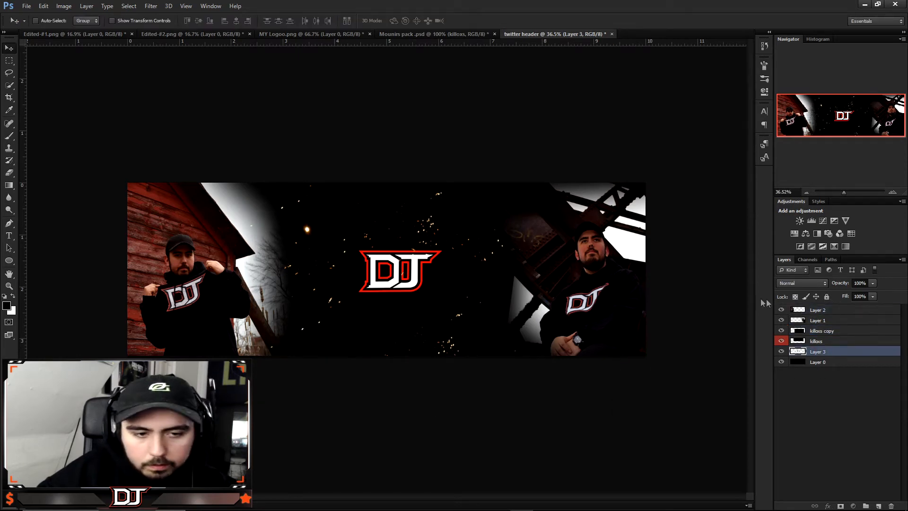
drag(830, 353, 840, 310)
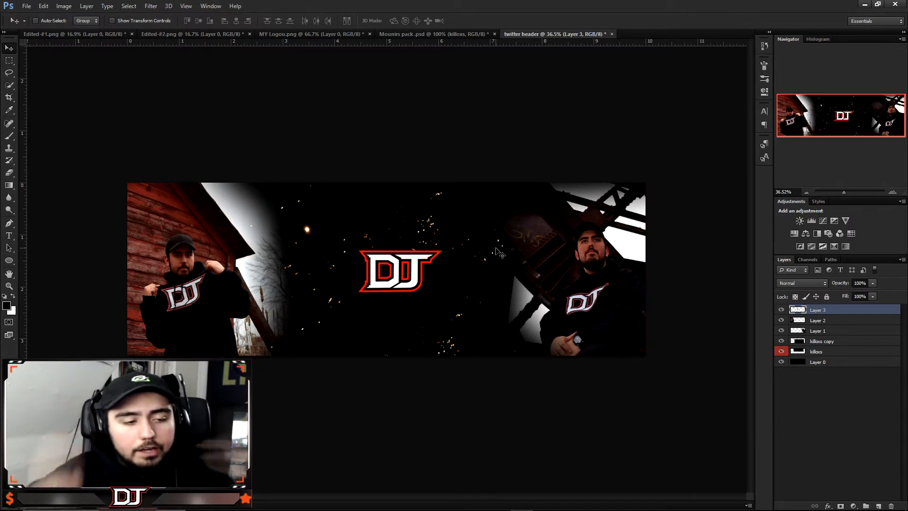
Make three more copies of the sparks layer and spread them across the black area around the logo
scroll(437, 299, up, 3)
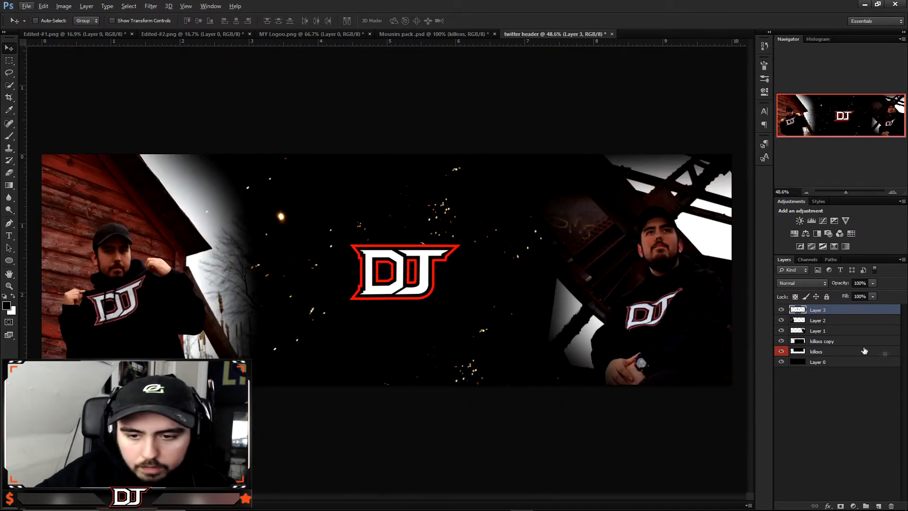
click(838, 353)
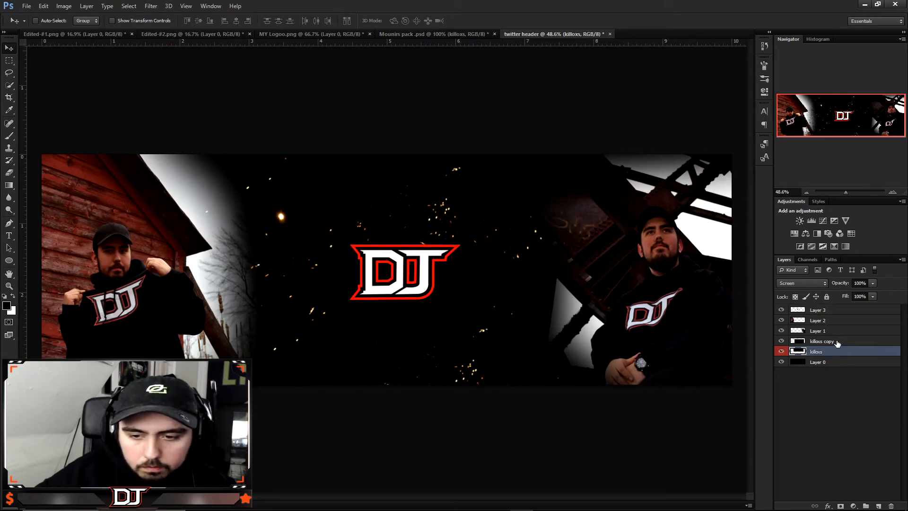
click(837, 341)
key(ctrl+j)
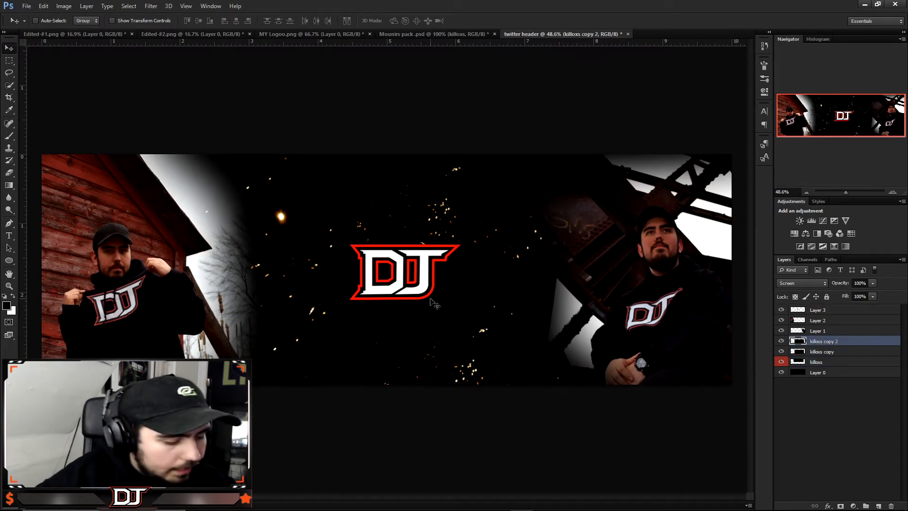
key(ctrl+t)
drag(434, 304, 536, 284)
key(Return)
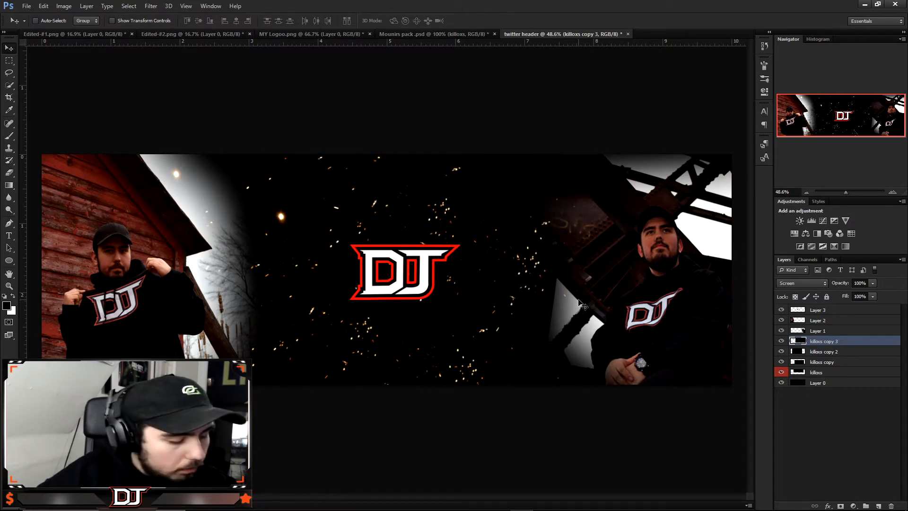
drag(578, 303, 500, 166)
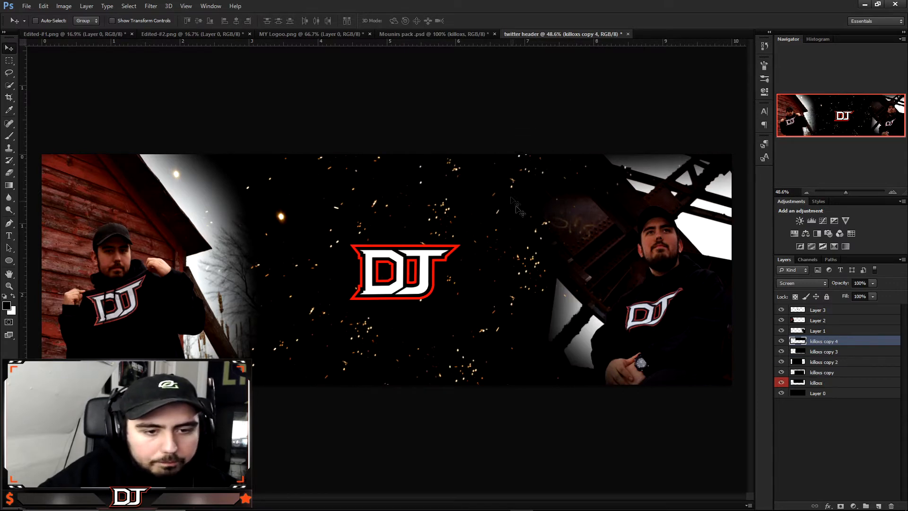
Merge all five killoxs sparks layers into one and set its blend mode to Screen
click(846, 381)
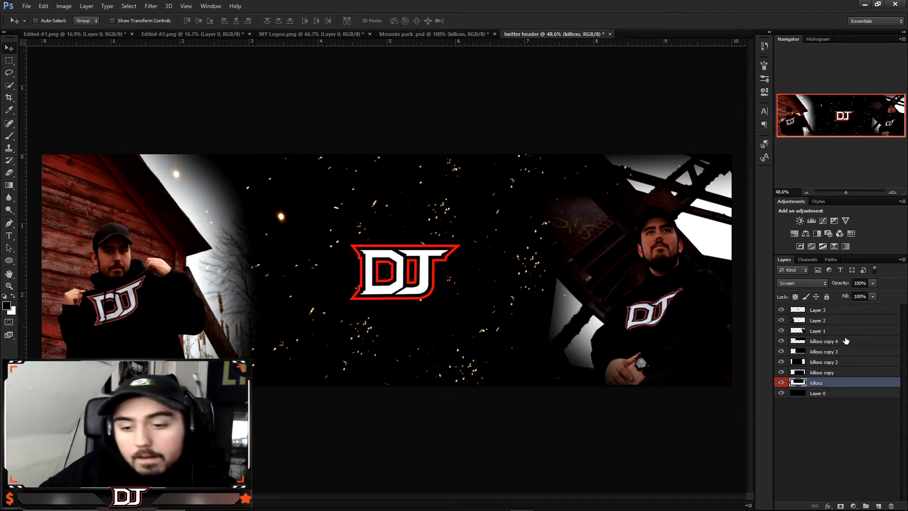
click(845, 340)
shift+click(846, 382)
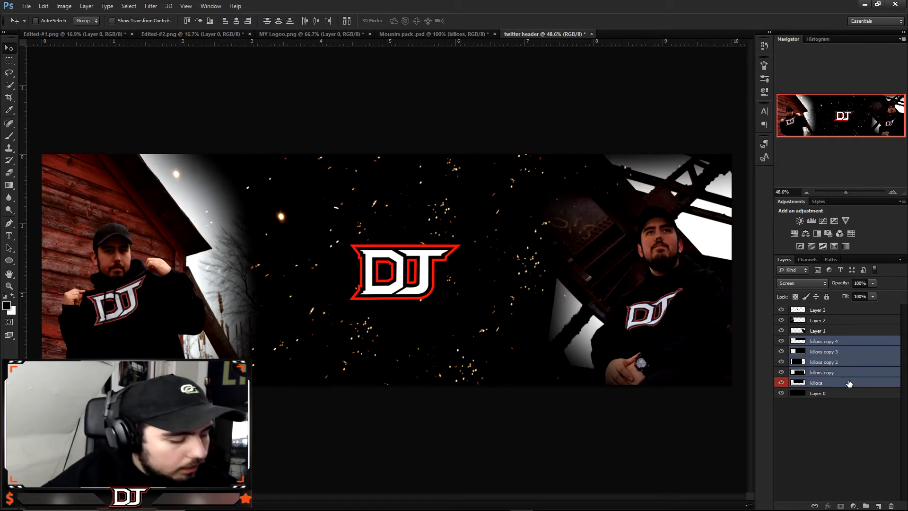
key(ctrl+e)
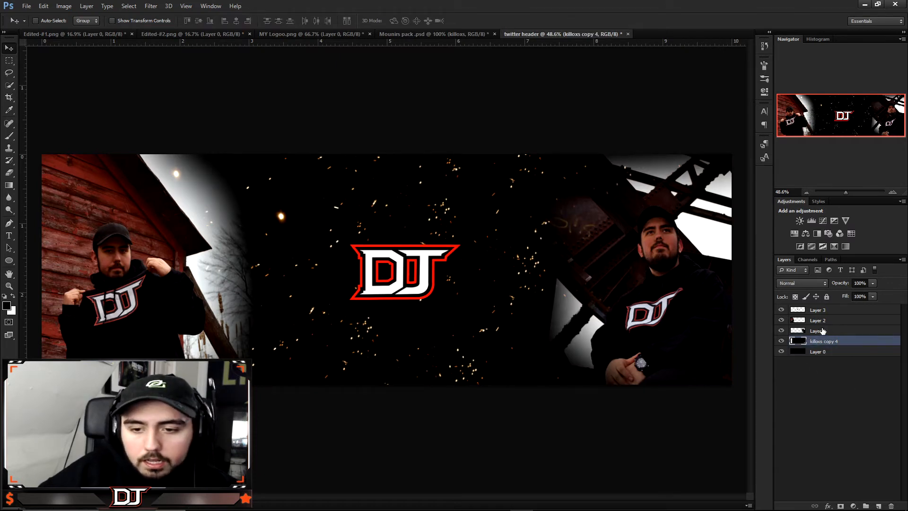
click(822, 285)
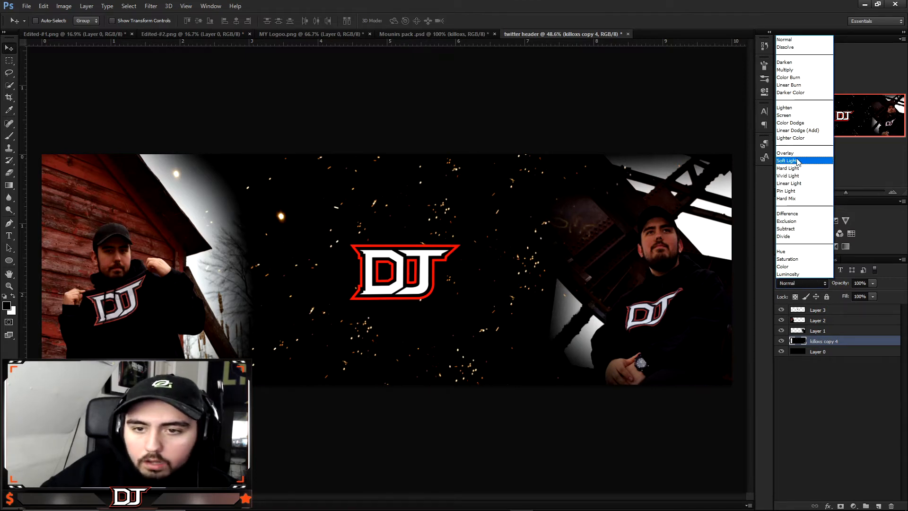
click(803, 115)
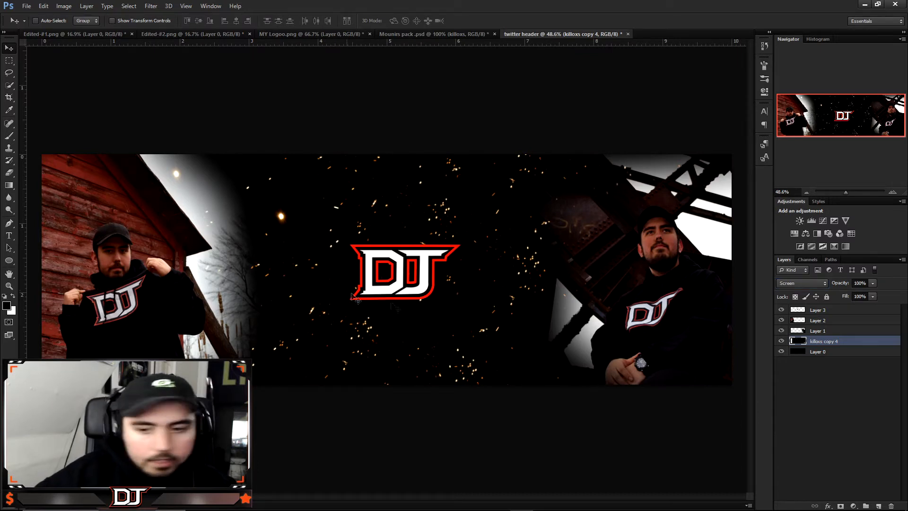
Erase the sparks just below the DJ logo on the merged sparks layer with a soft Eraser of size 202
key(e)
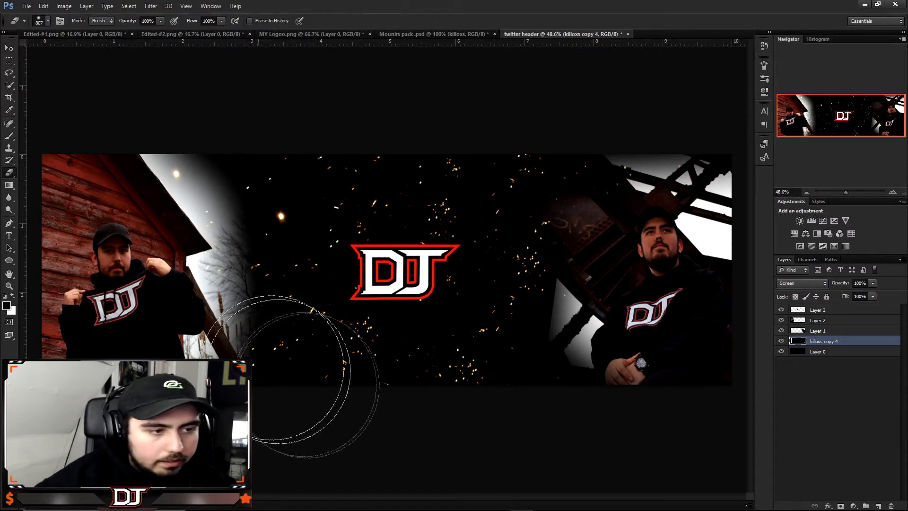
mouse_move(394, 338)
mouse_down()
mouse_move(324, 335)
mouse_move(340, 310)
mouse_move(450, 316)
mouse_move(405, 318)
mouse_move(390, 280)
mouse_move(405, 263)
mouse_move(410, 272)
mouse_move(384, 229)
mouse_up()
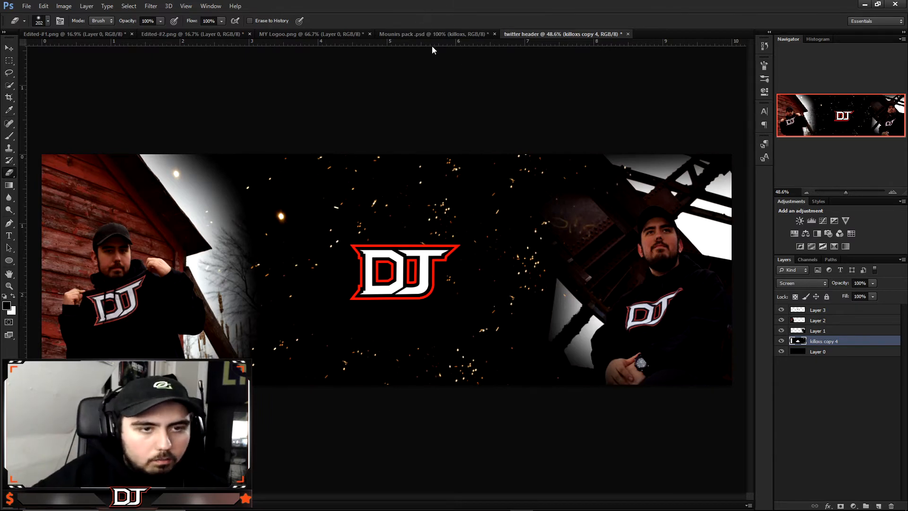
Return to Mounirs pack .psd, then hide and collapse the Sparks group
click(424, 34)
click(781, 398)
click(799, 398)
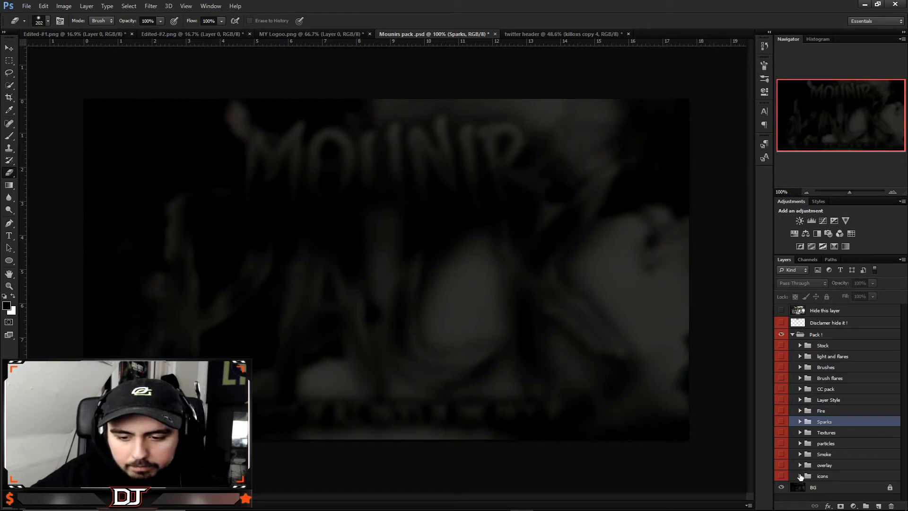
Show the icons group in Mounirs pack .psd and select its Youtube and Instagram layers together
click(800, 475)
scroll(796, 465, down, 2)
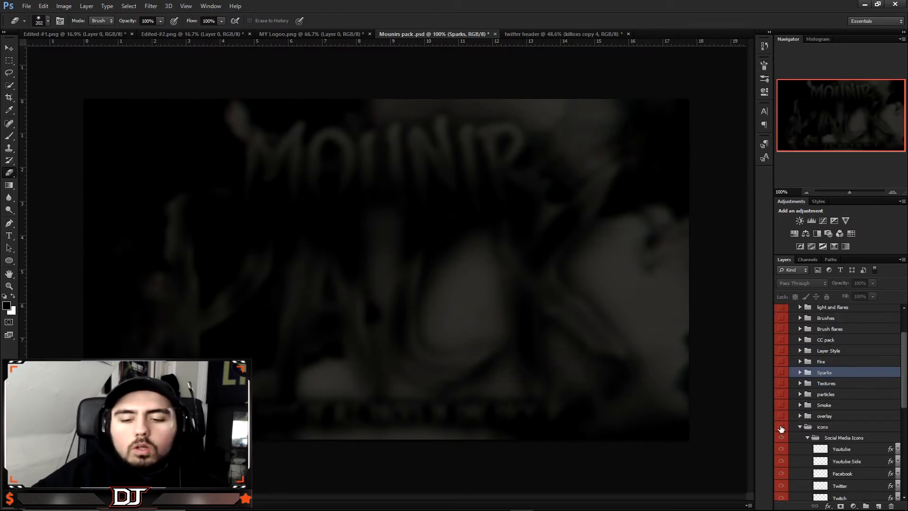
click(780, 427)
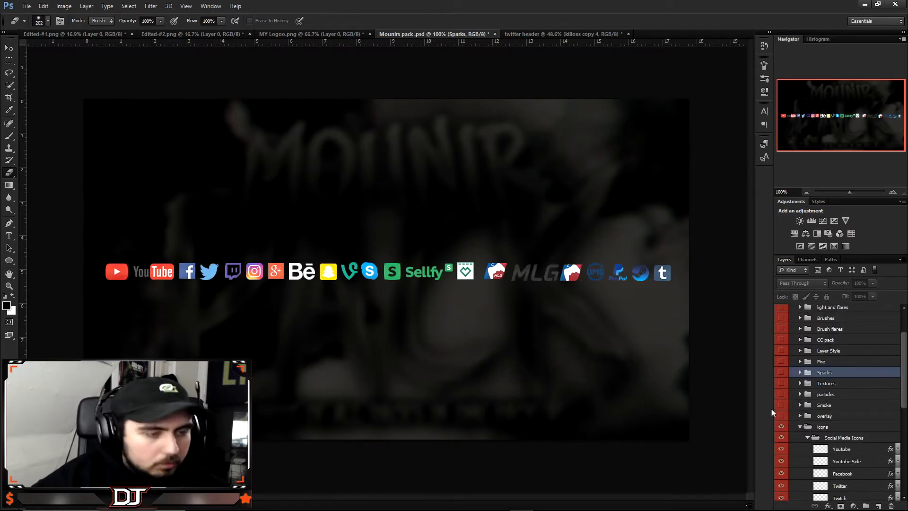
click(855, 451)
scroll(840, 407, down, 2)
scroll(838, 401, down, 1)
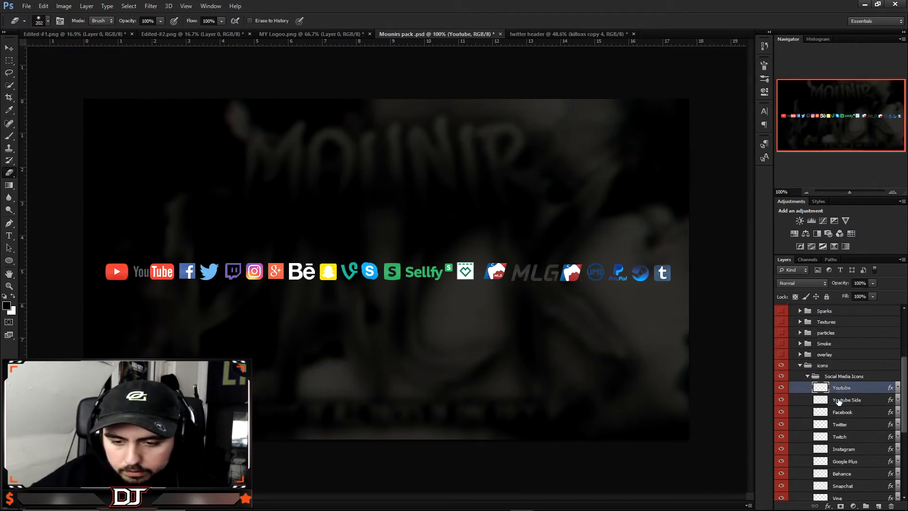
ctrl+click(861, 448)
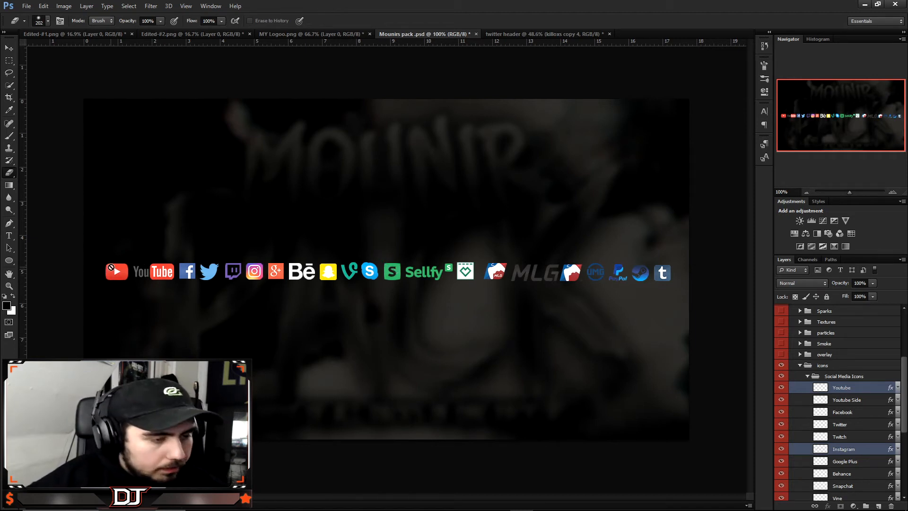
Move the Youtube and Instagram icons into the twitter header document and scale them to about 261% just below the DJ logo
key(v)
mouse_move(96, 259)
mouse_down()
mouse_move(127, 263)
mouse_move(79, 174)
mouse_move(240, 238)
mouse_move(99, 73)
mouse_move(444, 47)
mouse_up()
drag(517, 35, 358, 319)
key(ctrl+t)
drag(433, 324, 500, 323)
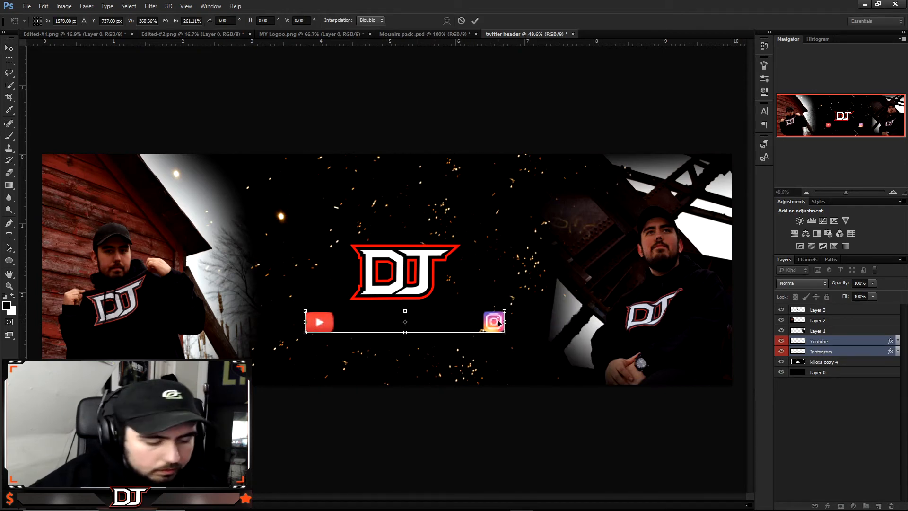
key(Return)
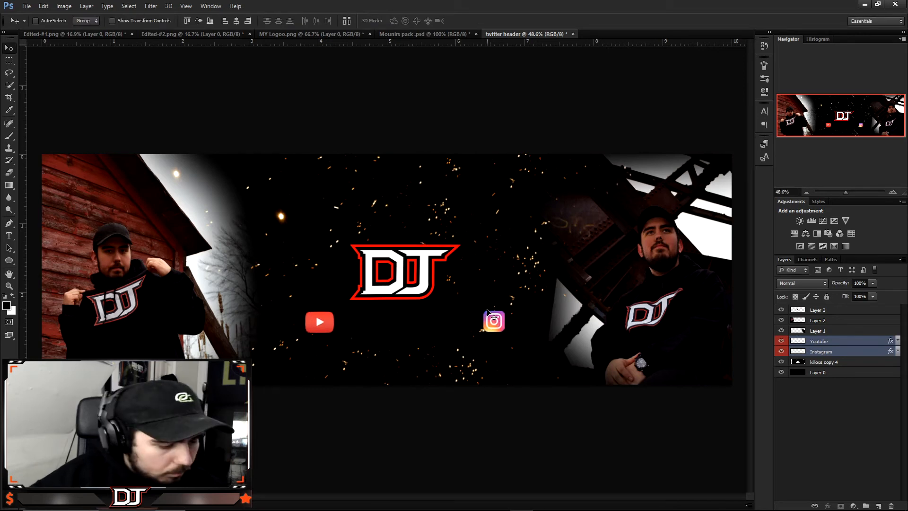
Shrink both social icons beneath the DJ logo and move their layers to the top of the layer stack
key(ctrl+t)
drag(305, 311, 333, 325)
key(Return)
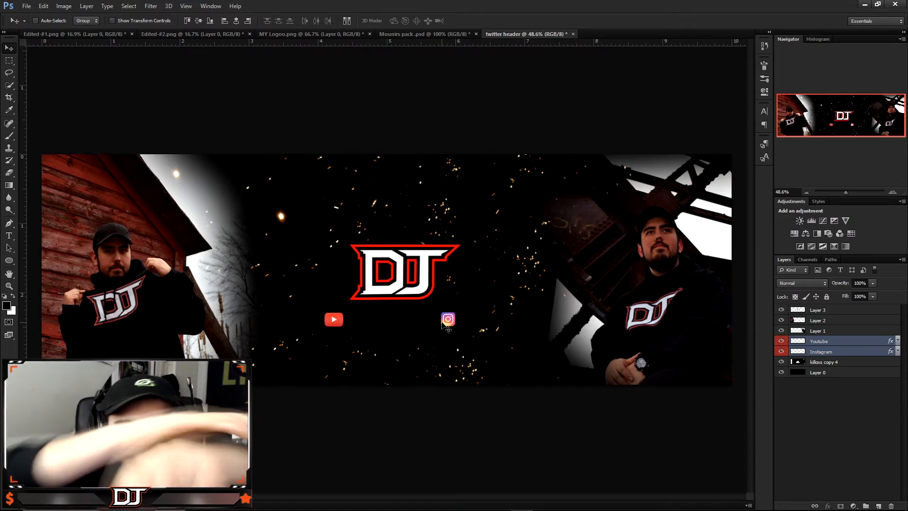
drag(836, 354, 832, 307)
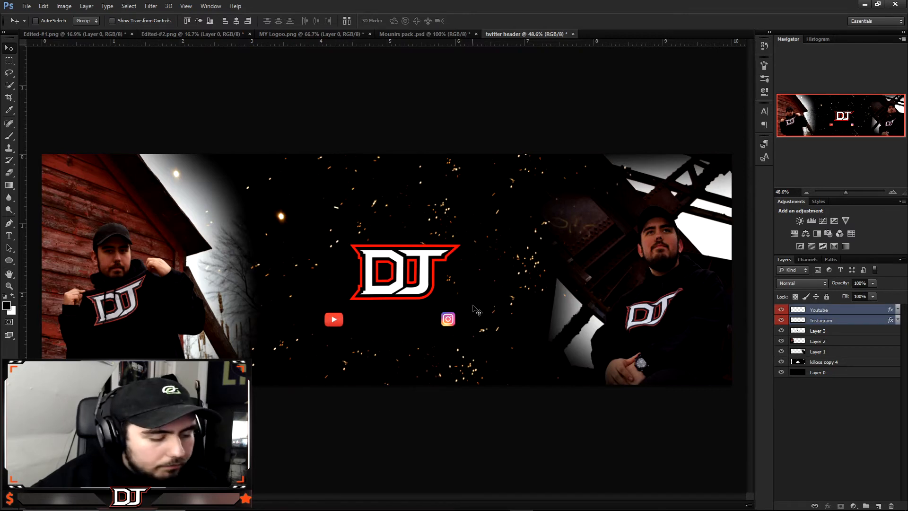
Add the white text "DJ Th3HoTSaUcE" in 30 pt Impact below the DJ logo
key(t)
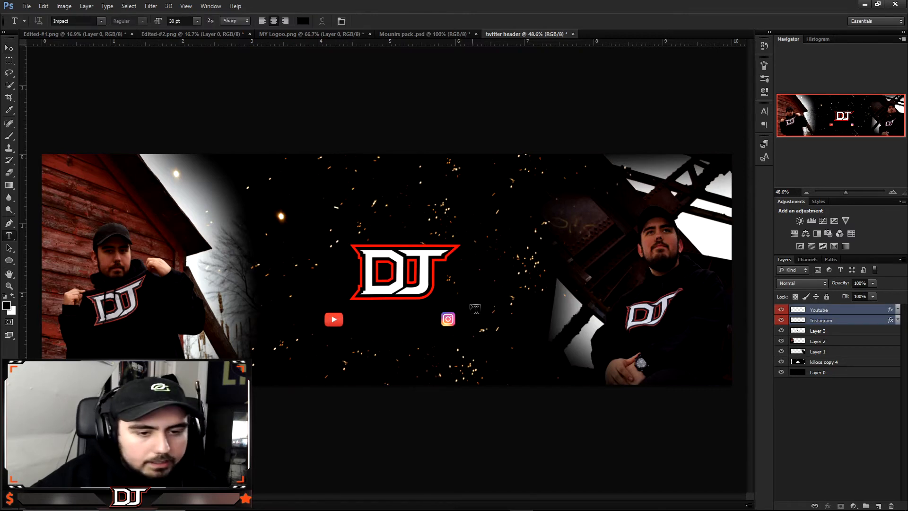
click(376, 308)
text(DJ)
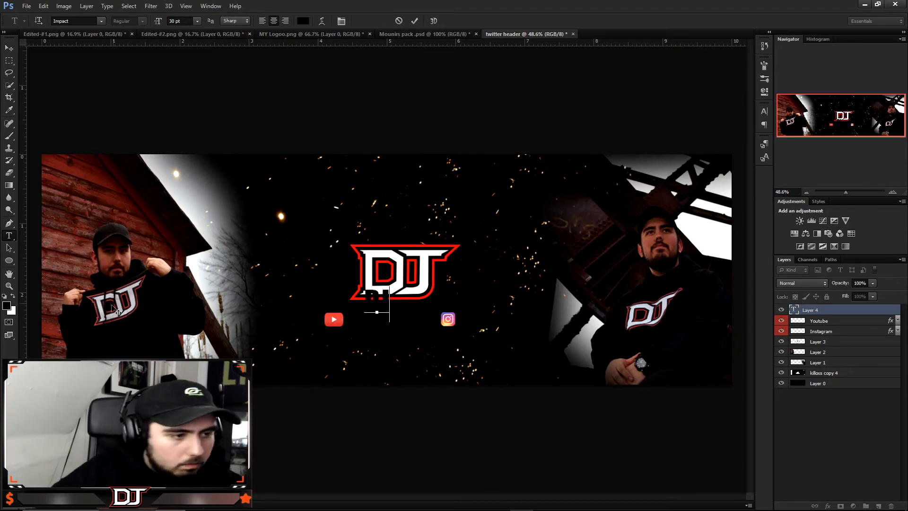
text( Th3HoTSaUcE)
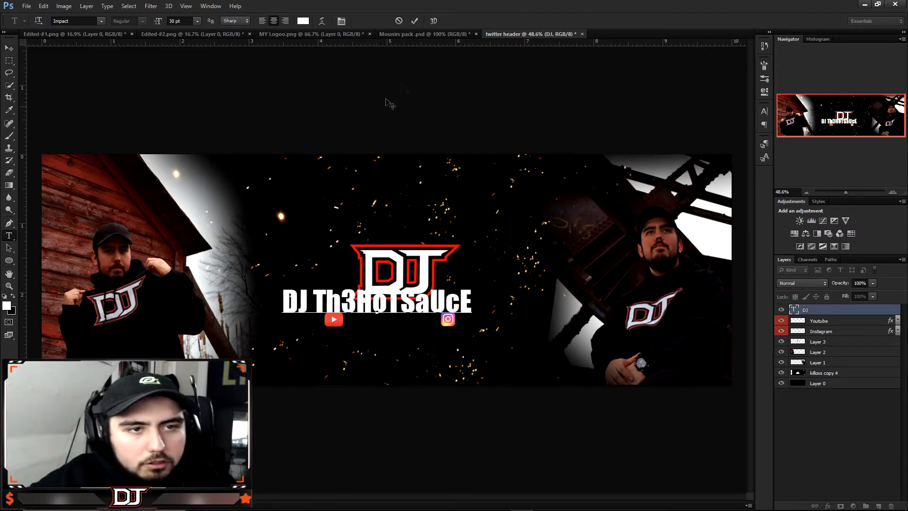
click(414, 20)
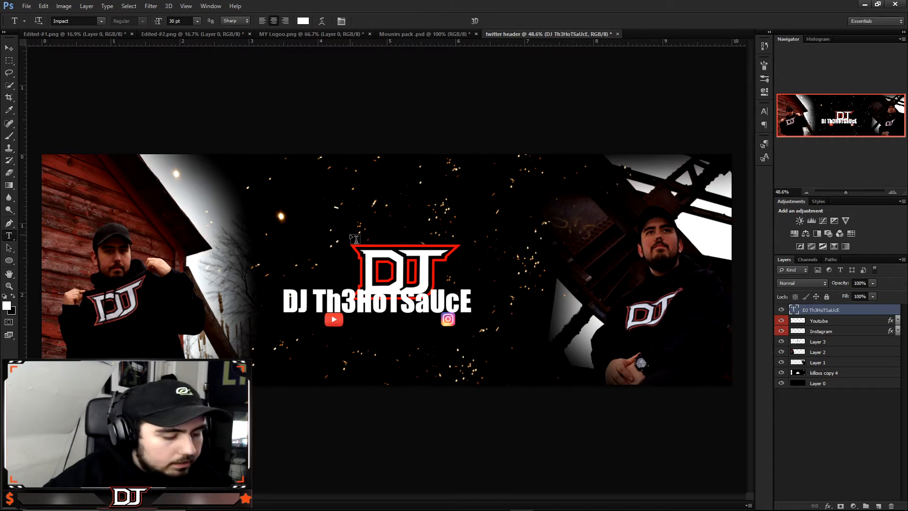
Scale the DJ Th3HoTSaUcE text down to about 37% and place it between the YouTube and Instagram icons
key(v)
drag(364, 307, 405, 325)
key(ctrl+t)
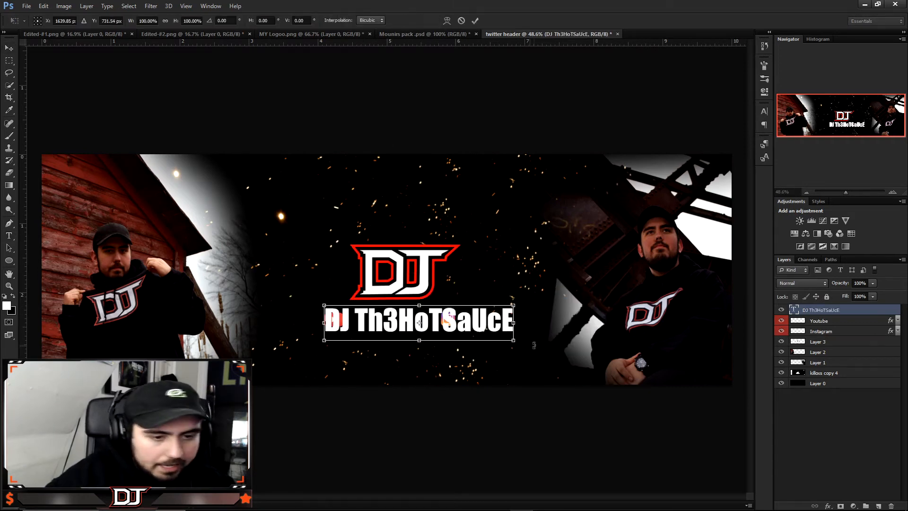
drag(515, 340, 406, 321)
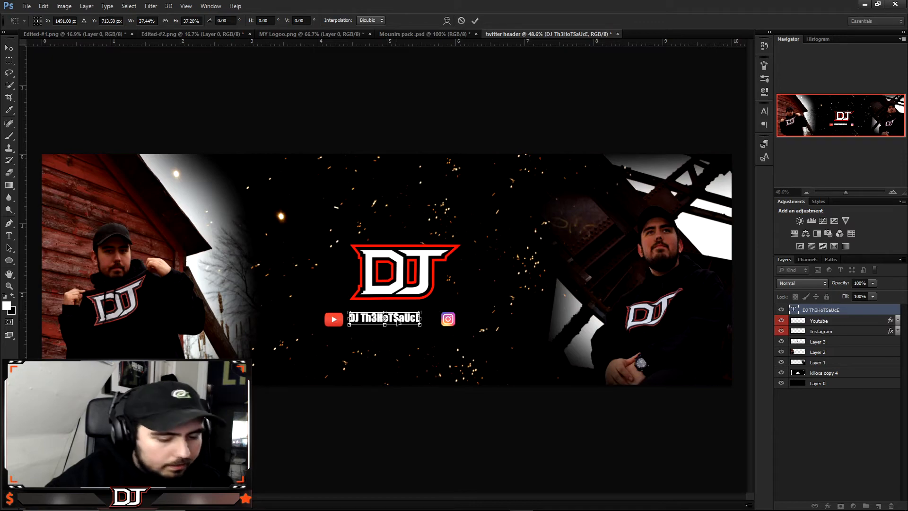
key(Return)
scroll(399, 321, up, 5)
drag(372, 315, 373, 318)
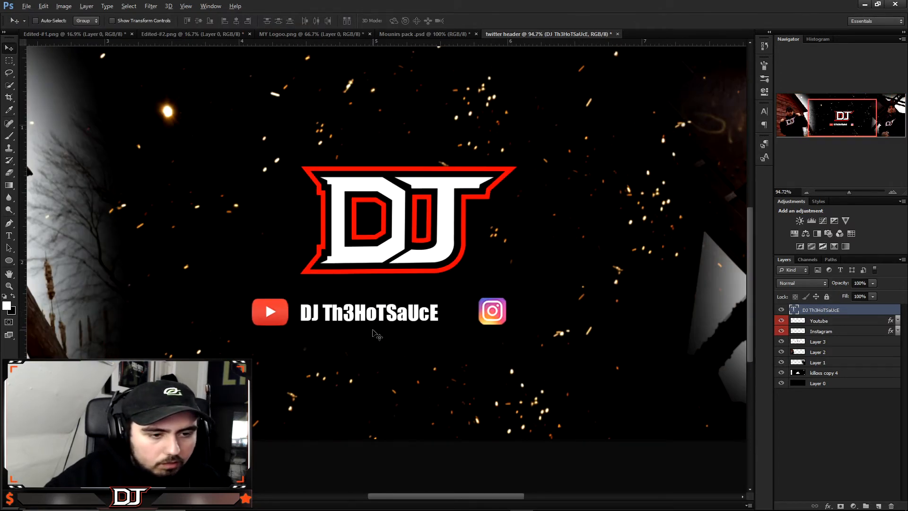
Enlarge the DJ Th3HoTSaUcE text slightly to fill more of the gap before the Instagram icon
scroll(377, 335, down, 2)
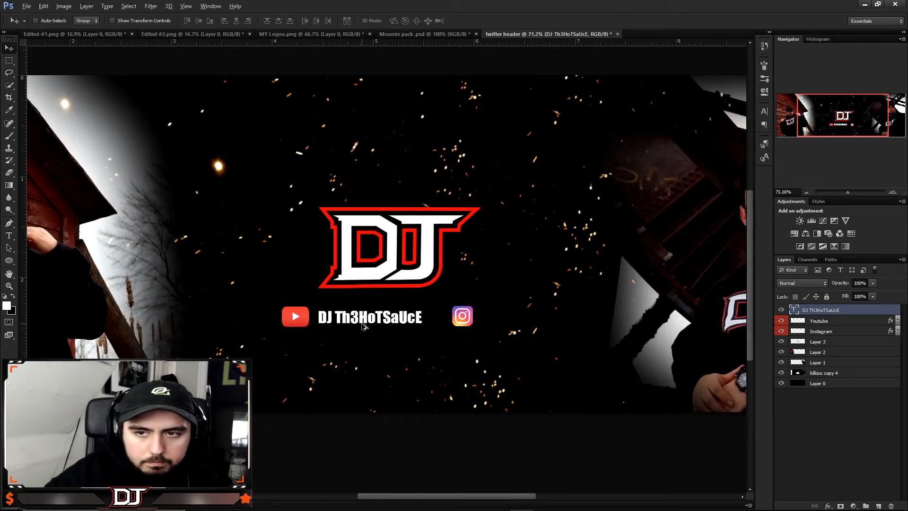
scroll(364, 326, down, 1)
scroll(362, 325, up, 1)
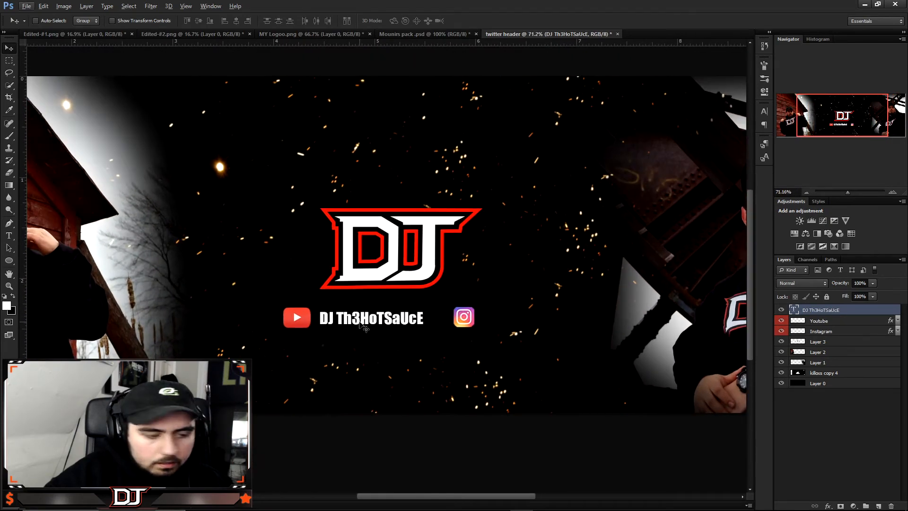
key(ctrl+t)
mouse_move(422, 327)
mouse_down()
mouse_move(451, 333)
mouse_move(430, 333)
mouse_up()
key(Return)
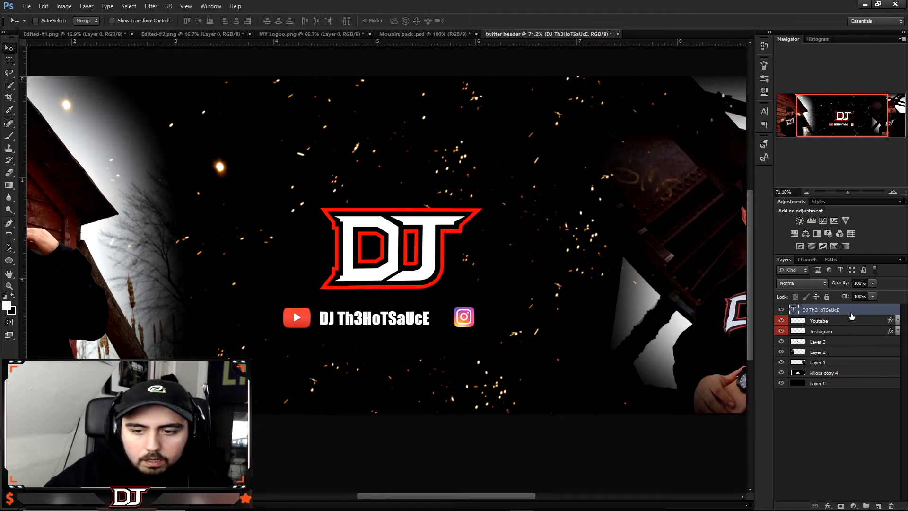
double_click(849, 312)
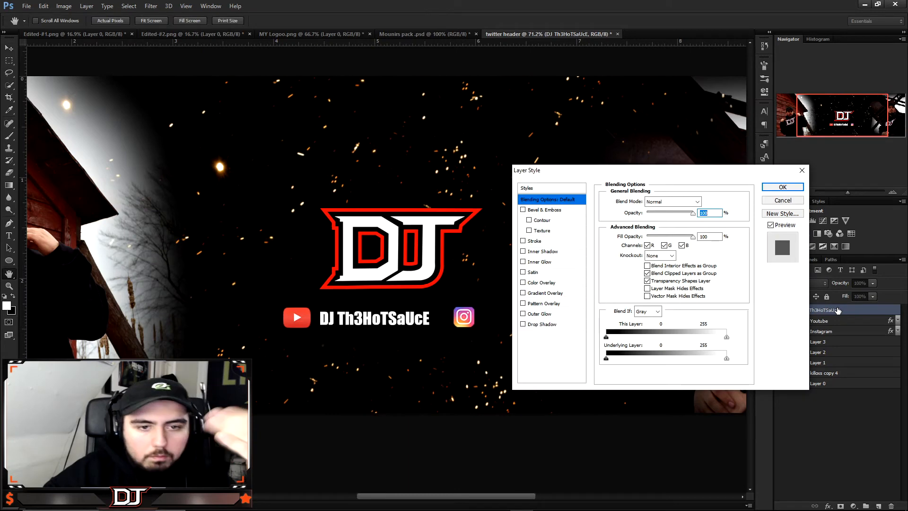
click(534, 188)
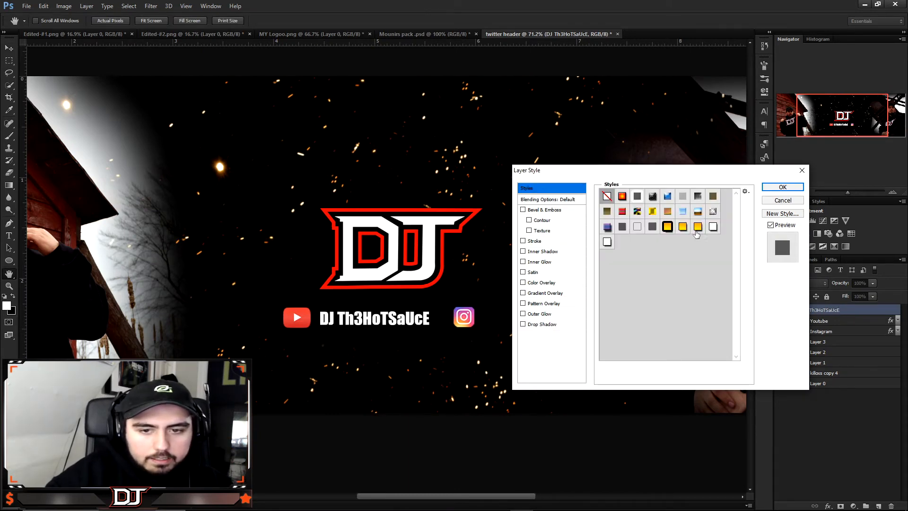
click(713, 226)
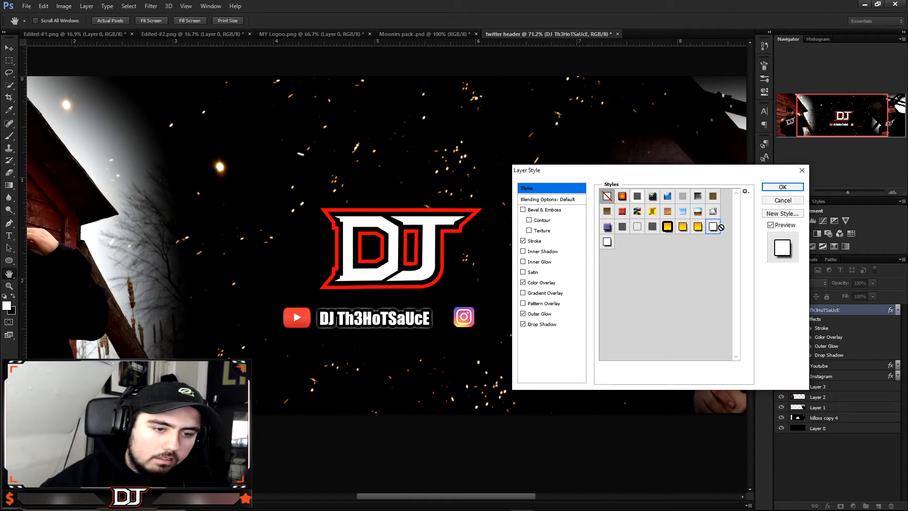
click(791, 200)
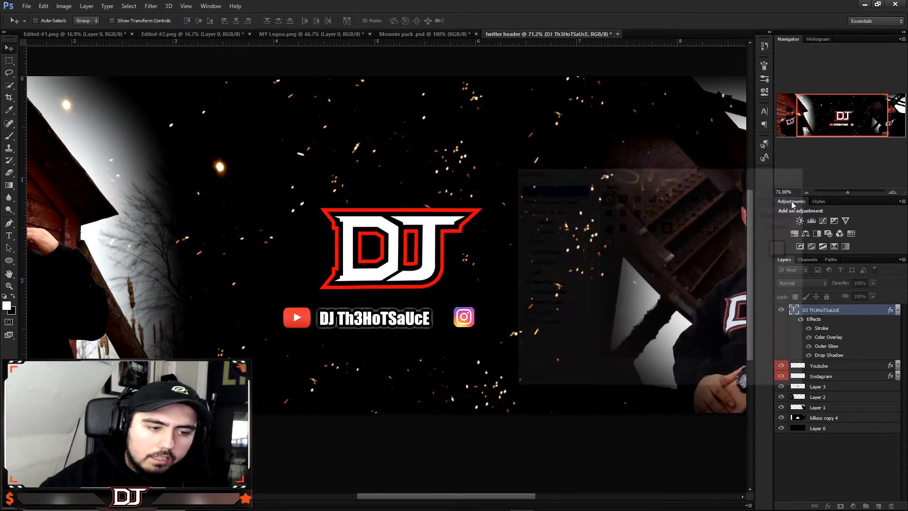
click(781, 310)
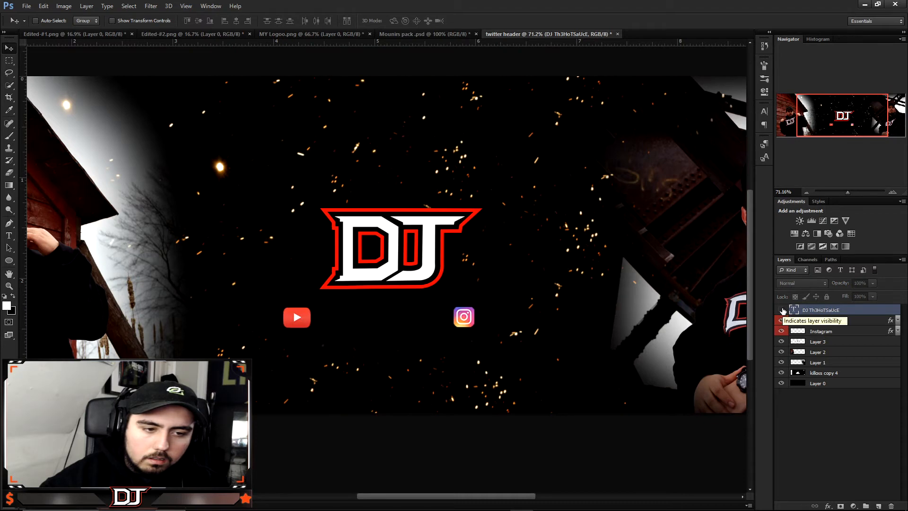
click(782, 309)
click(781, 310)
click(782, 310)
click(782, 310)
click(782, 309)
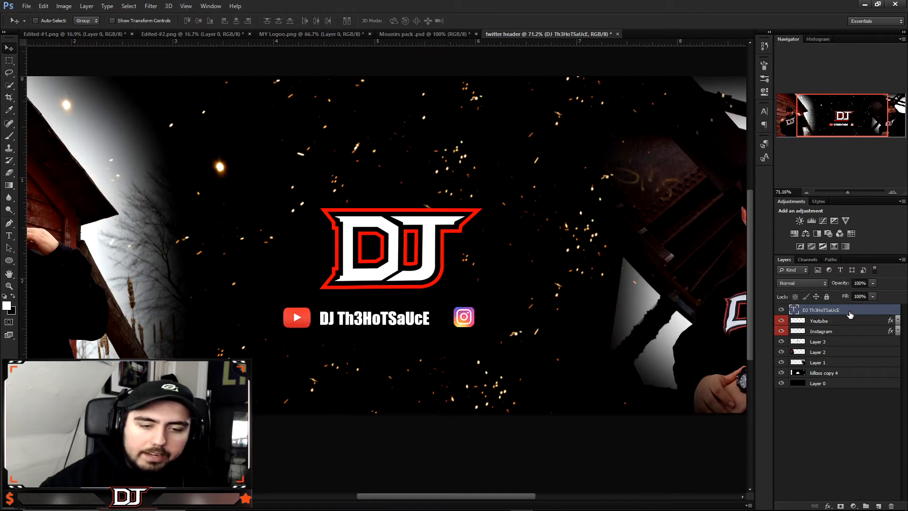
Give the DJ Th3HoTSaUcE text the white preset style with black stroke, color overlay, outer glow and drop shadow
double_click(850, 314)
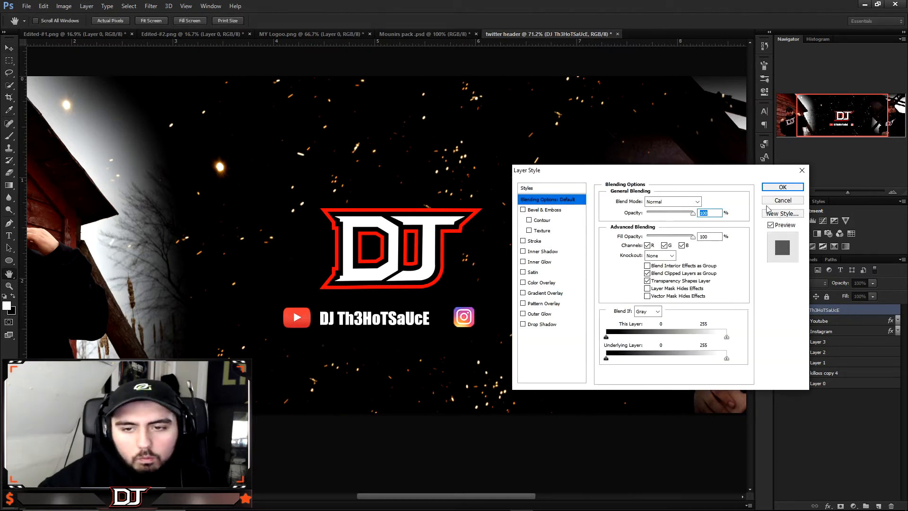
click(536, 189)
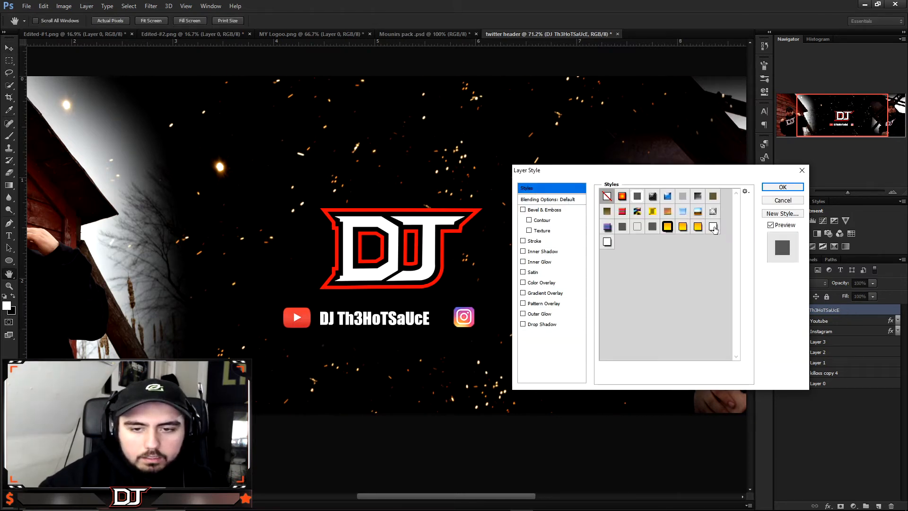
click(713, 227)
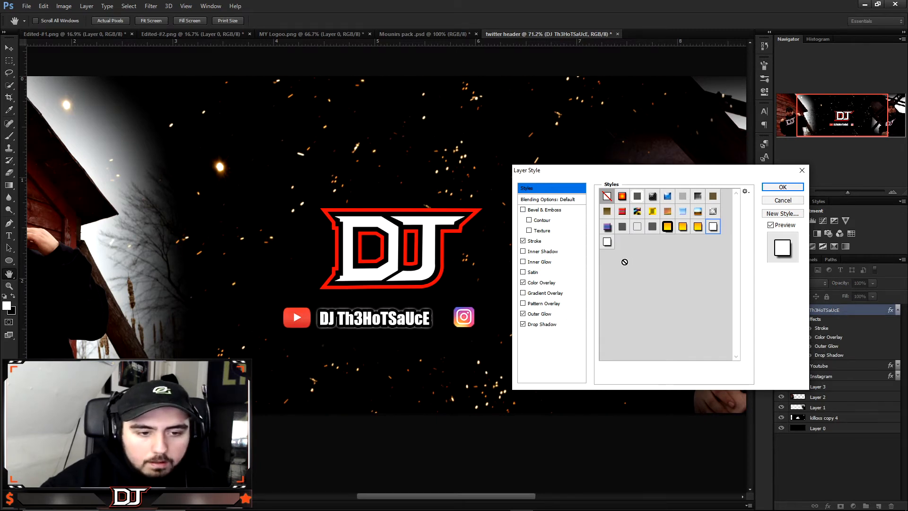
click(535, 241)
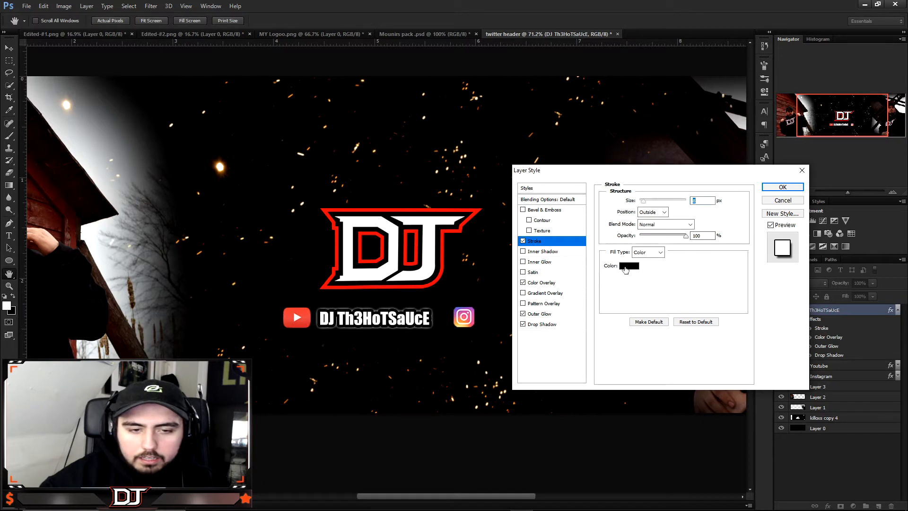
click(626, 266)
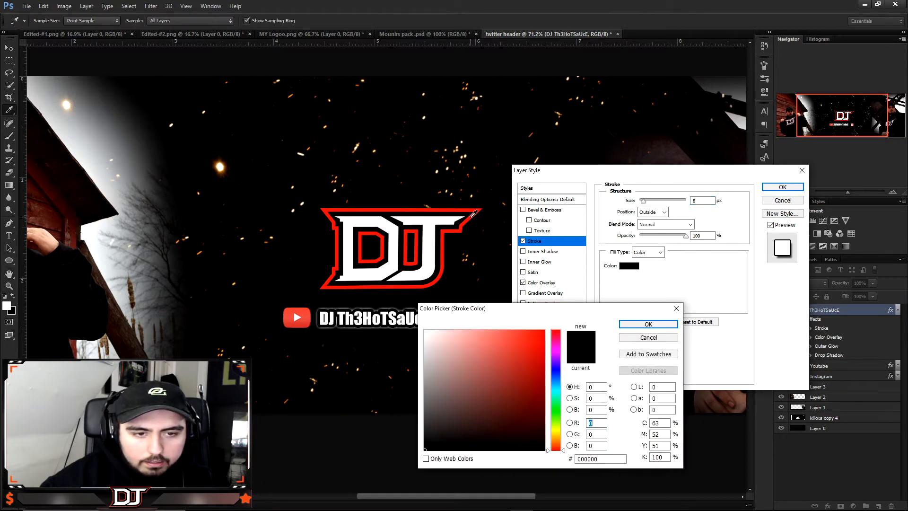
click(473, 213)
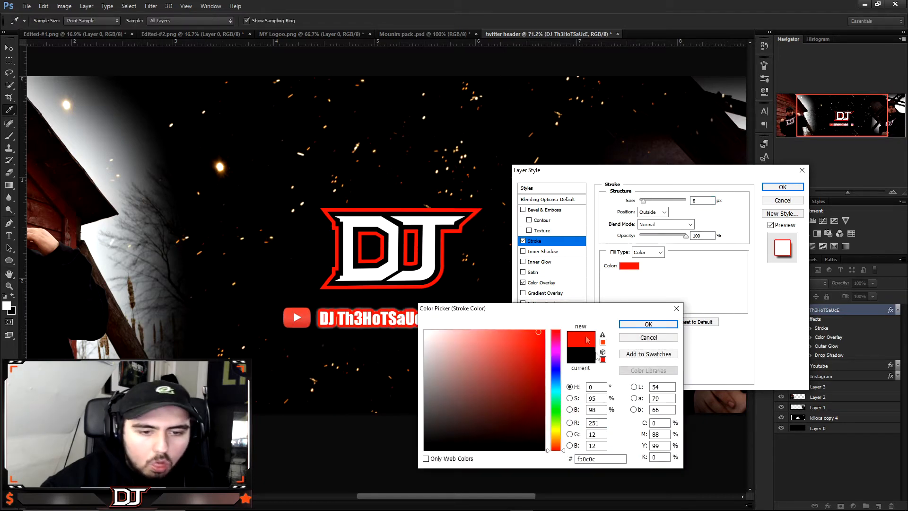
click(639, 339)
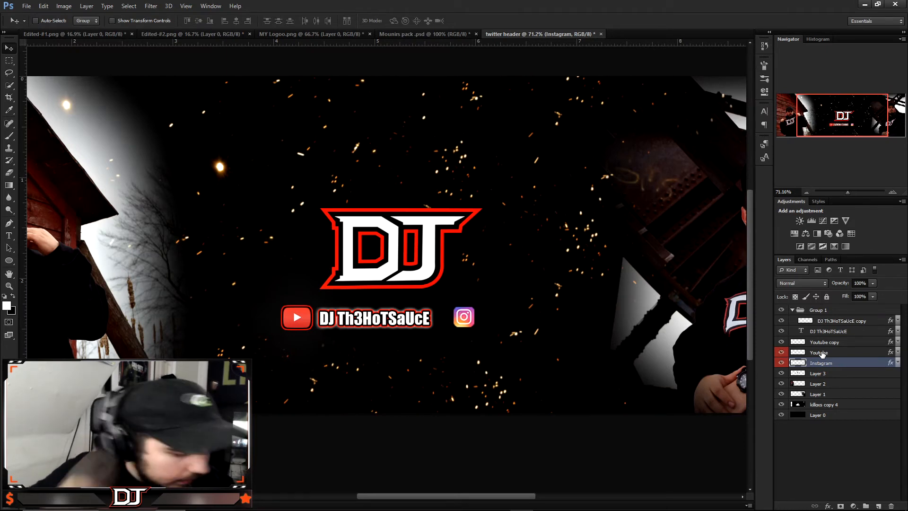
Collapse Group 1, which holds the DJ Th3HoTSaUcE text layers
scroll(562, 258, down, 2)
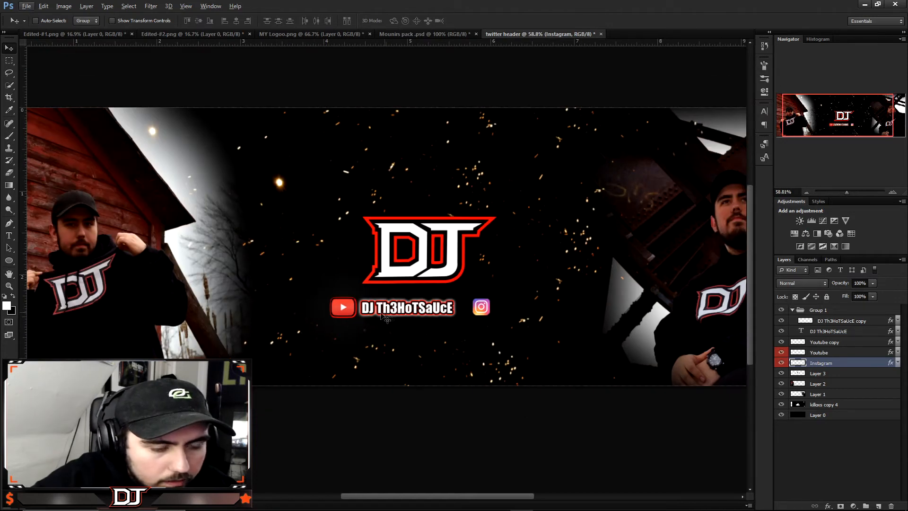
scroll(383, 316, down, 8)
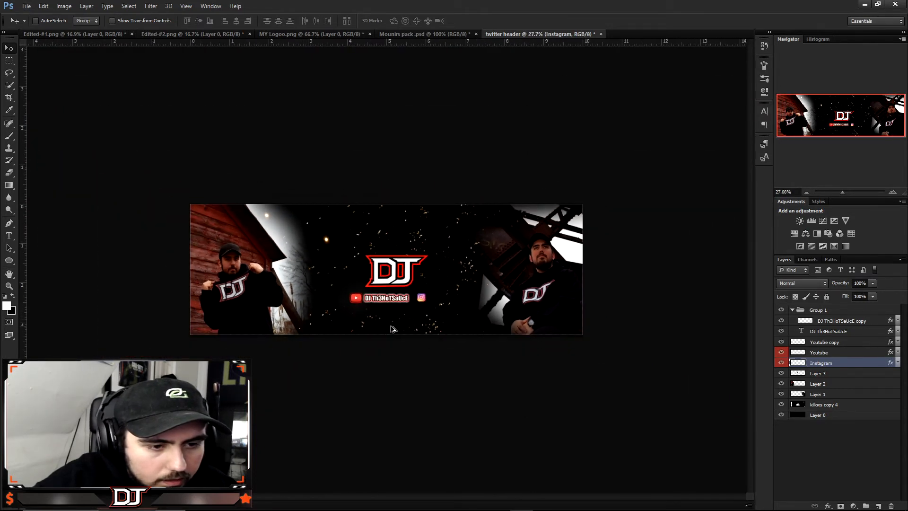
scroll(391, 316, up, 10)
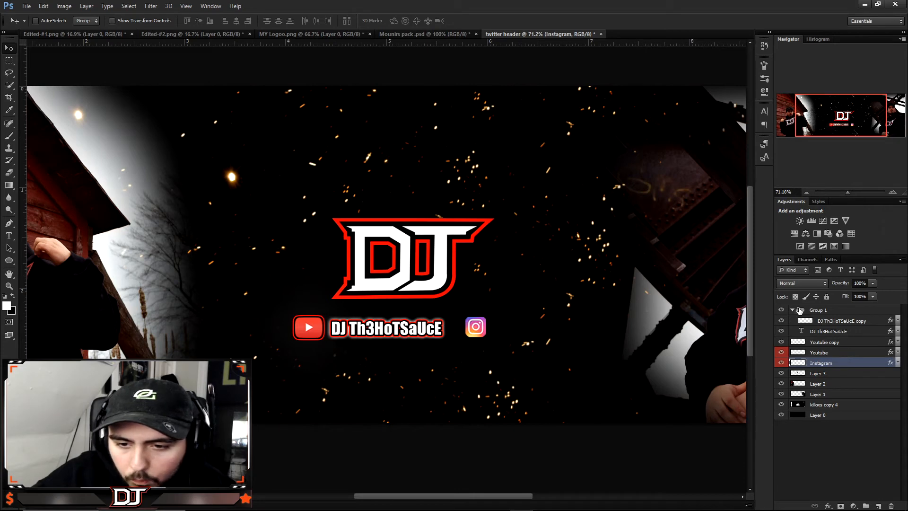
click(792, 310)
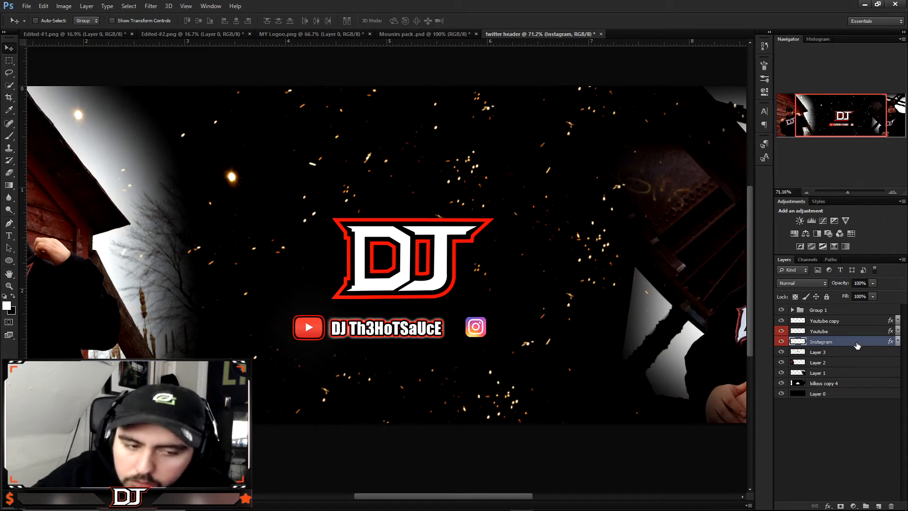
Expand Group 1 and compare the DJ Th3HoTSaUcE text with each of its two layers hidden and shown
click(816, 309)
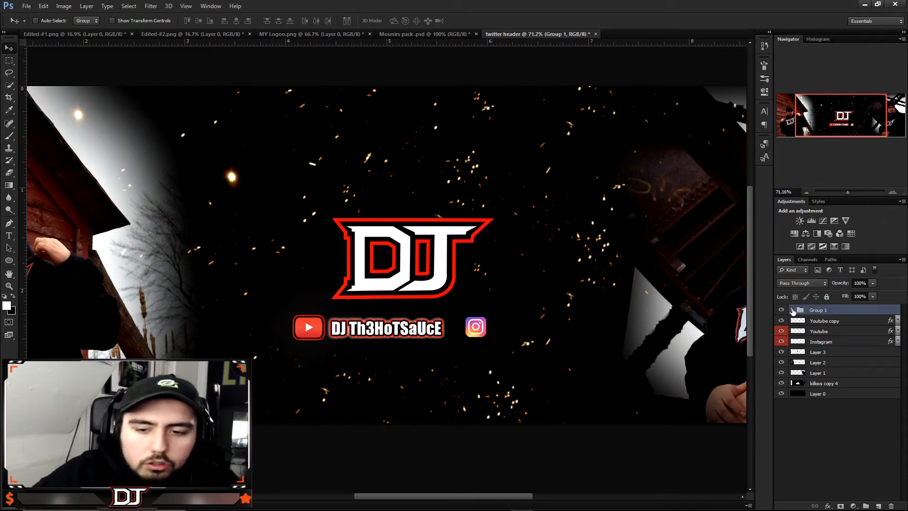
click(792, 309)
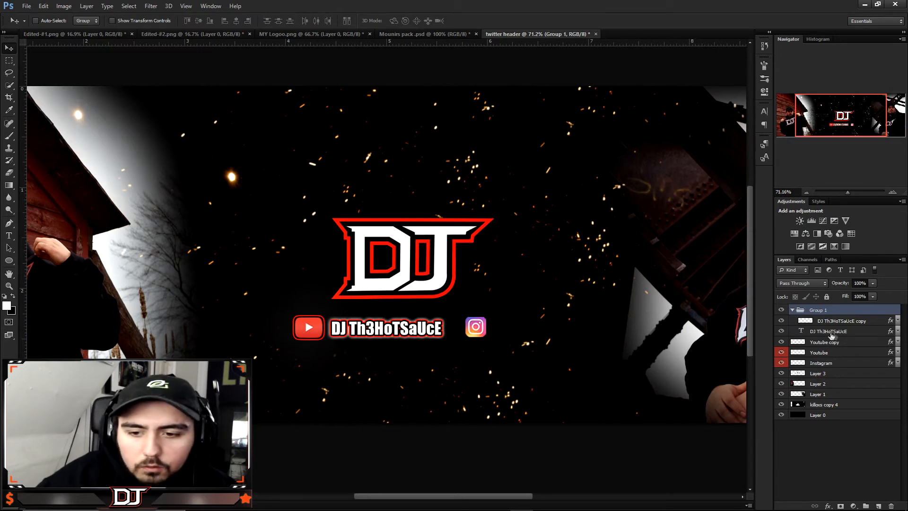
click(847, 333)
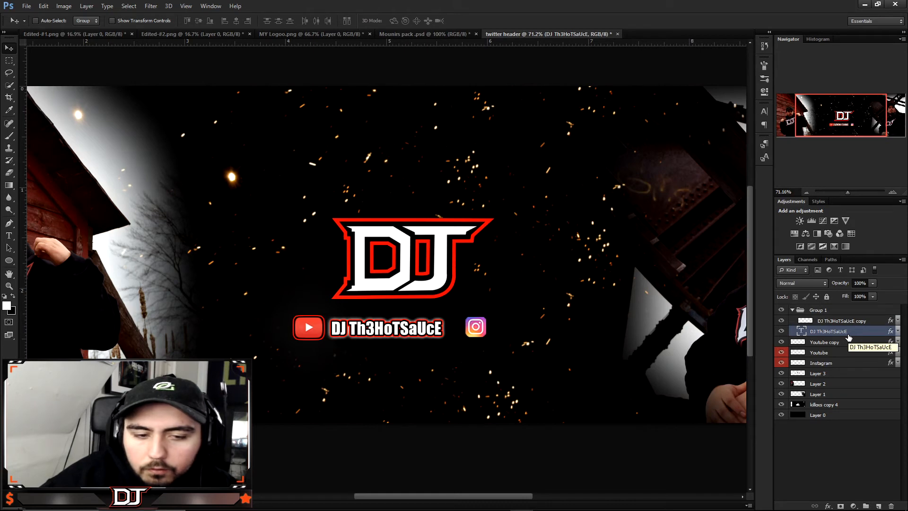
click(780, 332)
click(781, 331)
click(781, 331)
click(781, 331)
click(782, 321)
click(782, 321)
click(782, 321)
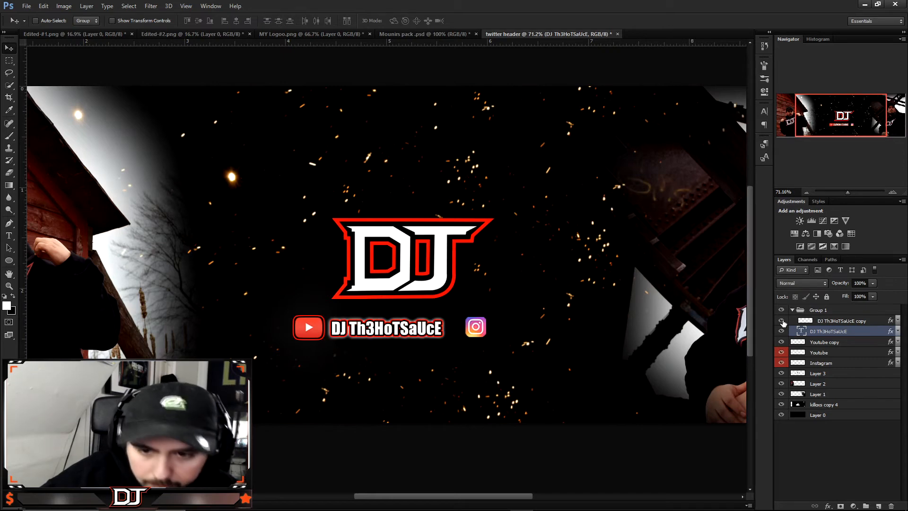
Hide the original DJ Th3HoTSaUcE text layer and keep the fill of its copy in Group 1 at 0%
click(873, 322)
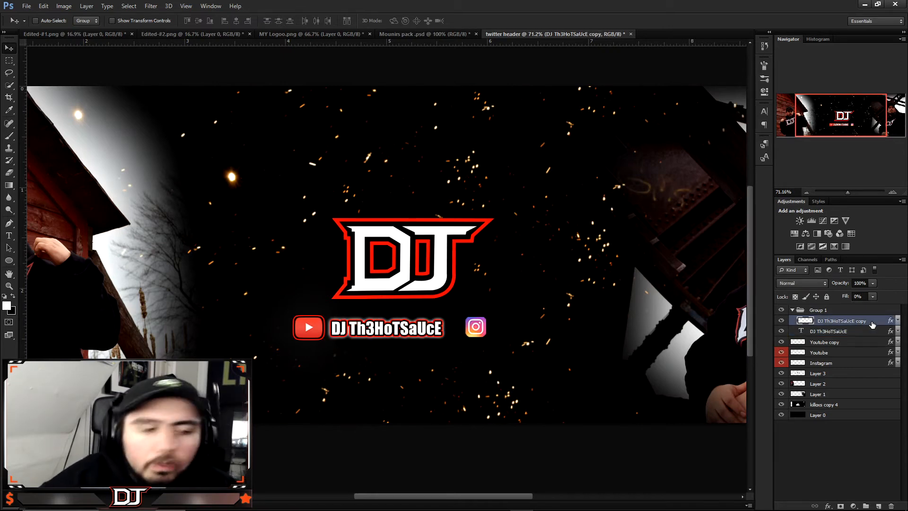
right_click(872, 323)
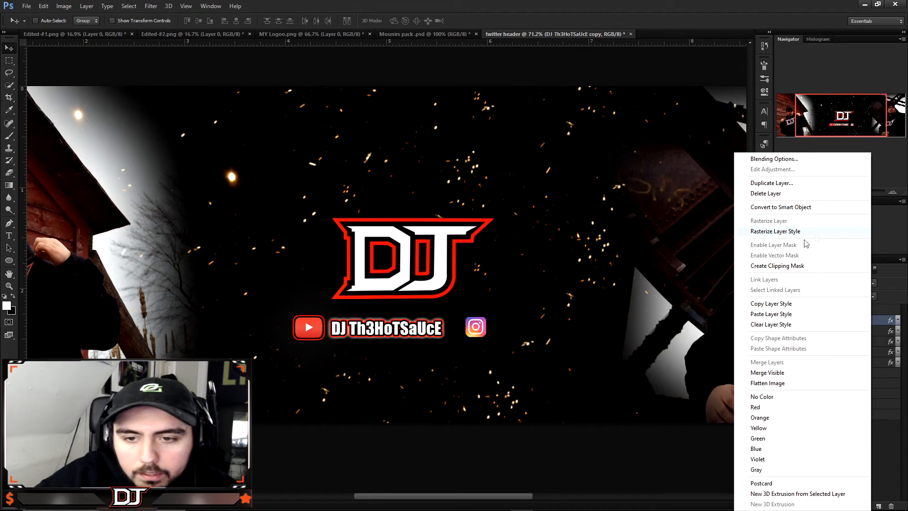
click(890, 285)
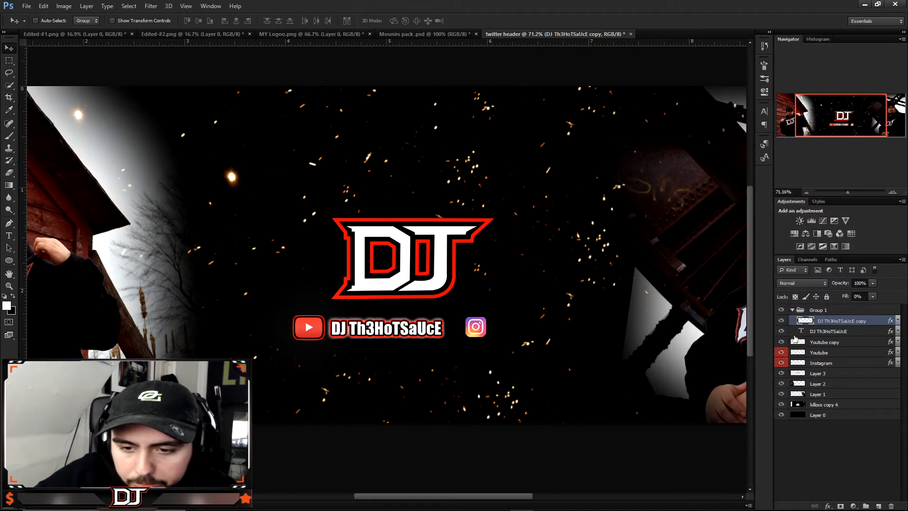
click(781, 331)
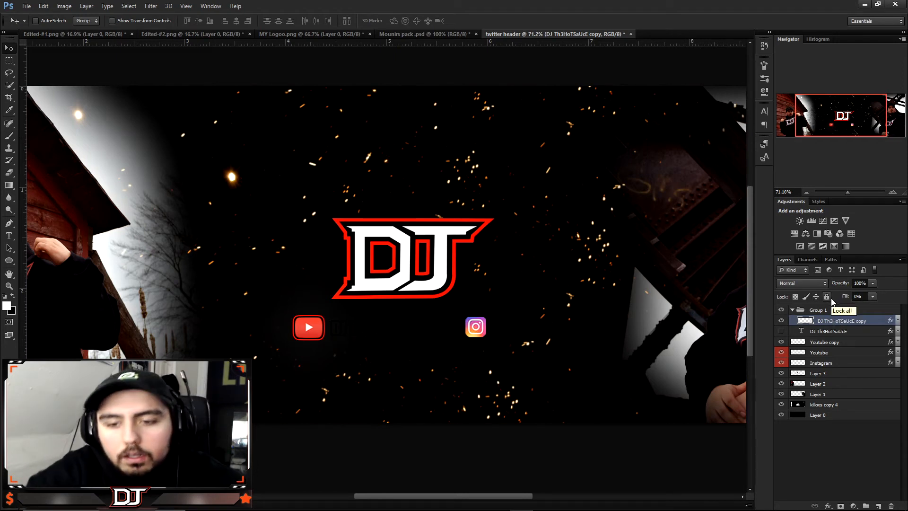
drag(846, 296, 751, 300)
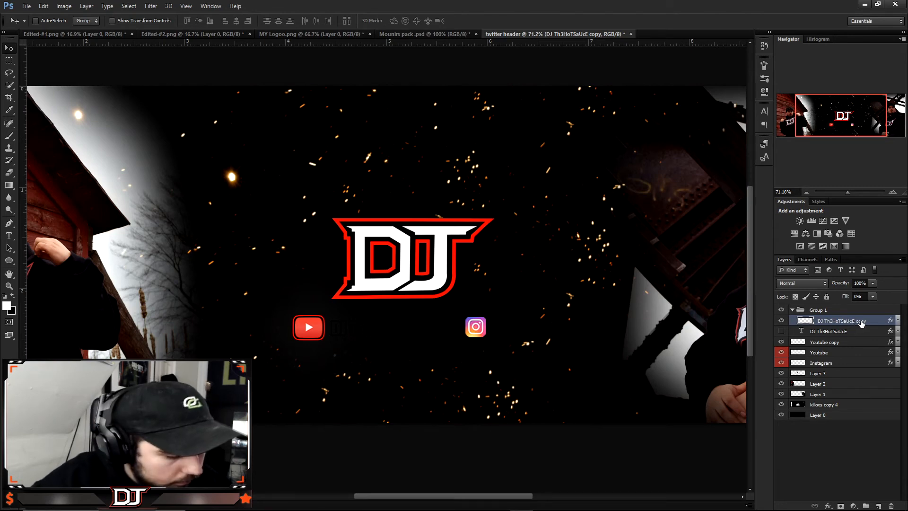
Duplicate the DJ Th3HoTSaUcE copy layer, hide the source copy, and place the duplicate above Group 1 at 100% fill
key(ctrl+j)
click(781, 331)
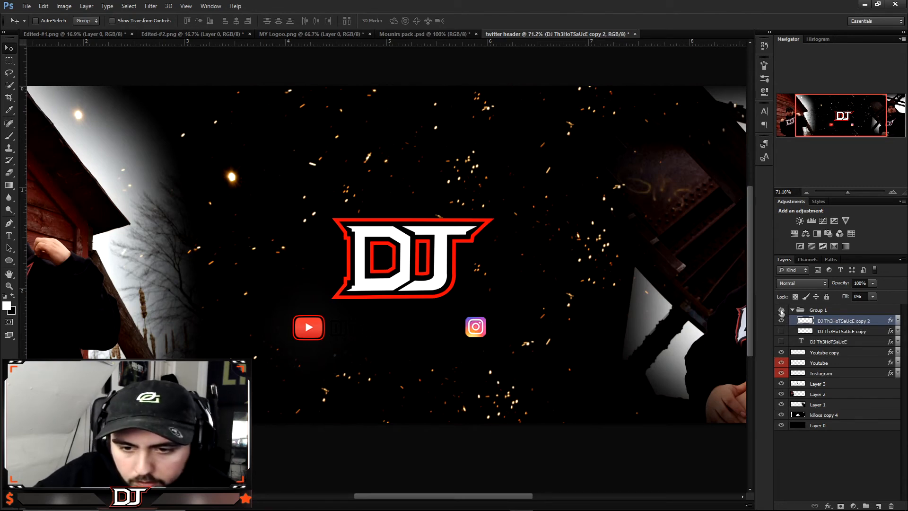
drag(836, 321, 879, 309)
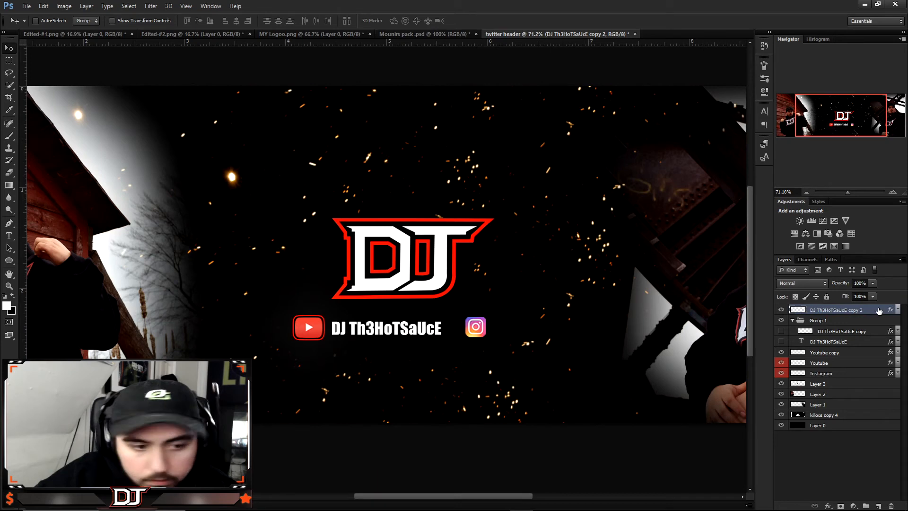
Check the effects of the duplicate text layer above Group 1 and rasterize its layer style
double_click(875, 312)
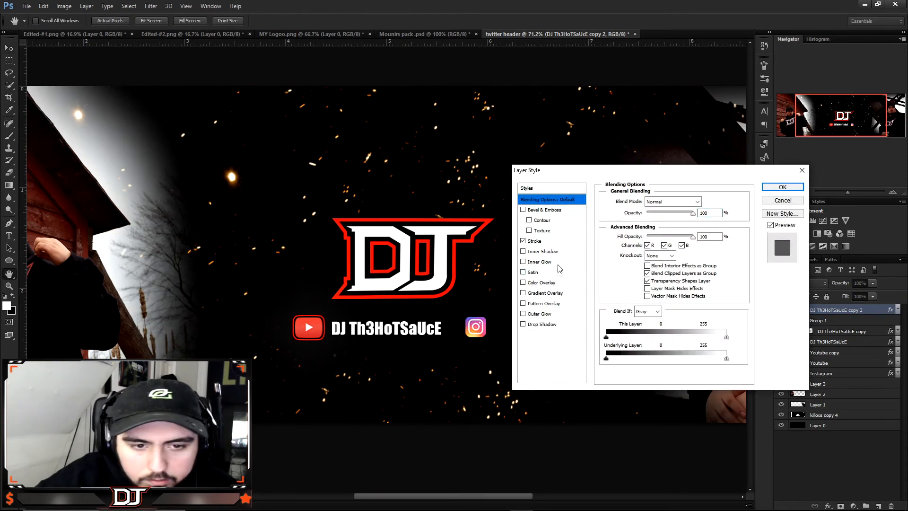
click(782, 187)
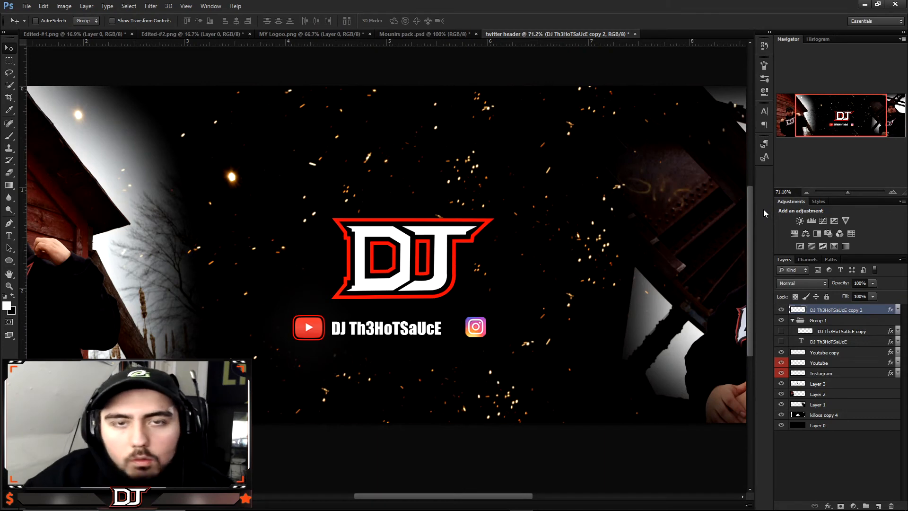
right_click(873, 312)
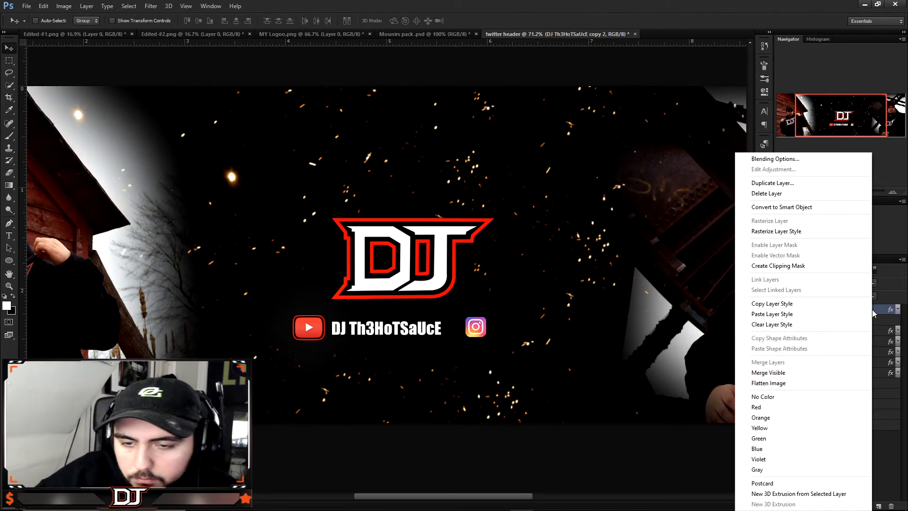
click(802, 232)
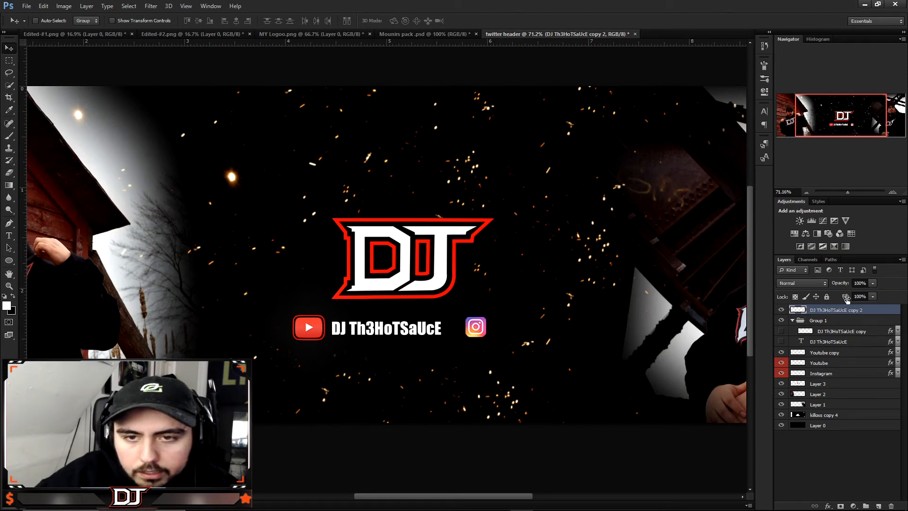
Set the rasterized duplicate's fill to 0% and give it a 4 px black outside stroke
drag(846, 299, 654, 285)
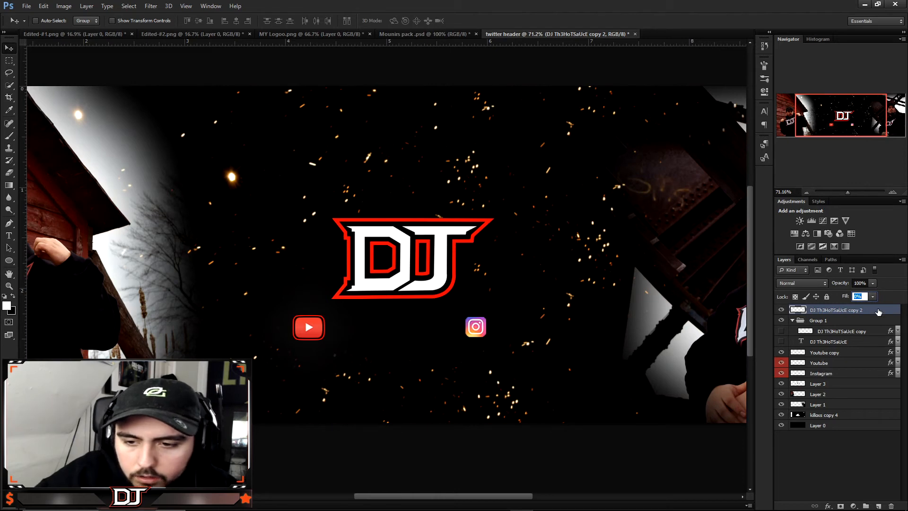
double_click(872, 310)
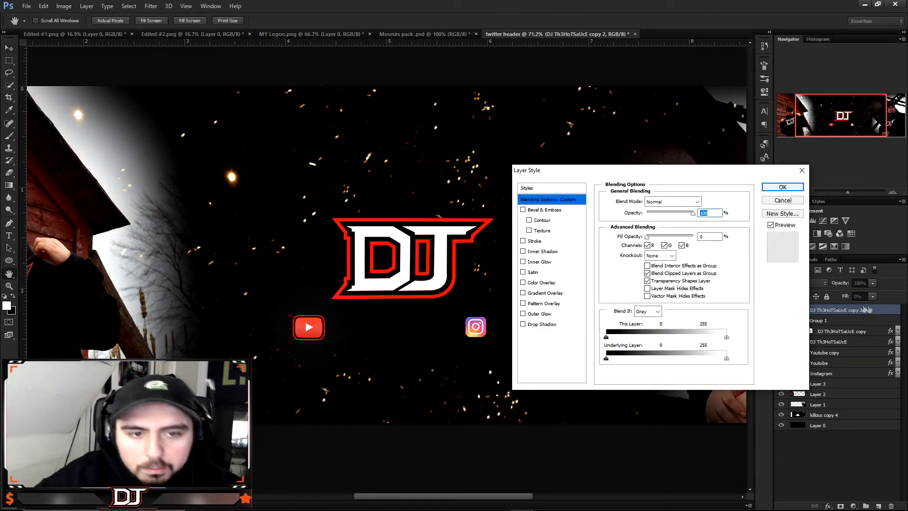
click(534, 241)
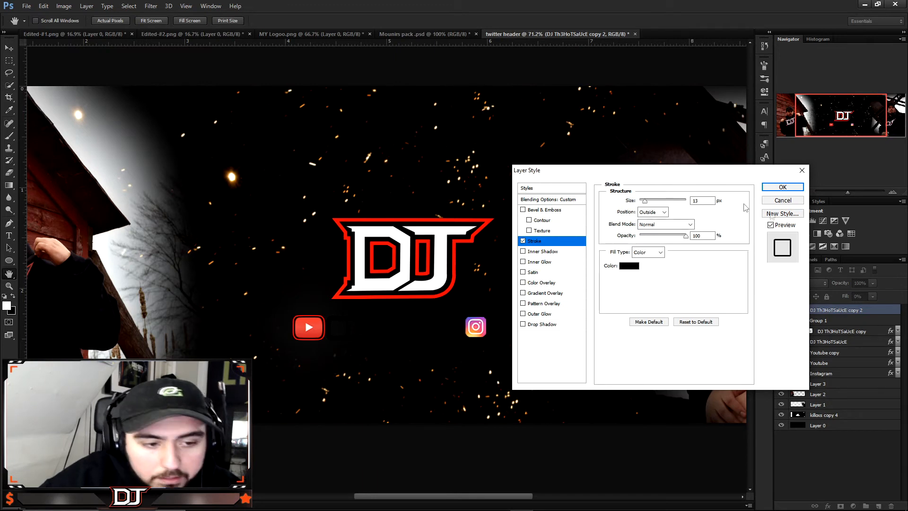
drag(631, 200, 626, 202)
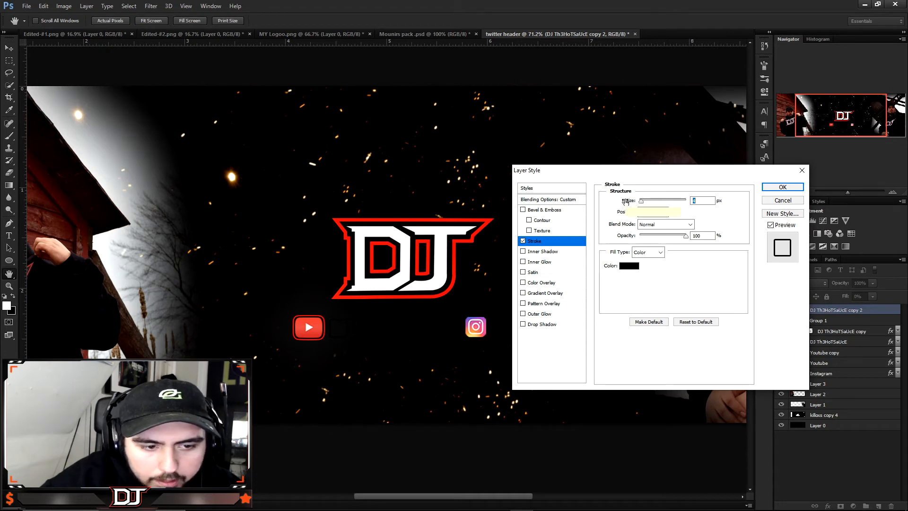
text(4)
click(783, 187)
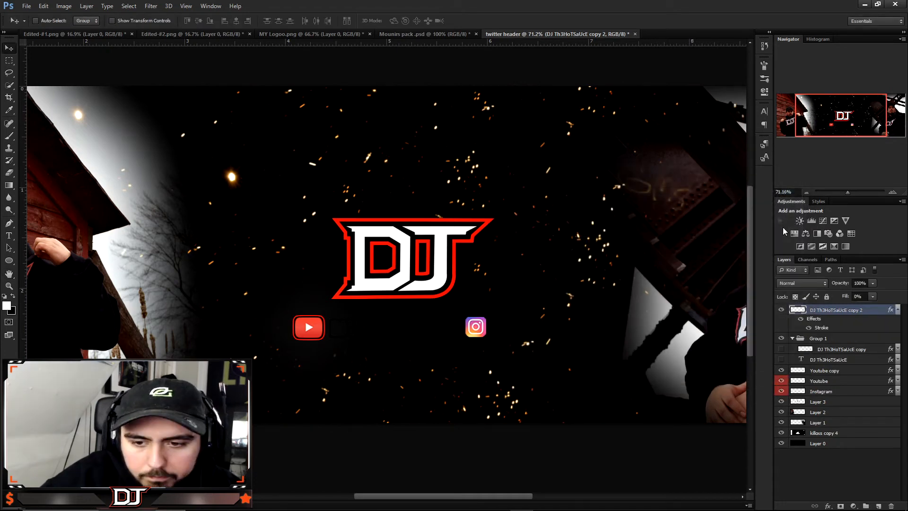
Show the original DJ Th3HoTSaUcE text layer and compare it with and without the duplicate's black stroke
click(781, 361)
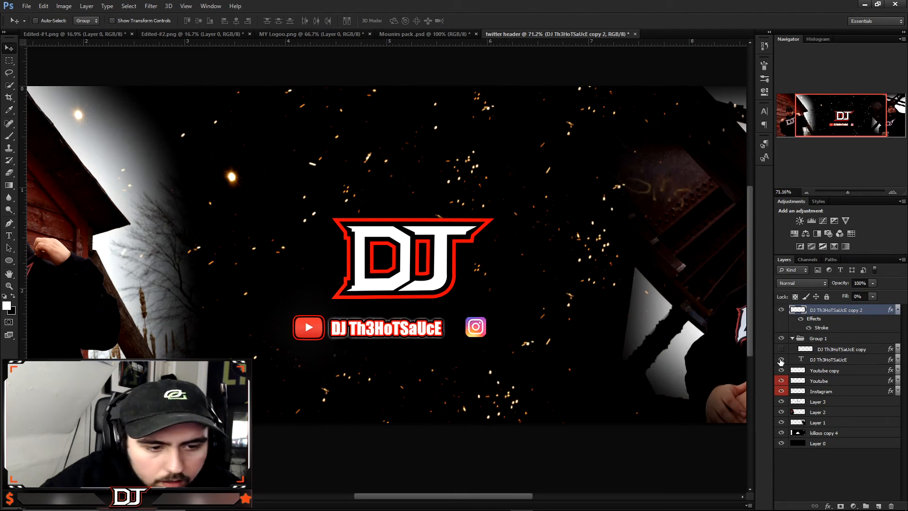
click(781, 311)
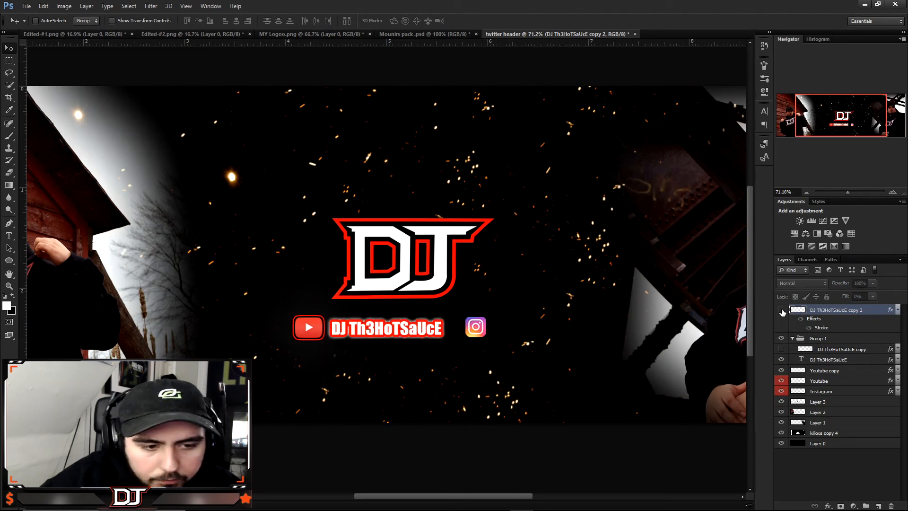
click(781, 310)
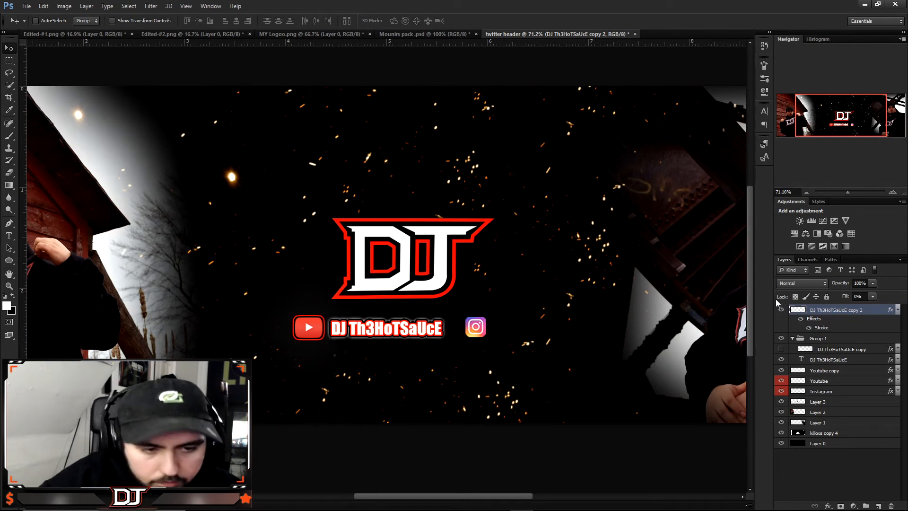
click(781, 310)
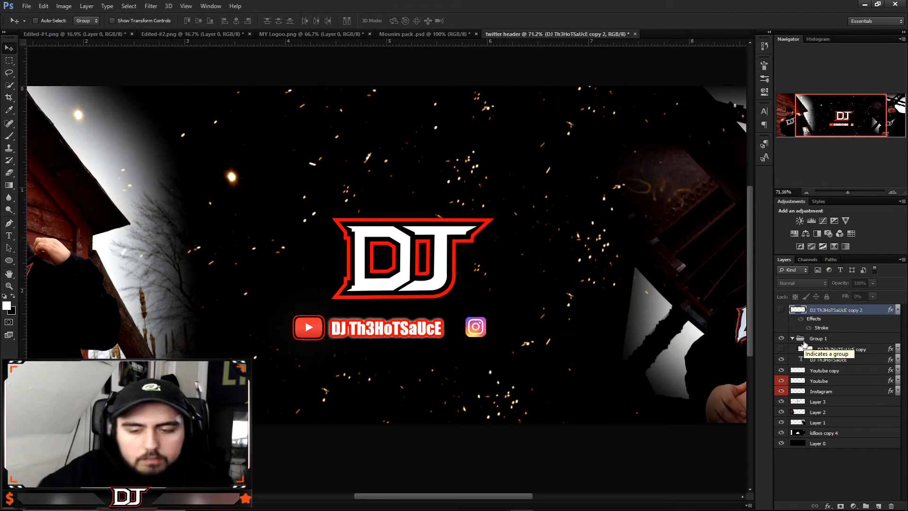
click(782, 310)
click(781, 310)
Delete the duplicate text layer above Group 1 and show the stroked DJ Th3HoTSaUcE copy inside the group again
key(Delete)
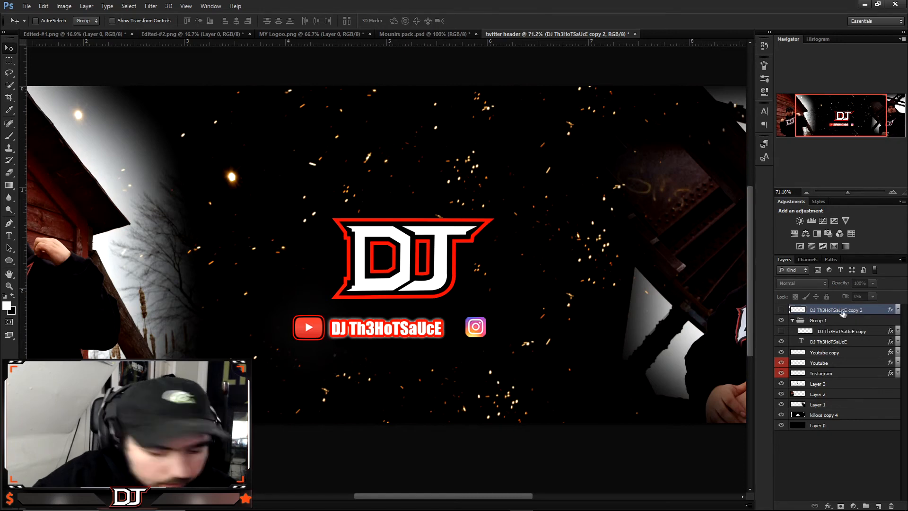
click(781, 321)
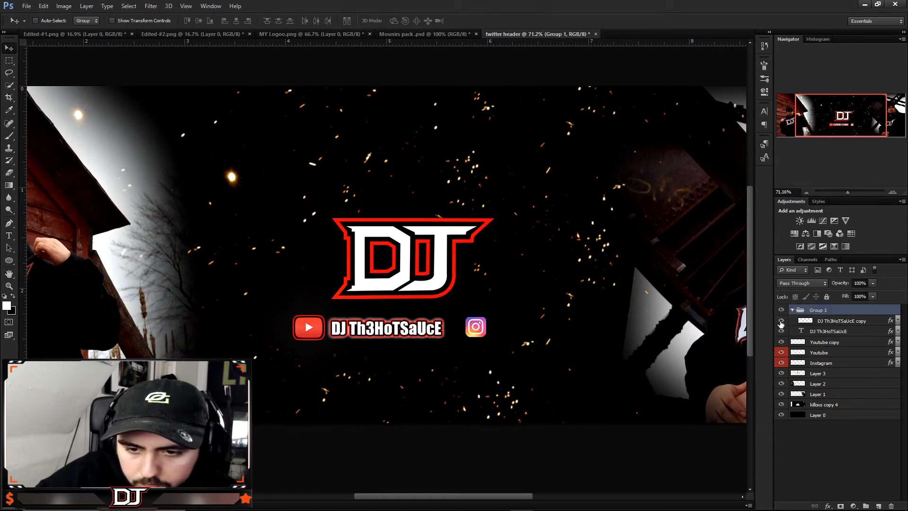
click(792, 310)
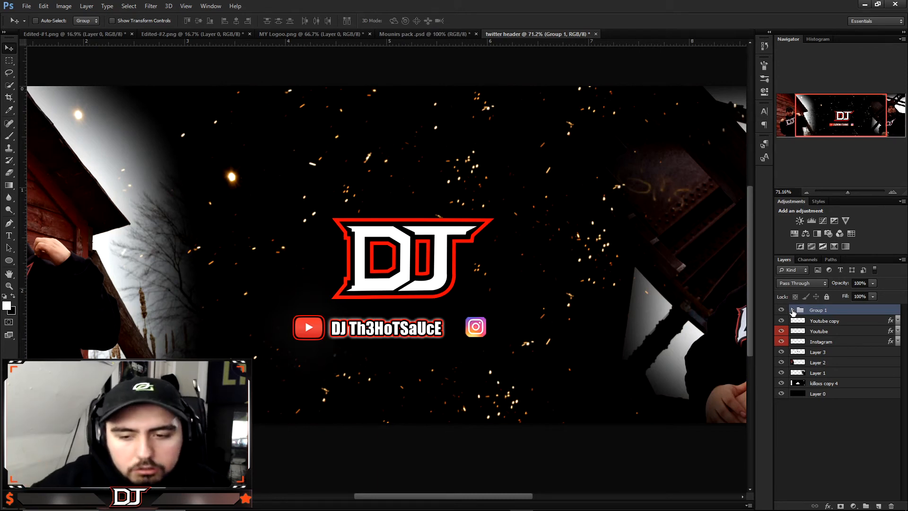
click(792, 310)
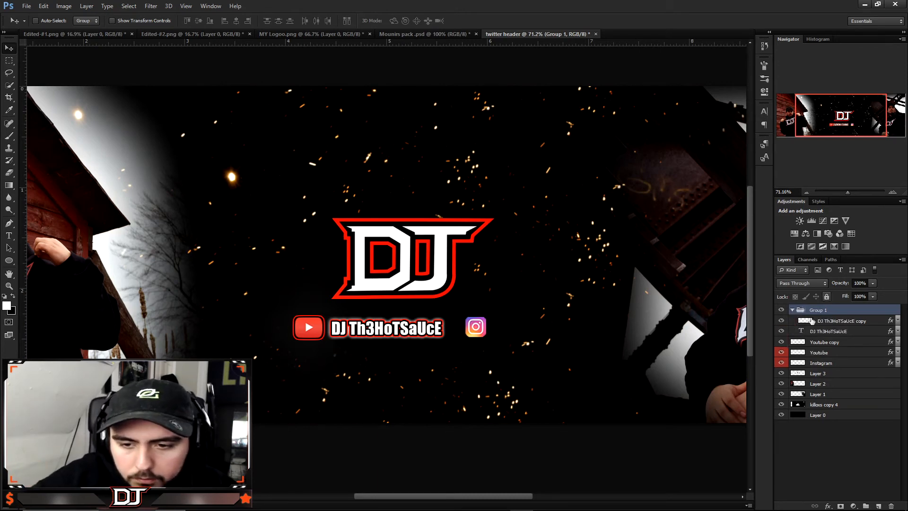
Examine the stroke, color overlay, outer glow and drop shadow settings of the DJ Th3HoTSaUcE text layer
click(851, 332)
double_click(852, 333)
click(541, 188)
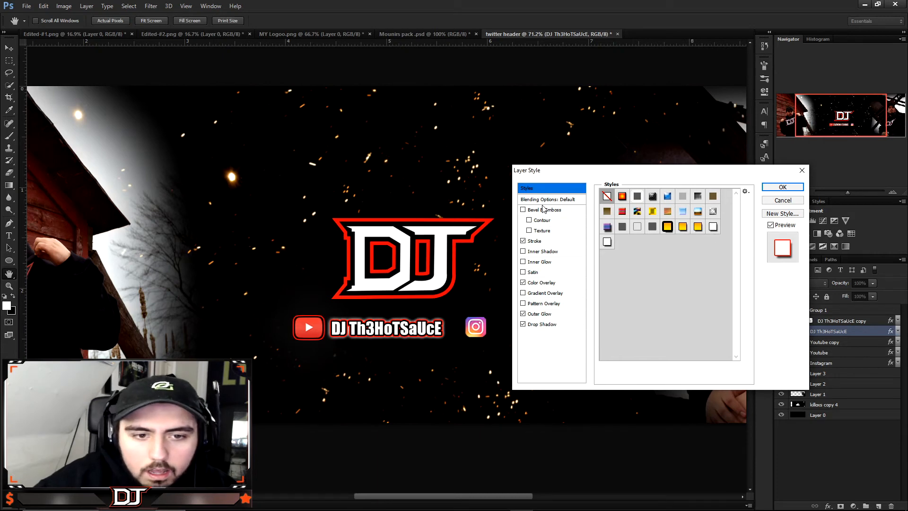
click(542, 242)
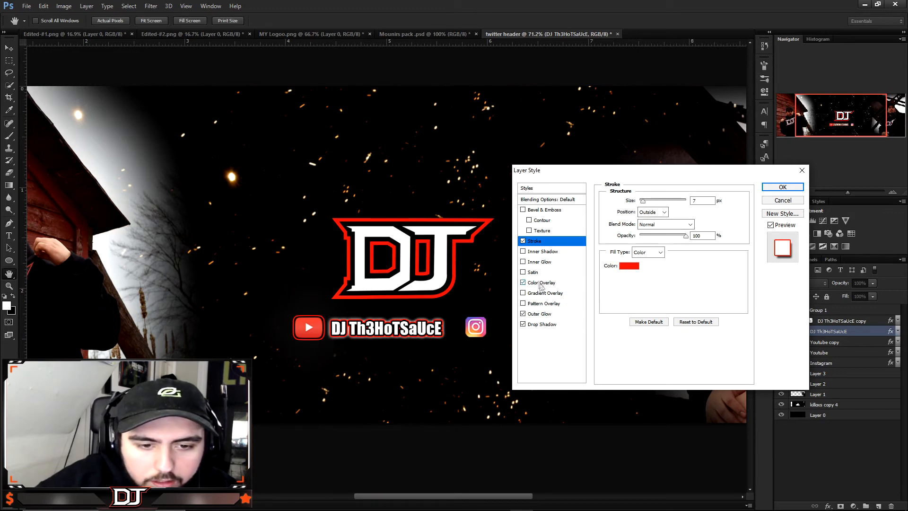
click(542, 284)
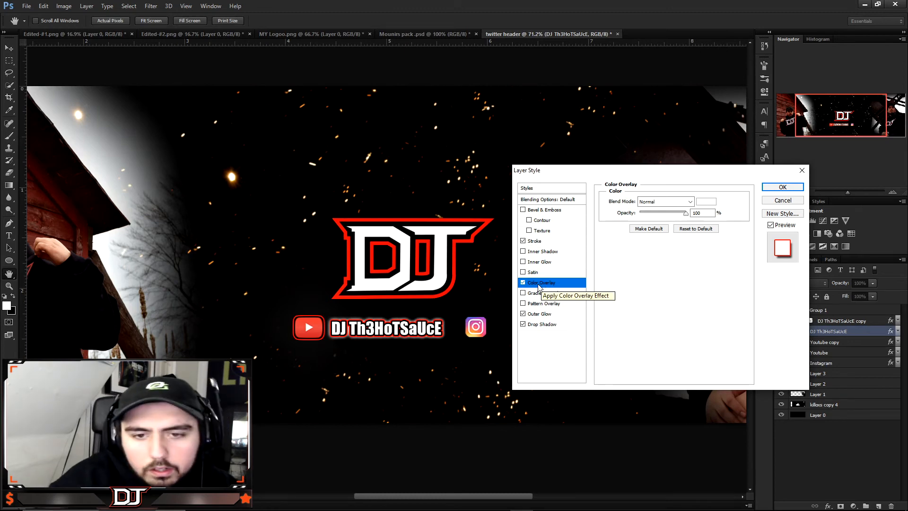
click(537, 315)
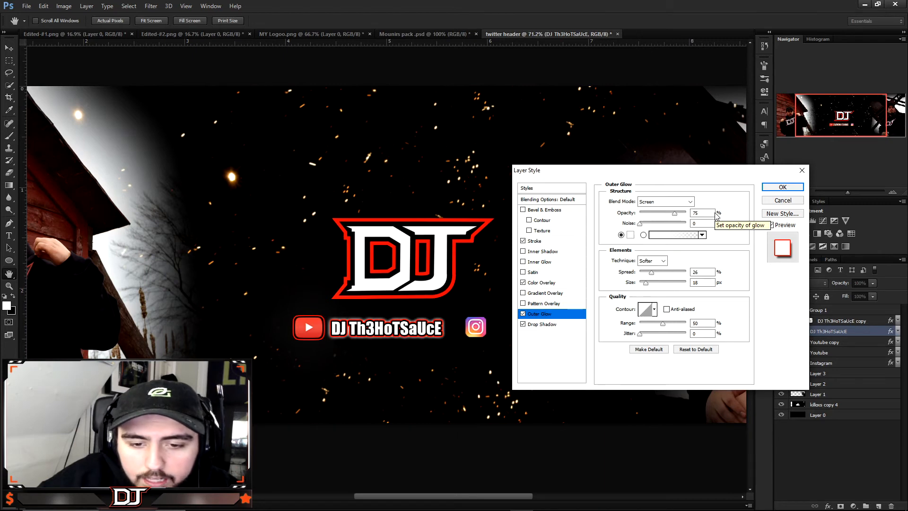
click(531, 325)
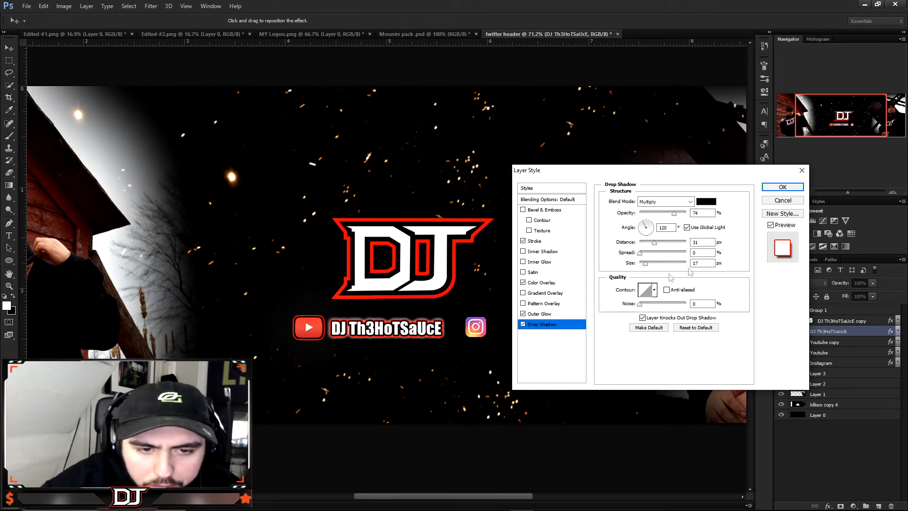
click(793, 191)
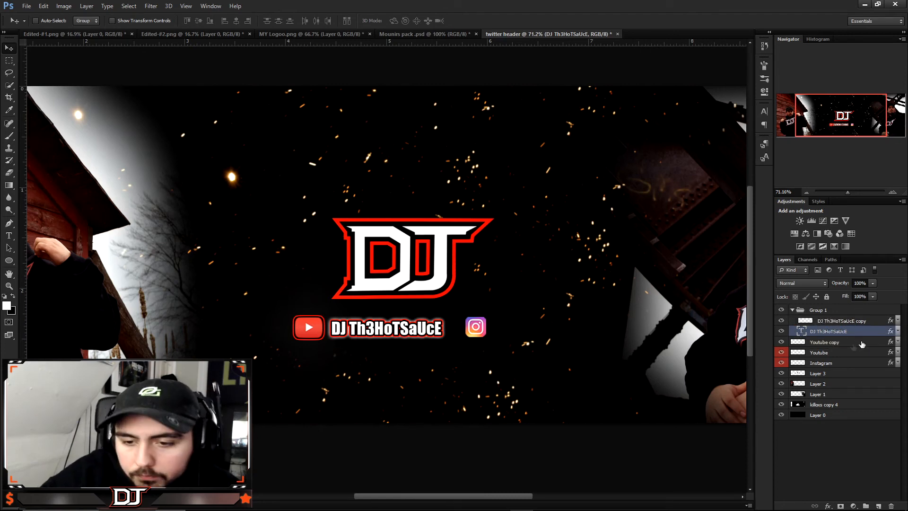
Copy the Youtube layer's style and paste it onto the Instagram layer
click(855, 341)
click(848, 353)
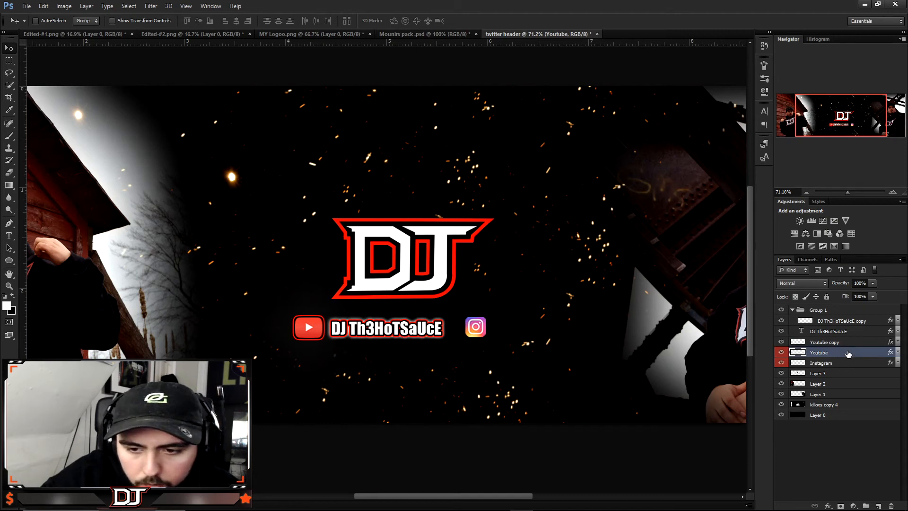
right_click(848, 354)
click(737, 300)
click(843, 363)
right_click(843, 363)
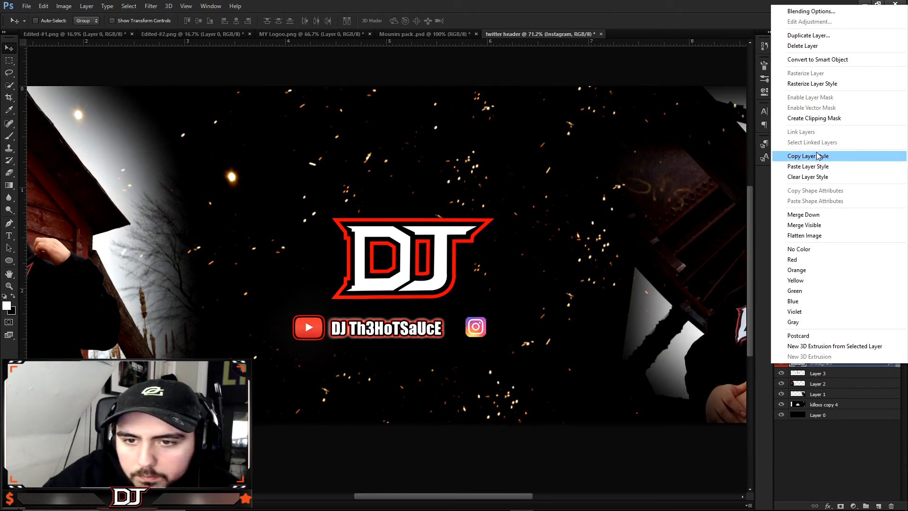
click(817, 166)
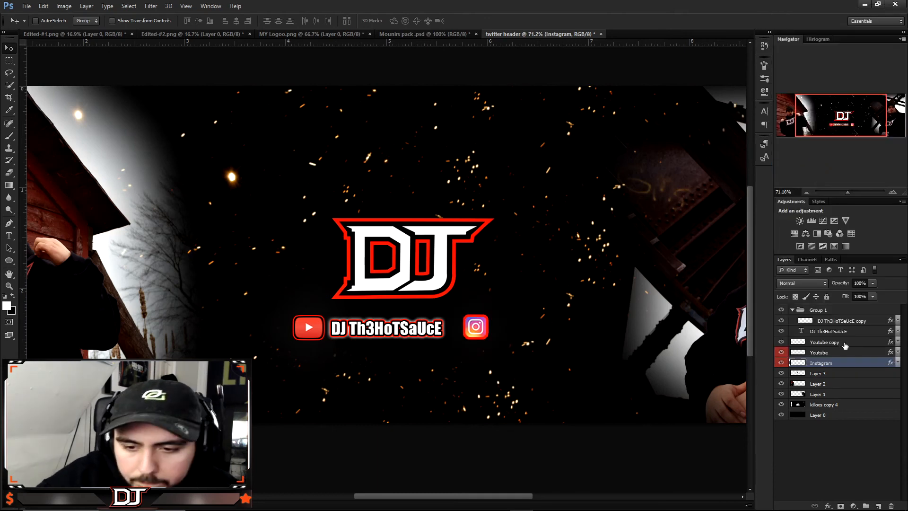
Duplicate the Instagram layer, rasterize the duplicate's layer style and set its fill to 0%
click(846, 344)
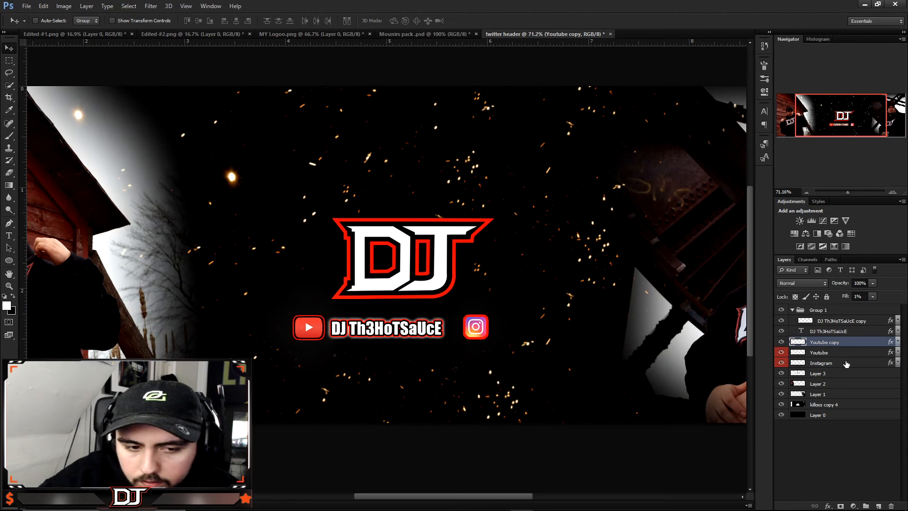
click(846, 363)
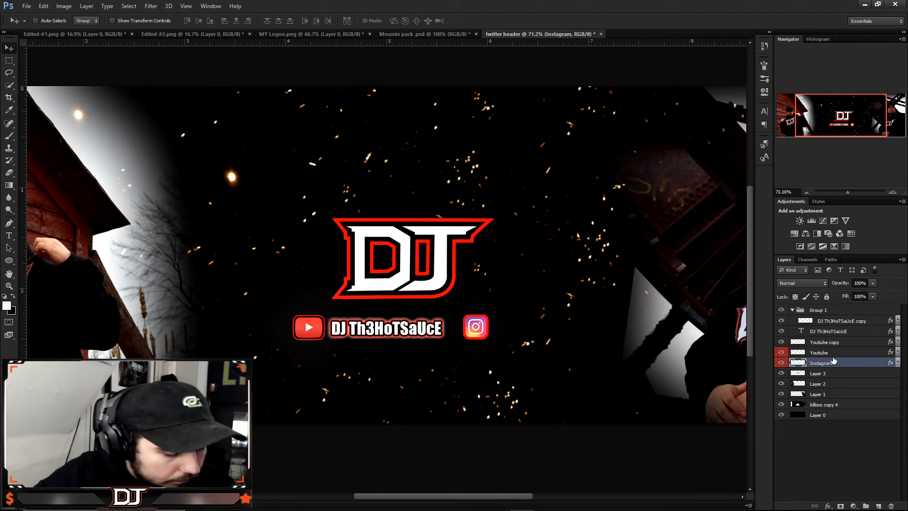
key(ctrl+j)
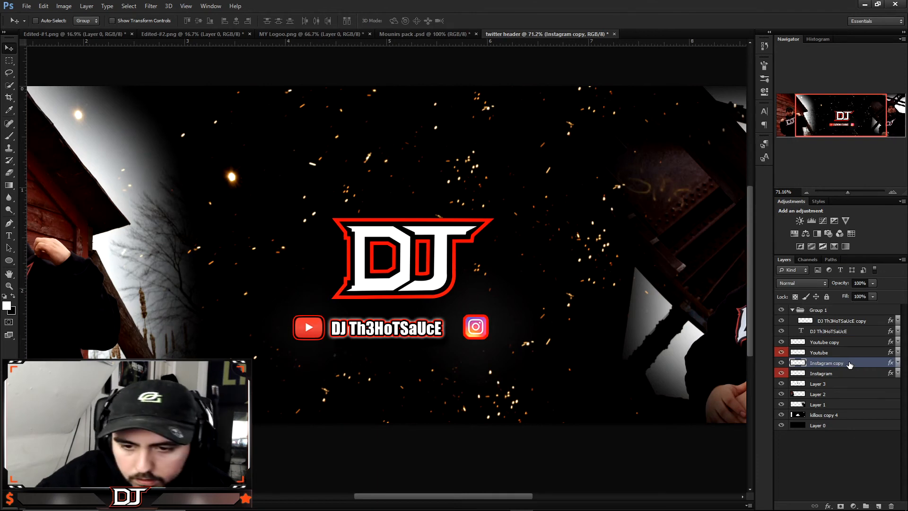
click(897, 363)
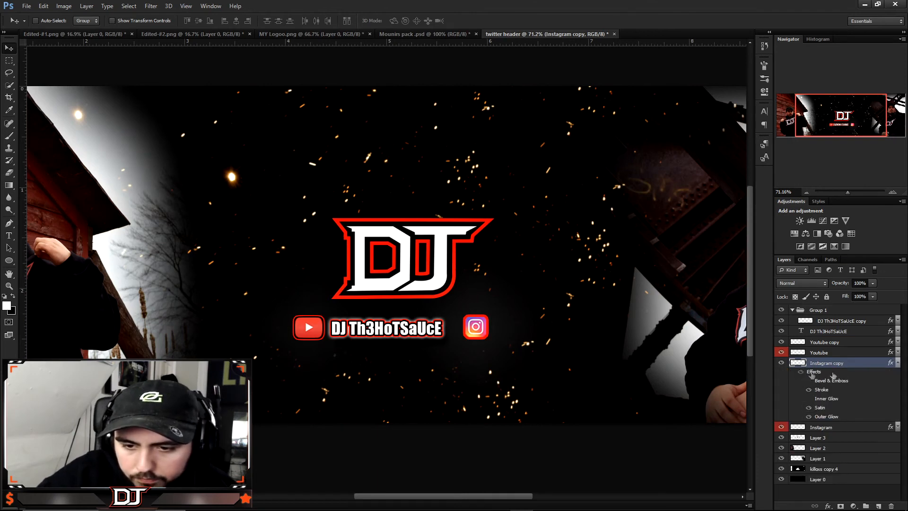
click(897, 363)
right_click(875, 365)
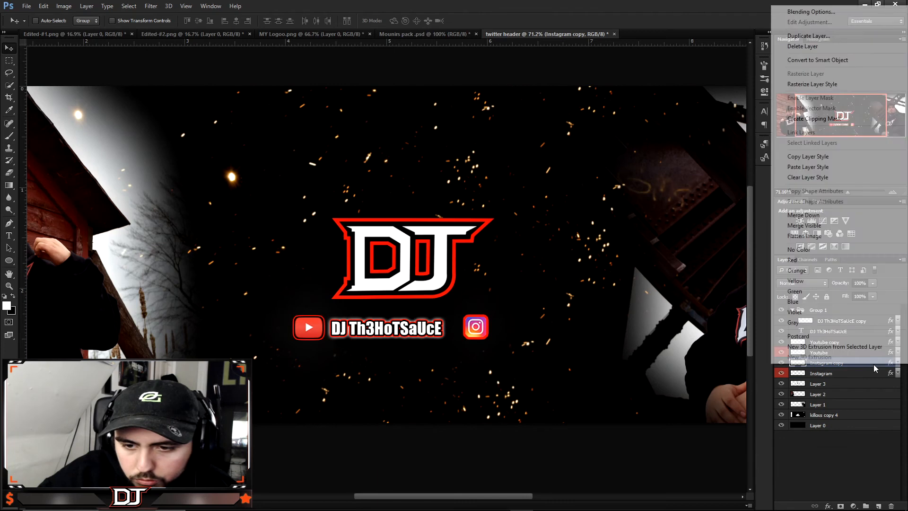
click(851, 84)
drag(846, 296, 795, 291)
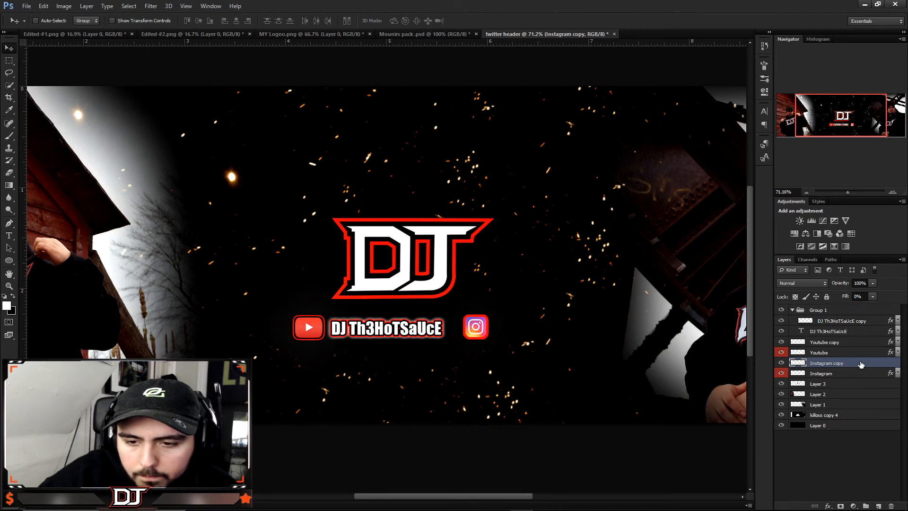
Add a 4 px black outside stroke to the Instagram copy layer
double_click(859, 365)
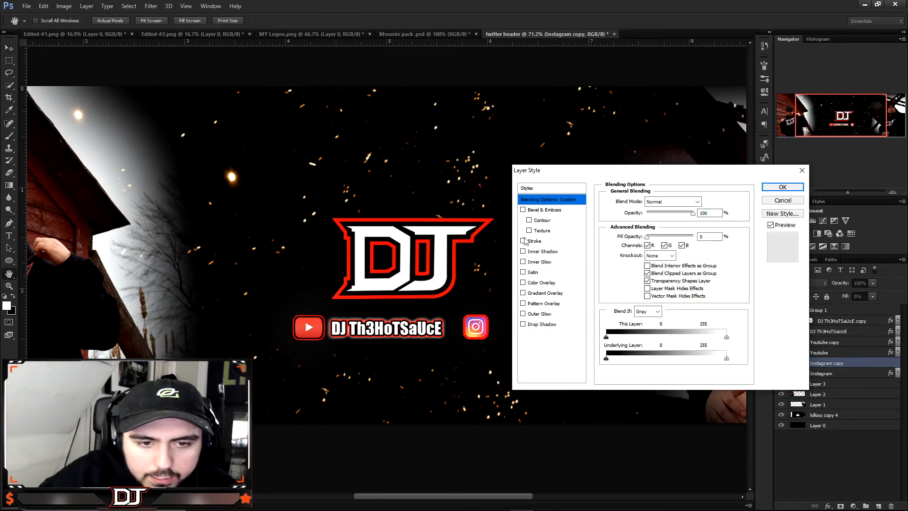
click(532, 241)
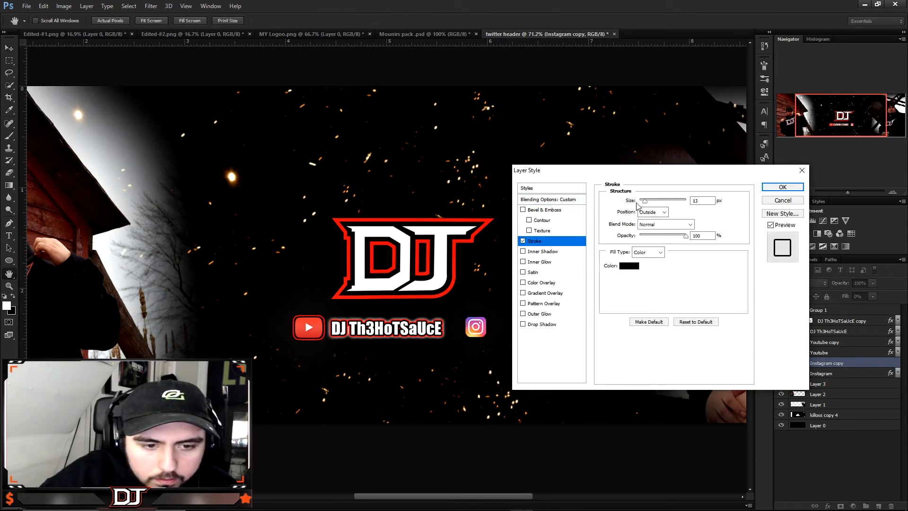
drag(630, 202, 625, 203)
text(4)
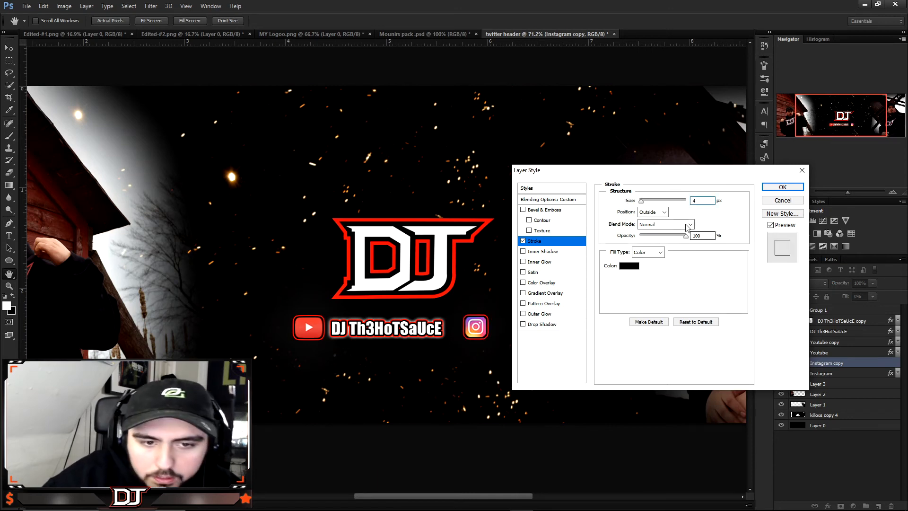
click(776, 189)
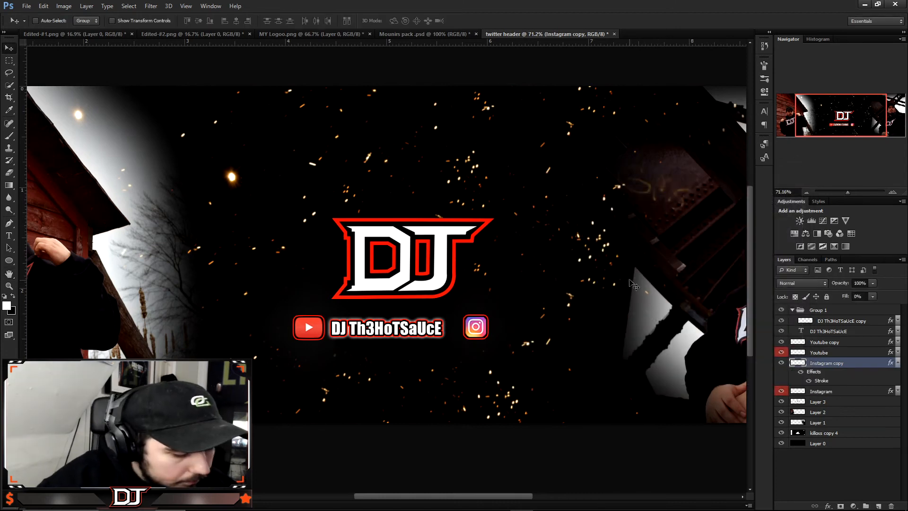
Move the Instagram icon together with its stroked copy slightly closer to the YouTube handle text
drag(470, 329, 476, 329)
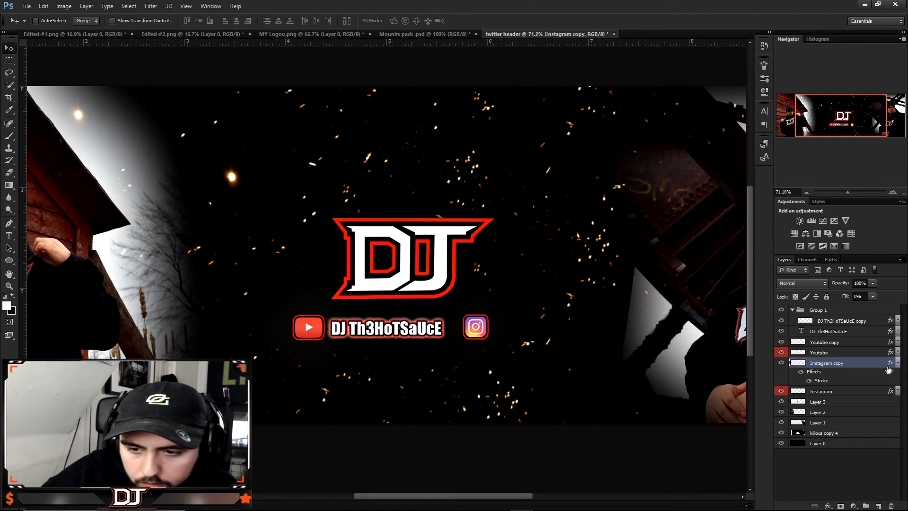
click(897, 363)
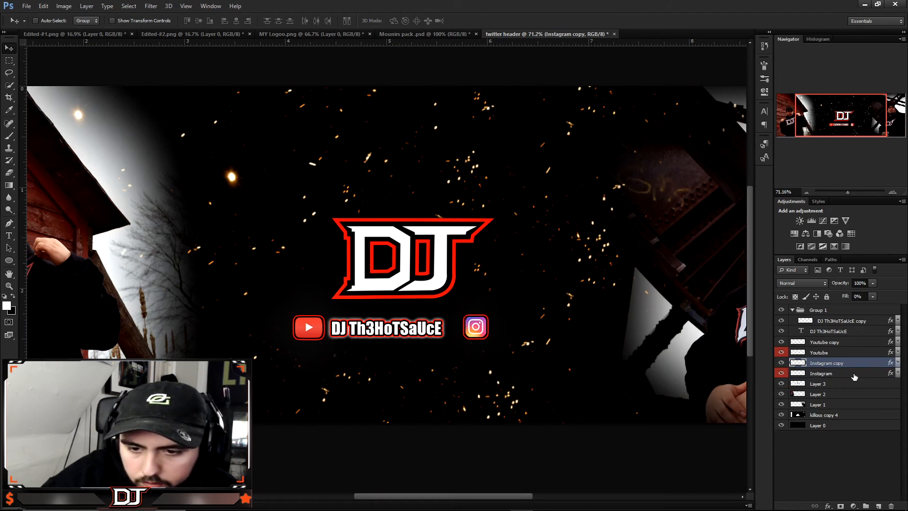
shift+click(846, 373)
drag(478, 331, 470, 332)
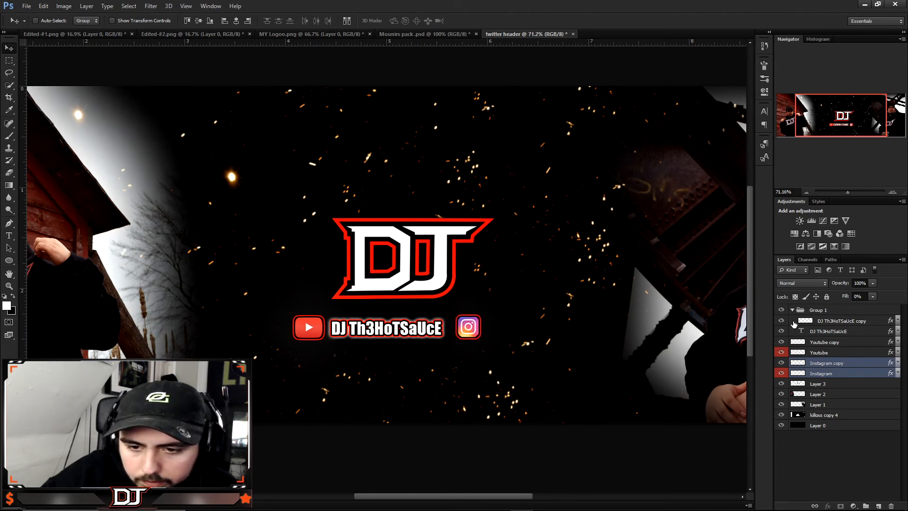
Group the Youtube and Instagram layers with their stroked copies and name the group social
click(837, 331)
shift+click(834, 373)
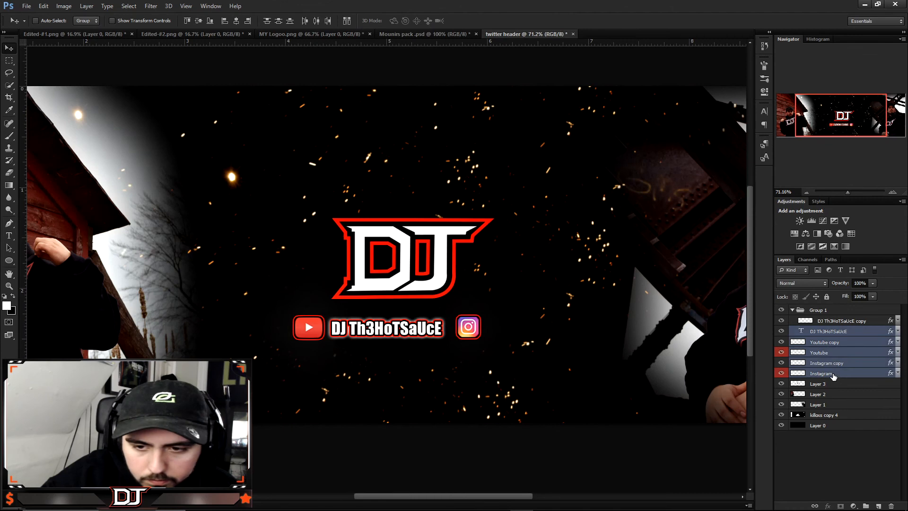
click(816, 321)
click(792, 310)
click(836, 322)
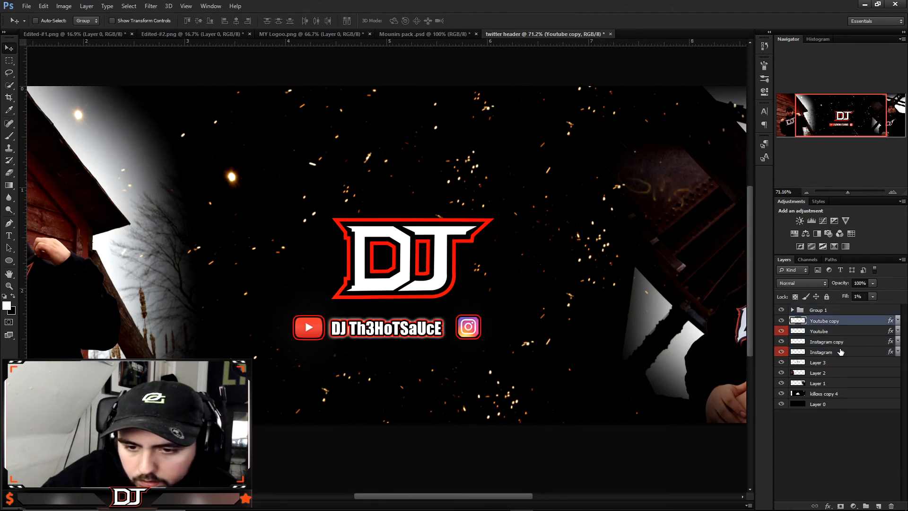
shift+click(839, 350)
key(ctrl+g)
double_click(813, 320)
text(s)
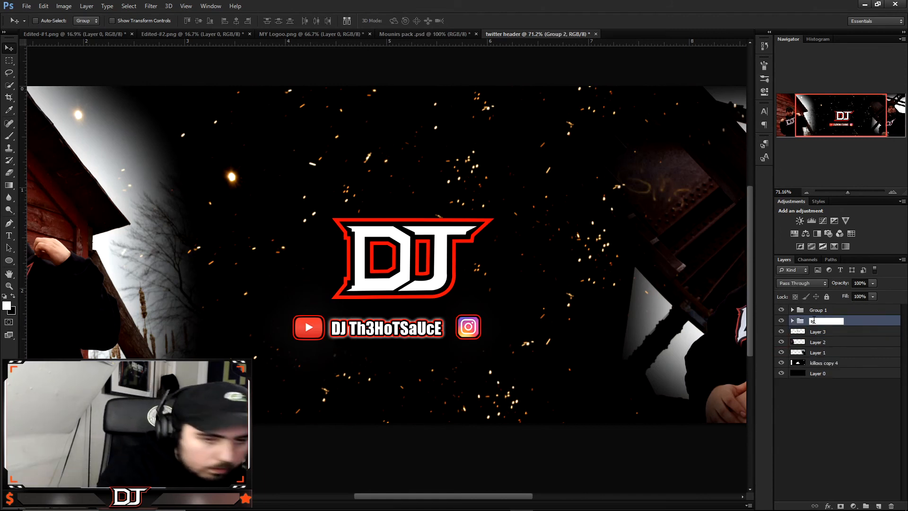
text(ocial)
key(Return)
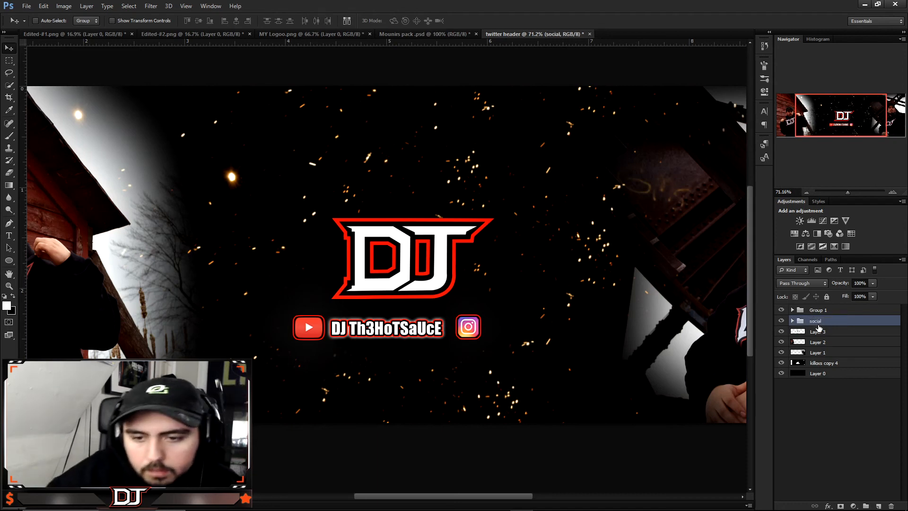
Rename Group 1, which holds the handle text layers, as text
double_click(820, 310)
text(text)
key(Return)
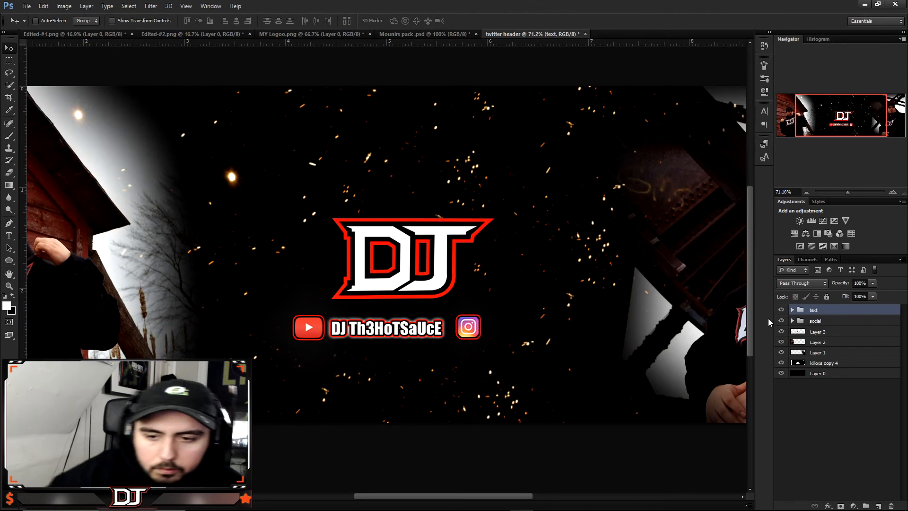
Duplicate both handle text layers in the text group and place the duplicates just to the right of the Instagram icon
click(793, 310)
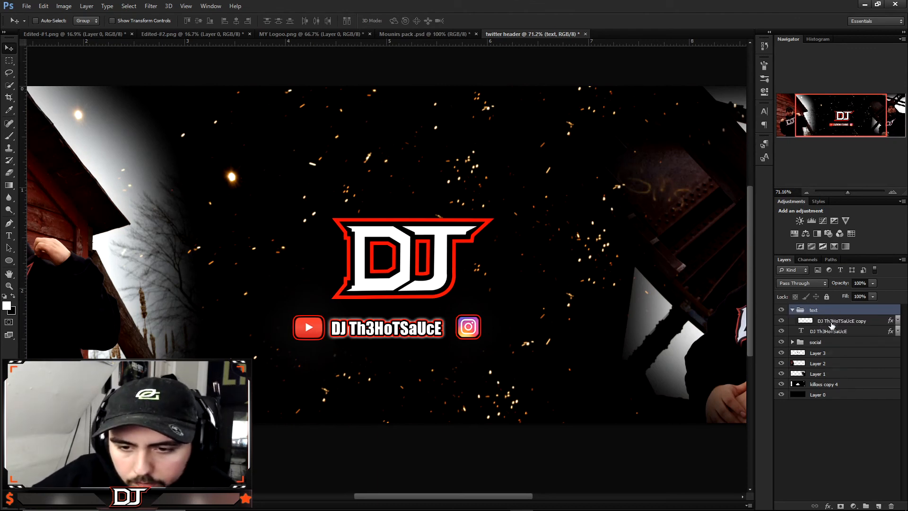
click(834, 321)
shift+click(840, 332)
key(ctrl+j)
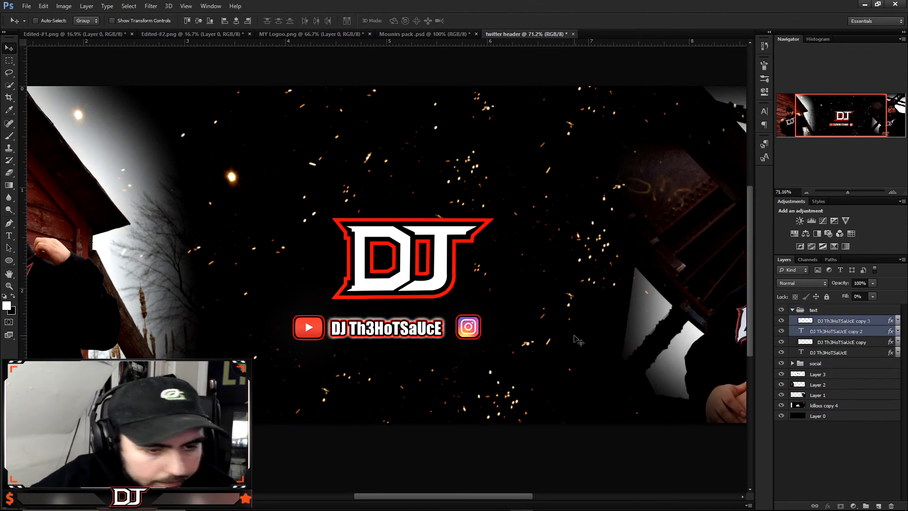
key(ctrl+t)
drag(397, 329, 557, 330)
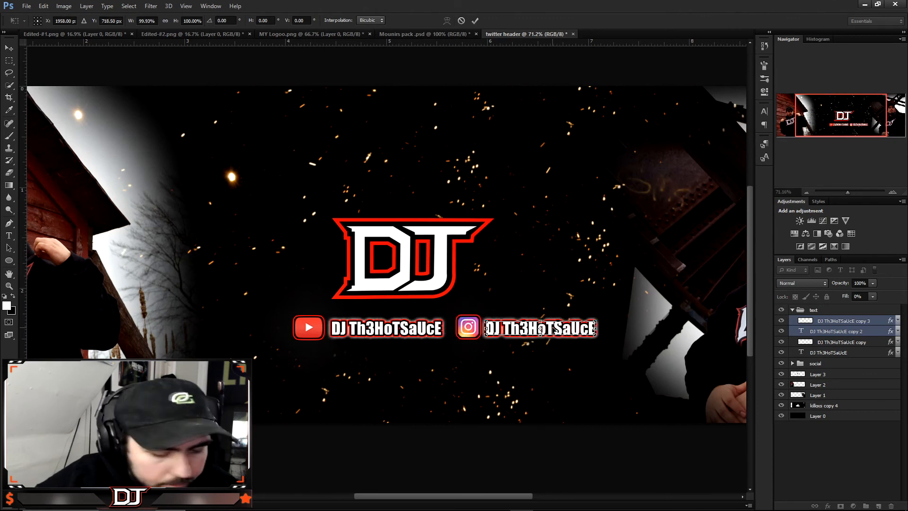
key(Return)
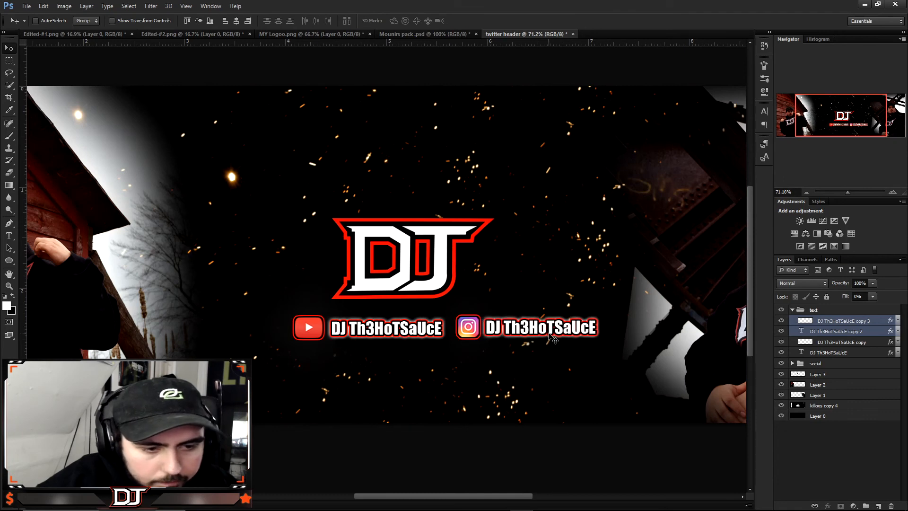
Move the text and social groups together so the row of icons and handles is centered beneath the DJ logo
click(792, 310)
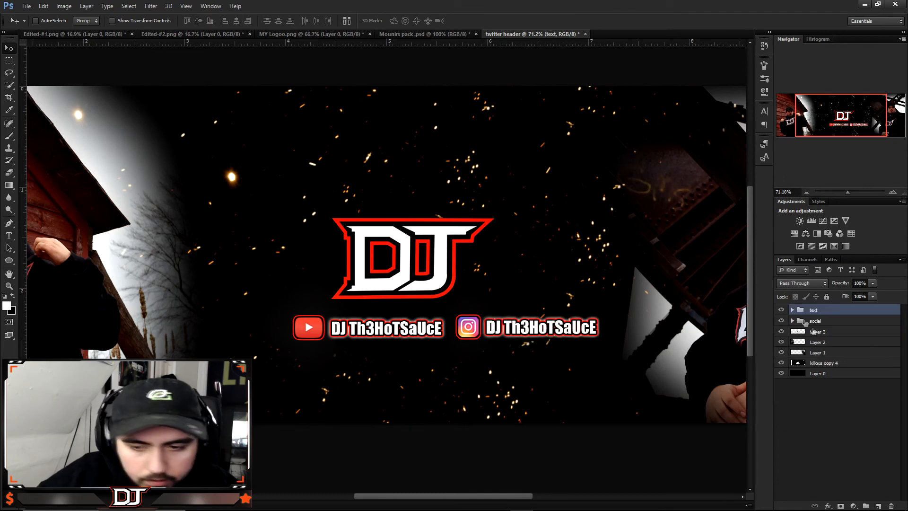
shift+click(831, 321)
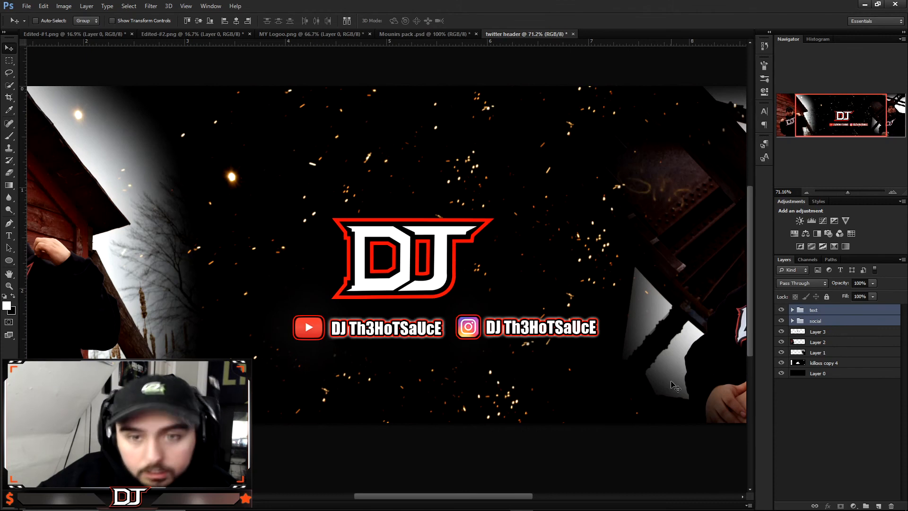
key(ctrl+t)
drag(515, 333, 478, 327)
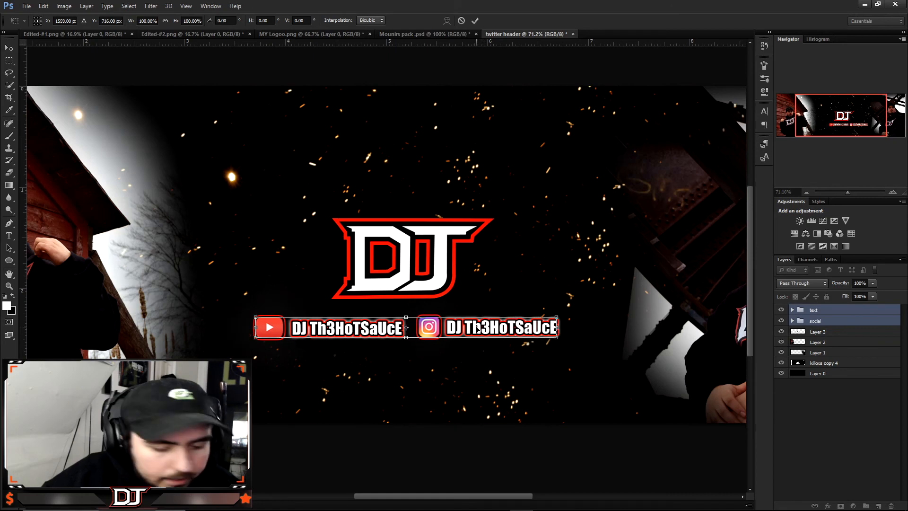
key(Return)
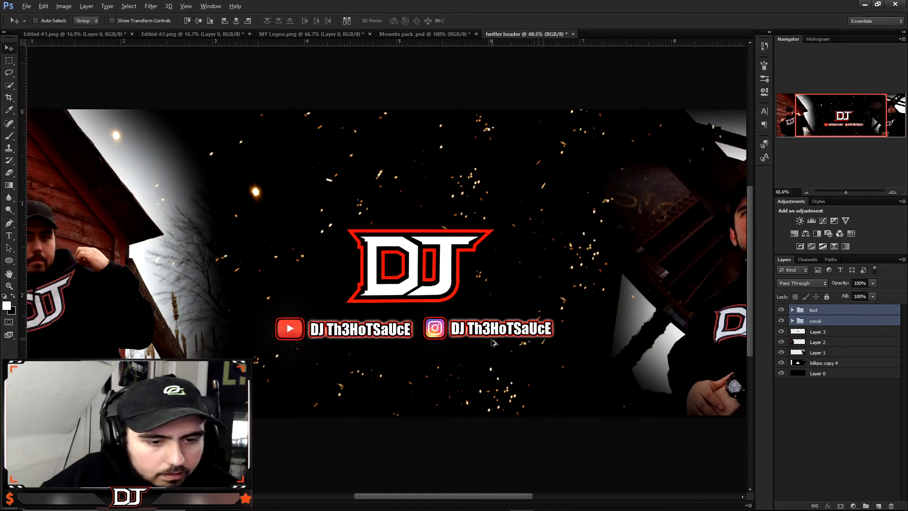
scroll(492, 341, down, 4)
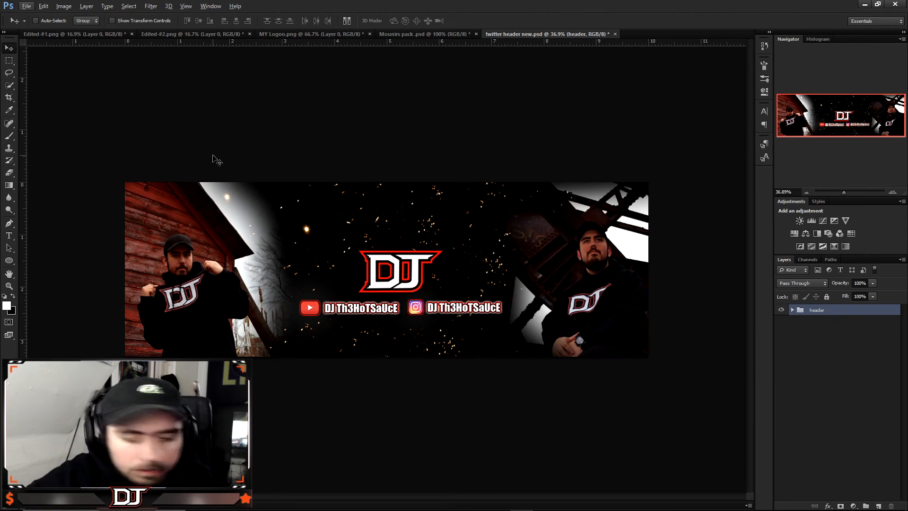
Duplicate the header group, merge the duplicate into a single layer and hide the original header group
alt+click(212, 156)
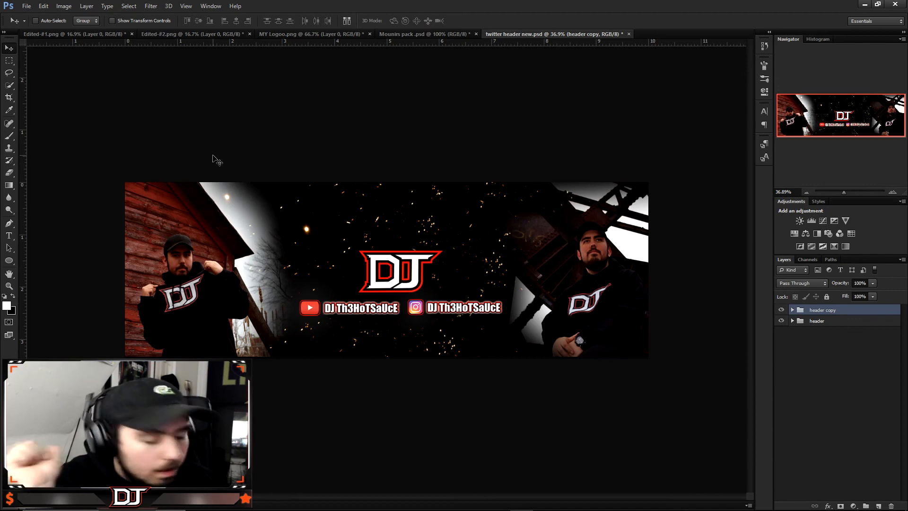
key(ctrl+e)
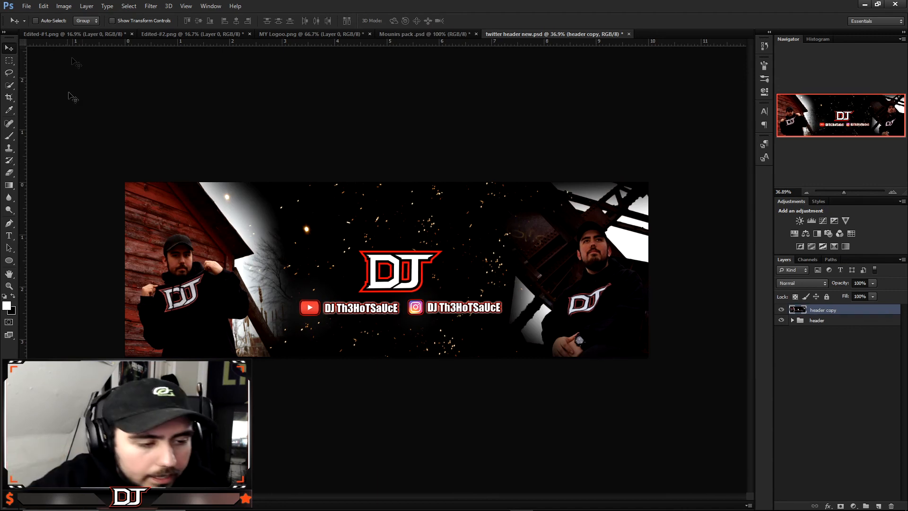
key(alt)
click(781, 321)
Examine the merged header up close, checking the left portrait's edges and the face in the right portrait
scroll(242, 339, up, 5)
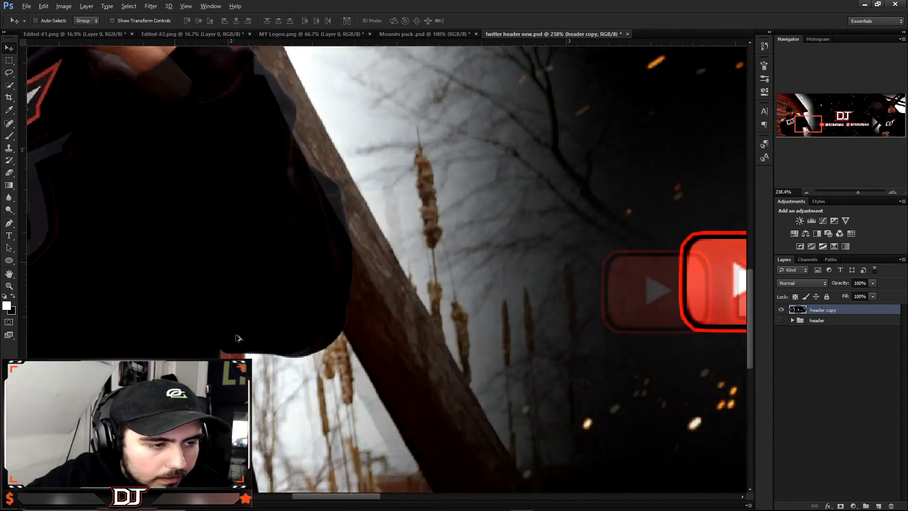
scroll(238, 338, up, 4)
key(h)
drag(282, 341, 366, 274)
key(m)
drag(331, 298, 608, 195)
scroll(373, 236, down, 3)
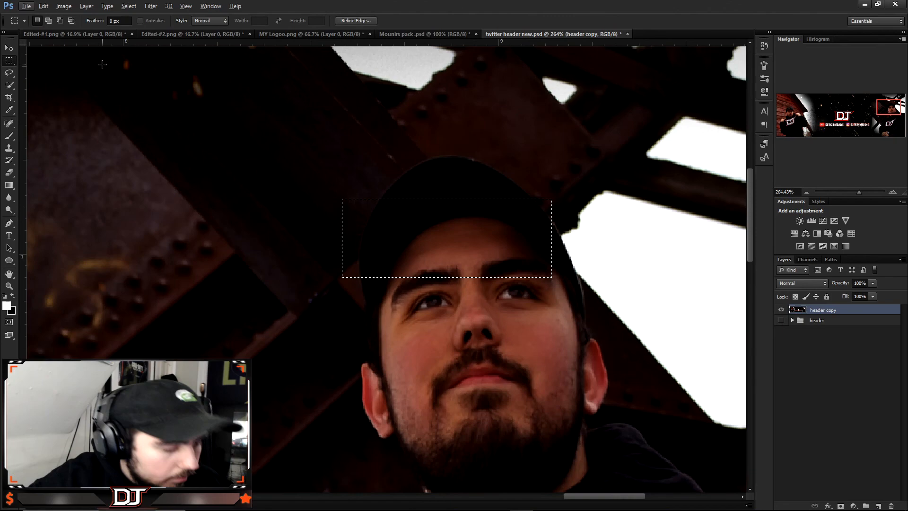
key(v)
click(182, 300)
scroll(181, 301, down, 6)
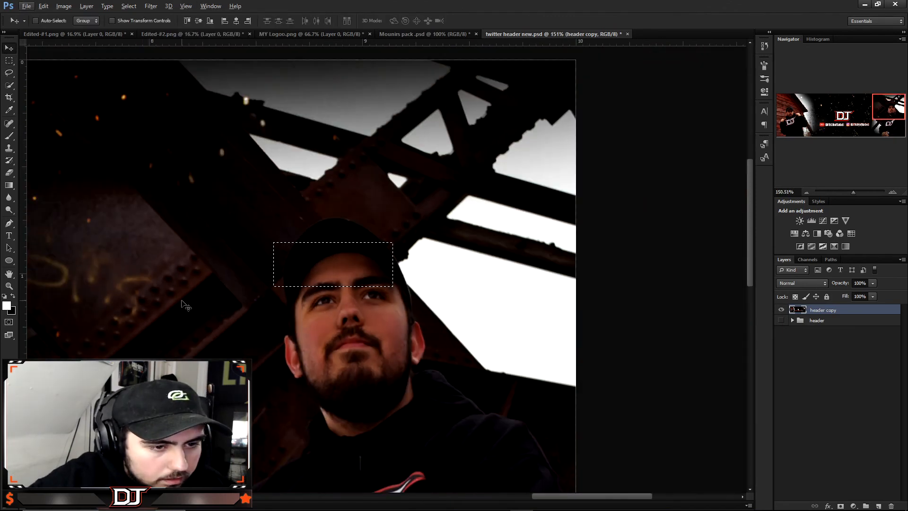
Delete a one-pixel square at the bottom-left corner of the merged header layer and clear the selection
key(ctrl+d)
key(m)
drag(225, 337, 775, 113)
mouse_move(213, 337)
mouse_down()
mouse_move(482, 248)
mouse_move(852, 232)
mouse_up()
drag(270, 280, 564, 278)
scroll(286, 300, up, 14)
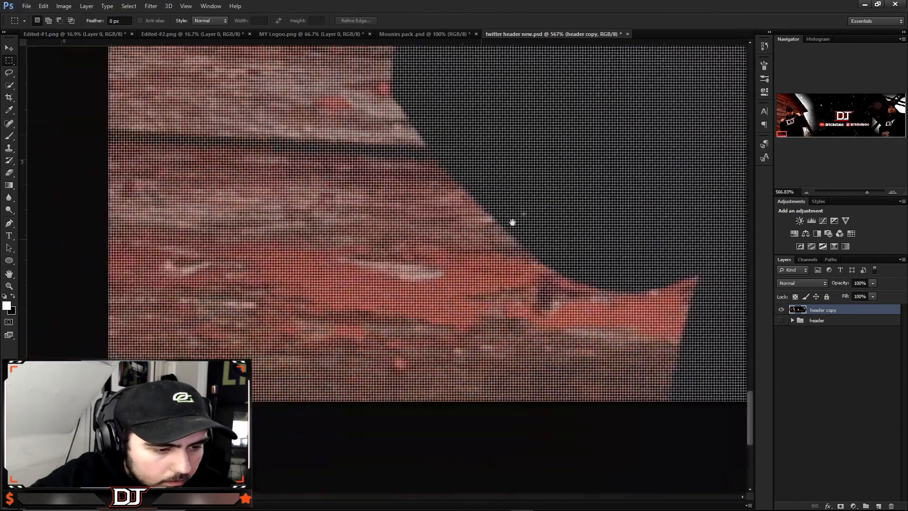
scroll(269, 308, up, 8)
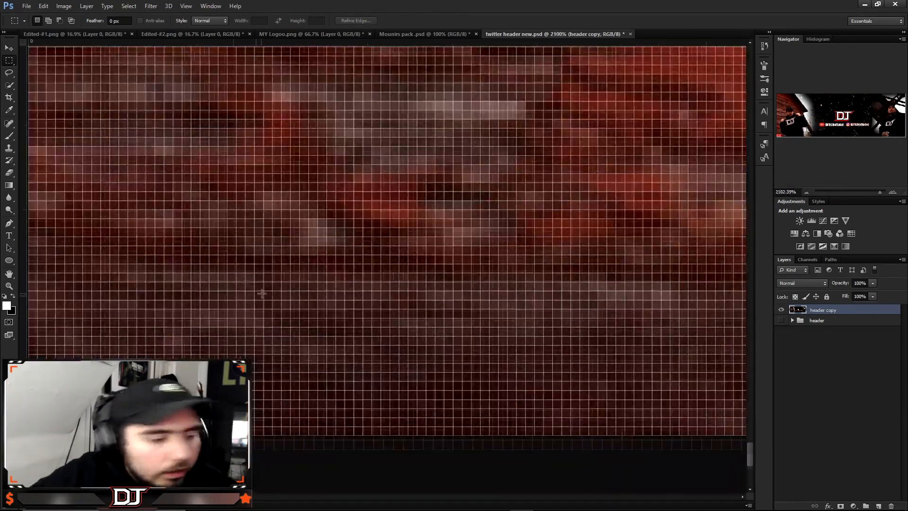
drag(243, 340, 438, 286)
drag(196, 341, 541, 241)
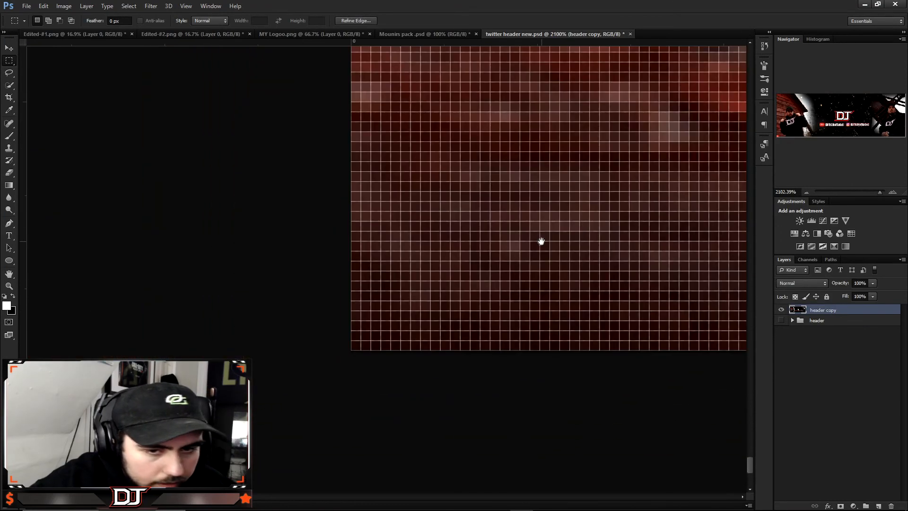
key(ctrl+d)
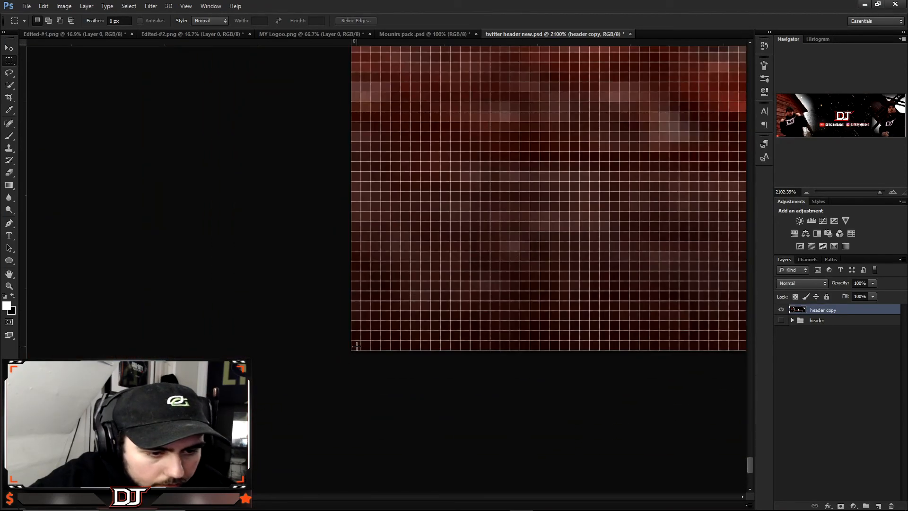
drag(357, 346, 361, 343)
key(Delete)
key(ctrl+d)
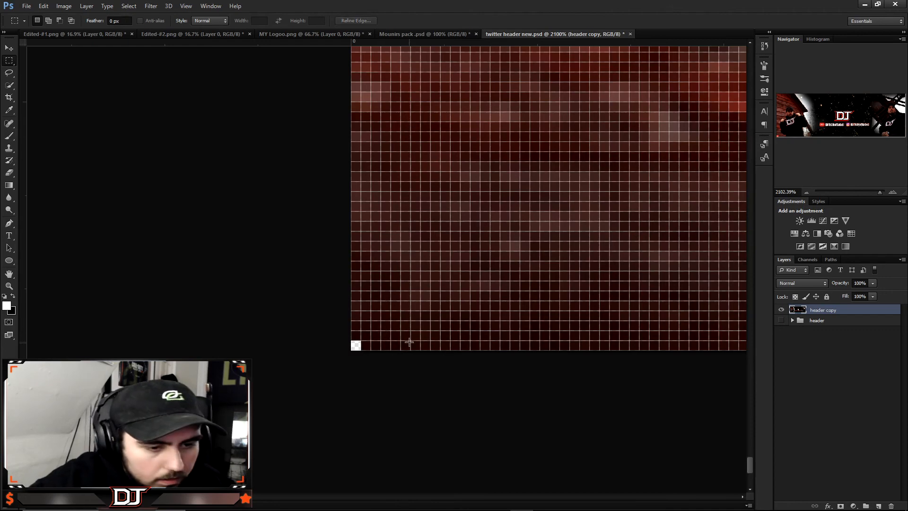
Export the header for web as a PNG-8 scaled to 50 percent, saving it as twitter-header-new in the Banners folder
scroll(409, 342, down, 10)
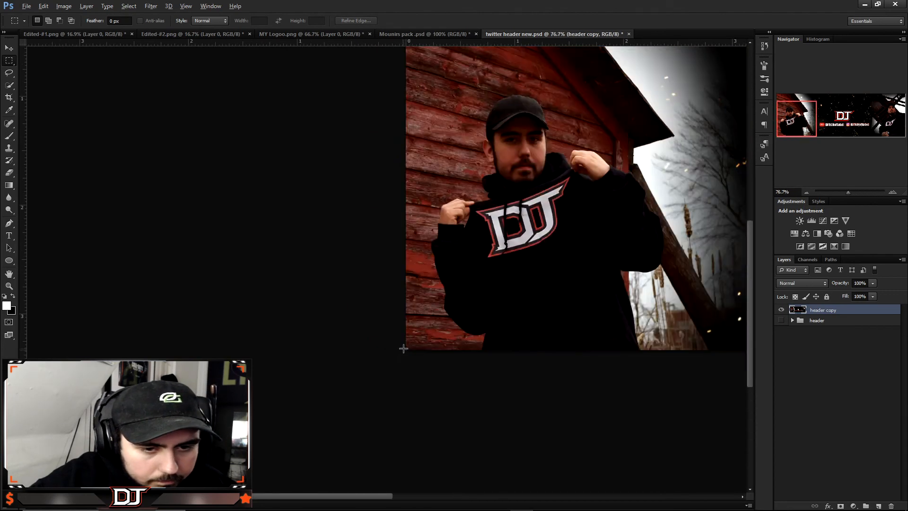
scroll(402, 348, down, 5)
click(28, 5)
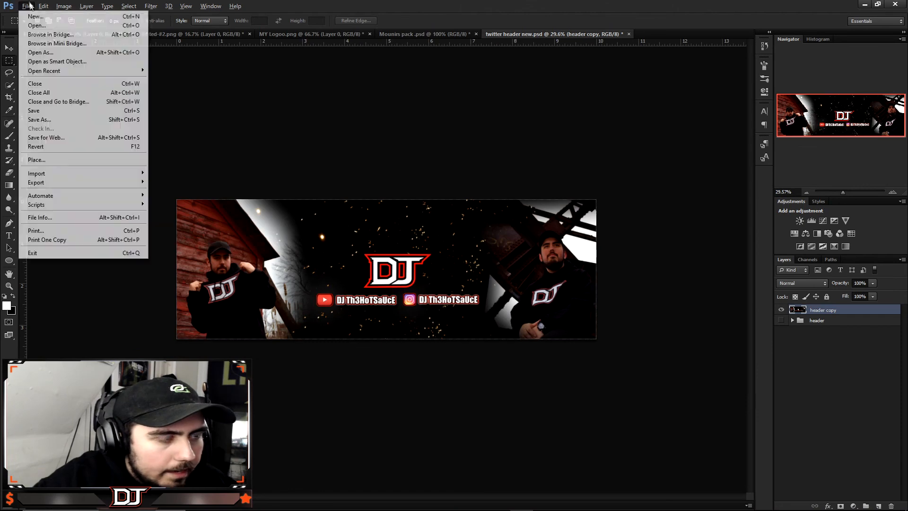
click(69, 137)
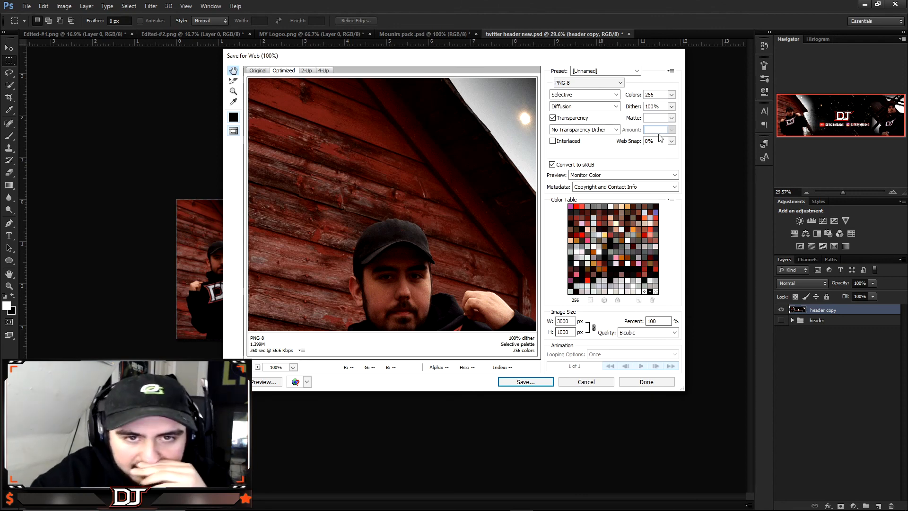
double_click(656, 320)
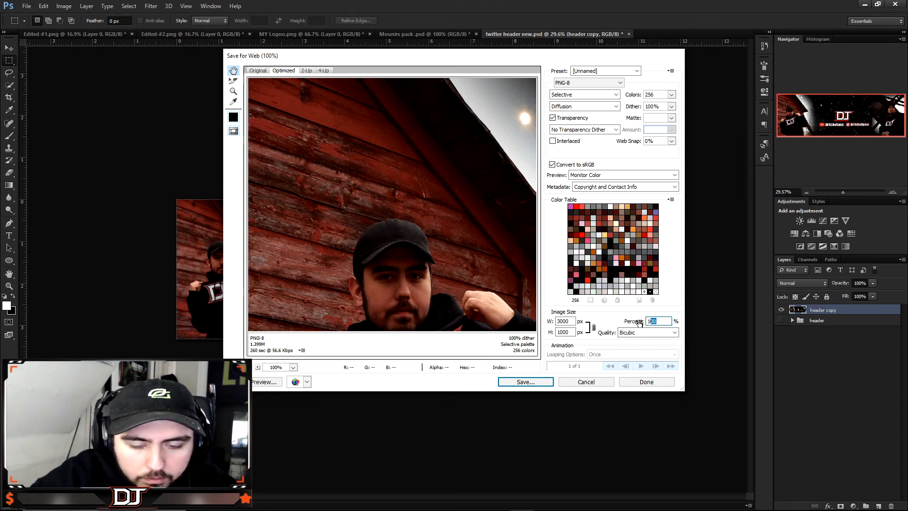
text(50)
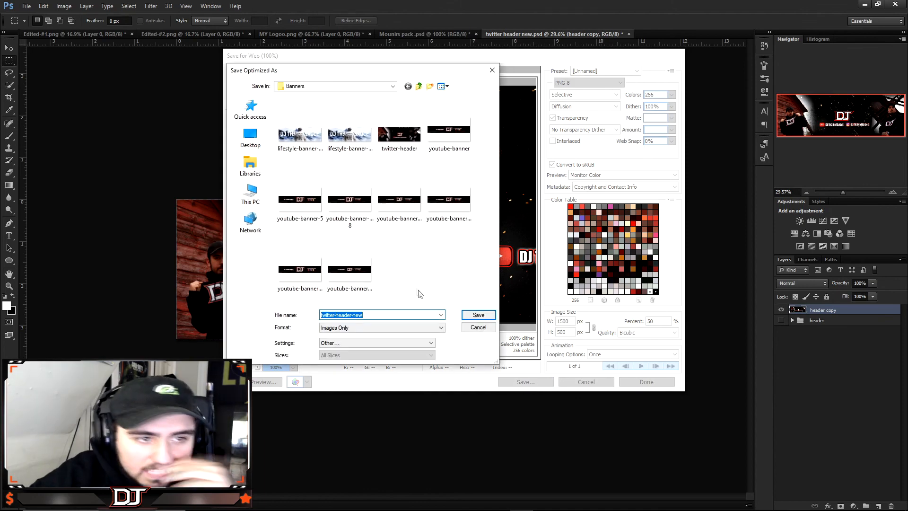
click(474, 316)
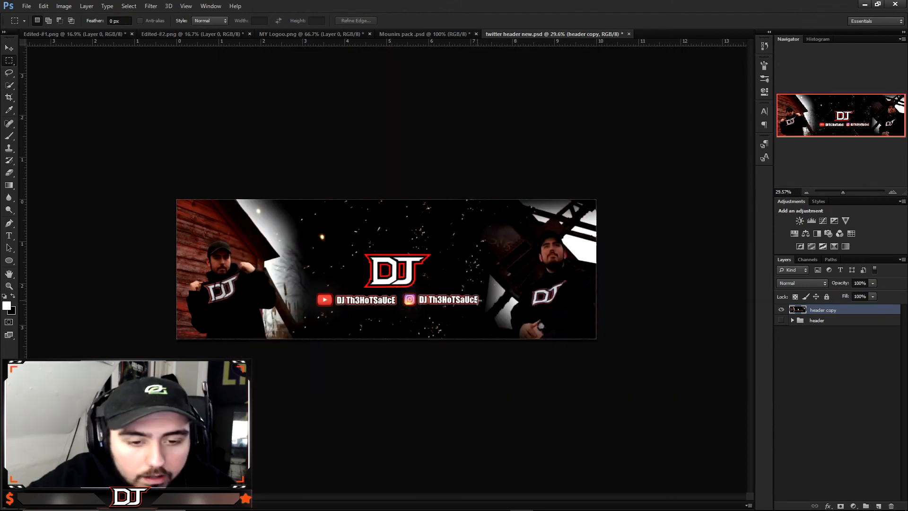
scroll(434, 278, up, 3)
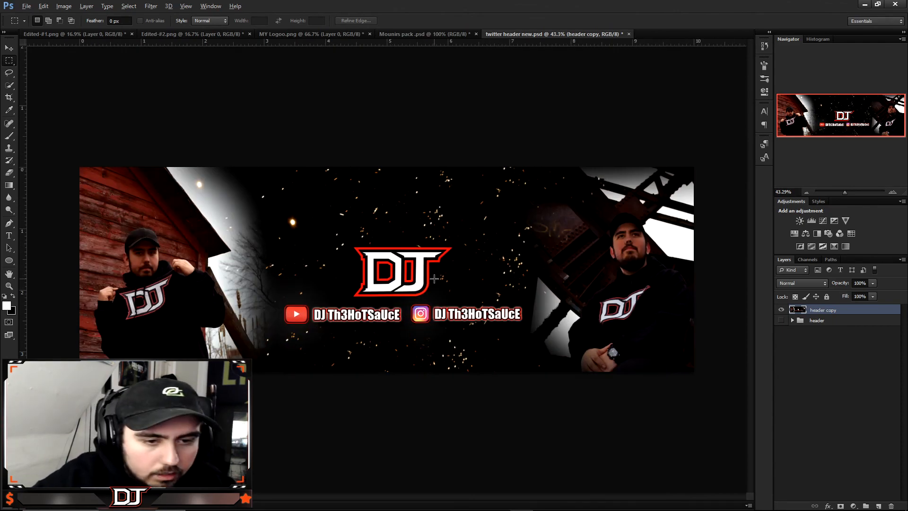
scroll(434, 278, down, 2)
scroll(434, 279, up, 4)
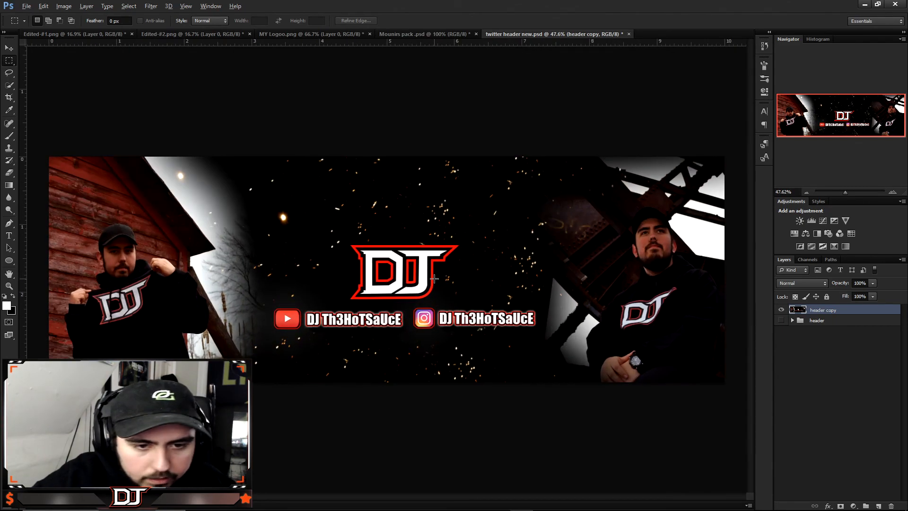
scroll(440, 288, down, 5)
scroll(440, 288, up, 2)
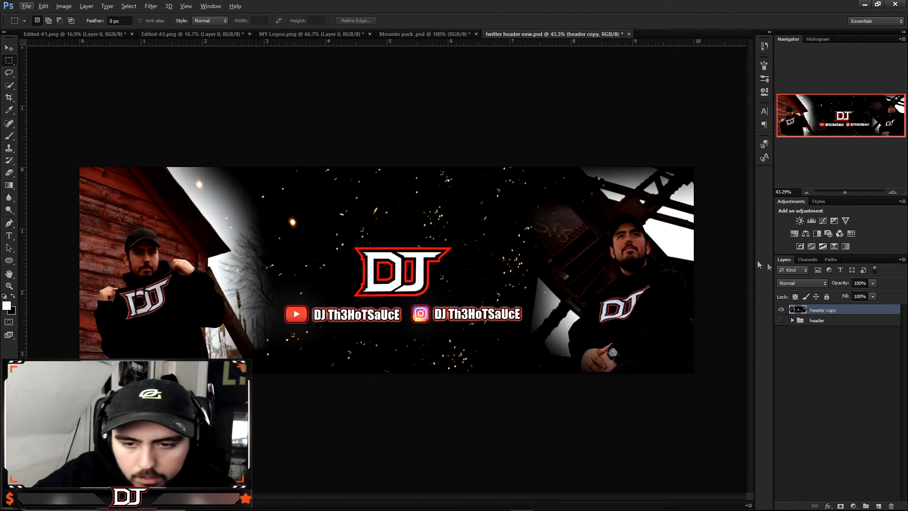